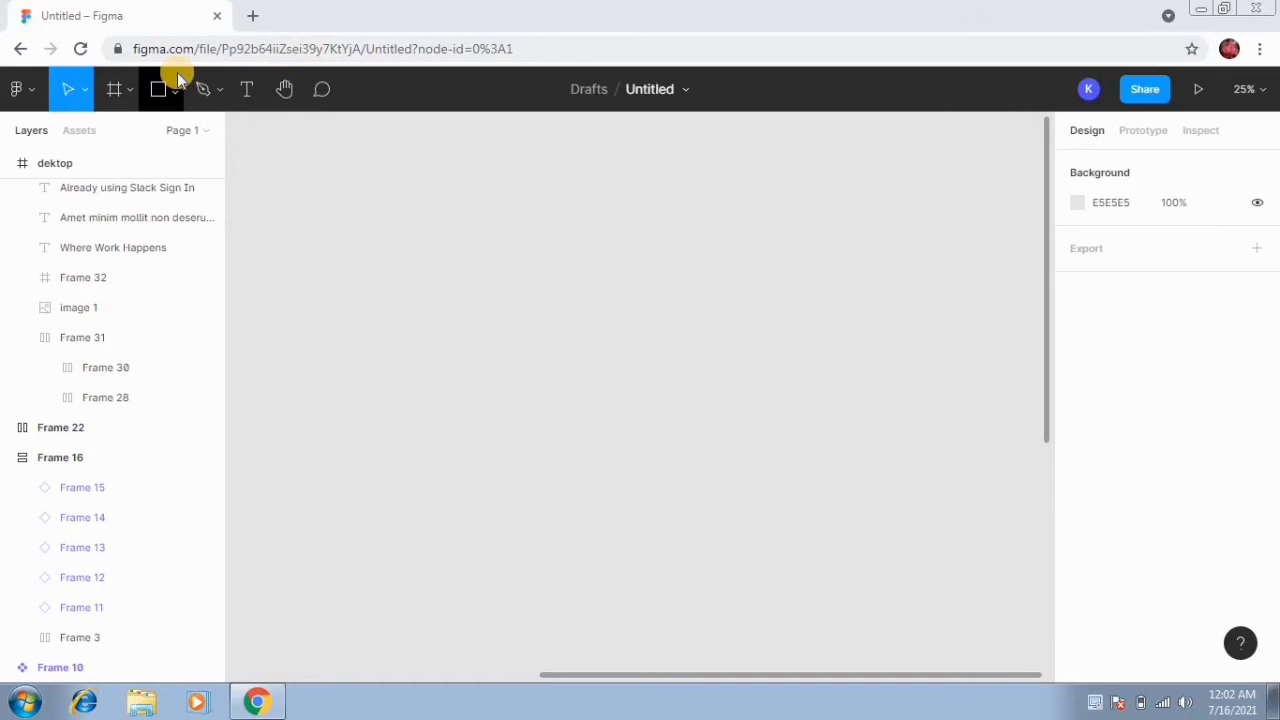
# Place a text layer reading "Button" on the empty canvas.
pyautogui.click(246, 88)
pyautogui.click(346, 253)
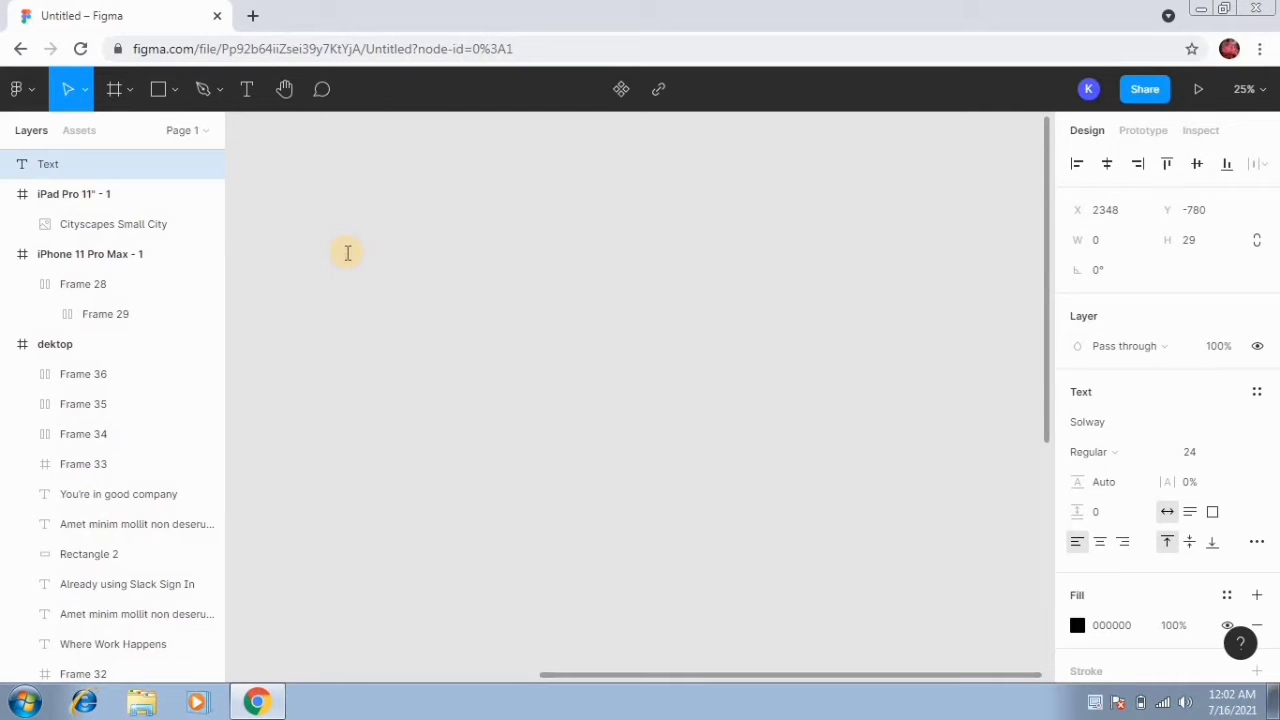
pyautogui.write('Button')
pyautogui.press('Escape')
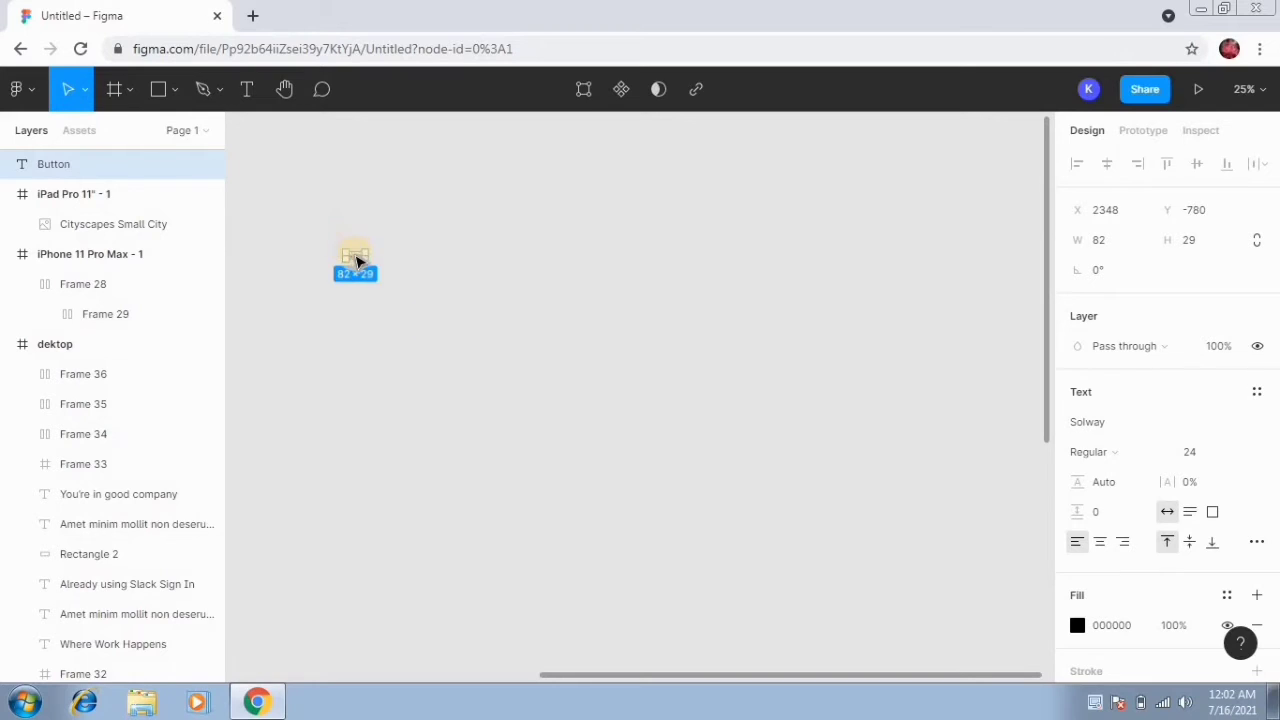
# Try a font size of 64 on the "Button" text, and undo the size change and the text entry.
pyautogui.doubleClick(357, 259)
pyautogui.click(1230, 451)
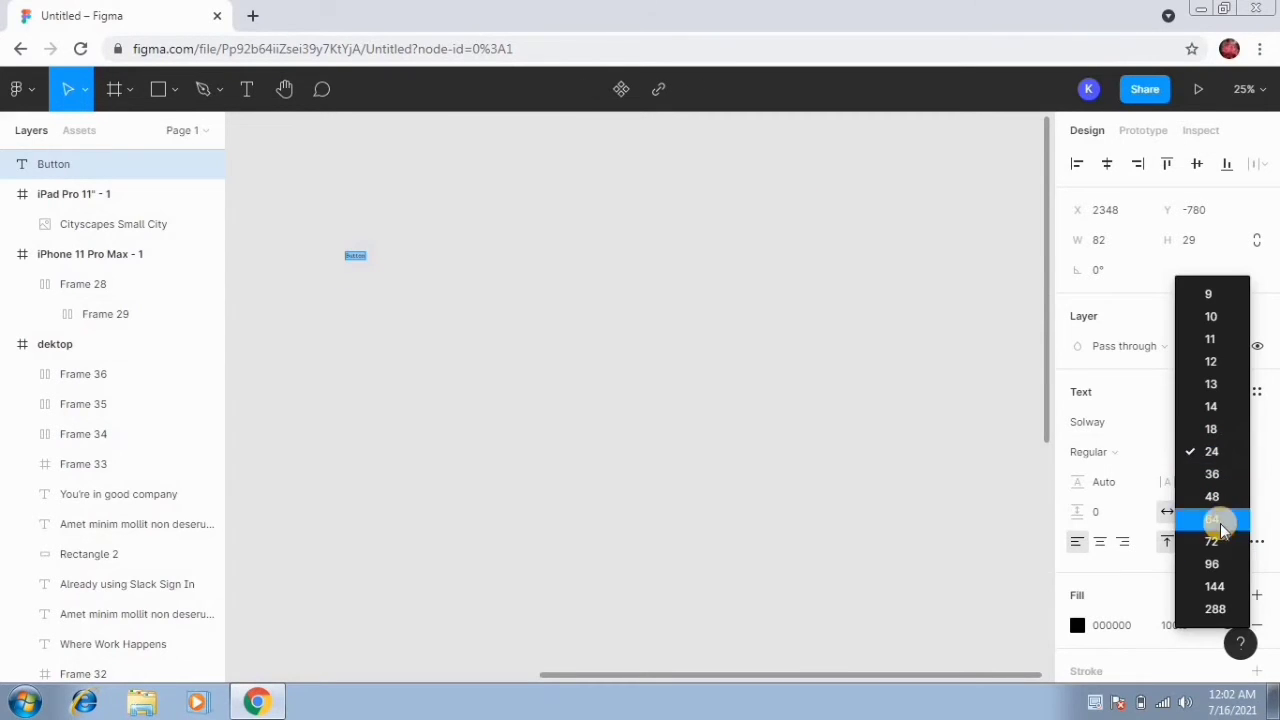
pyautogui.click(1220, 520)
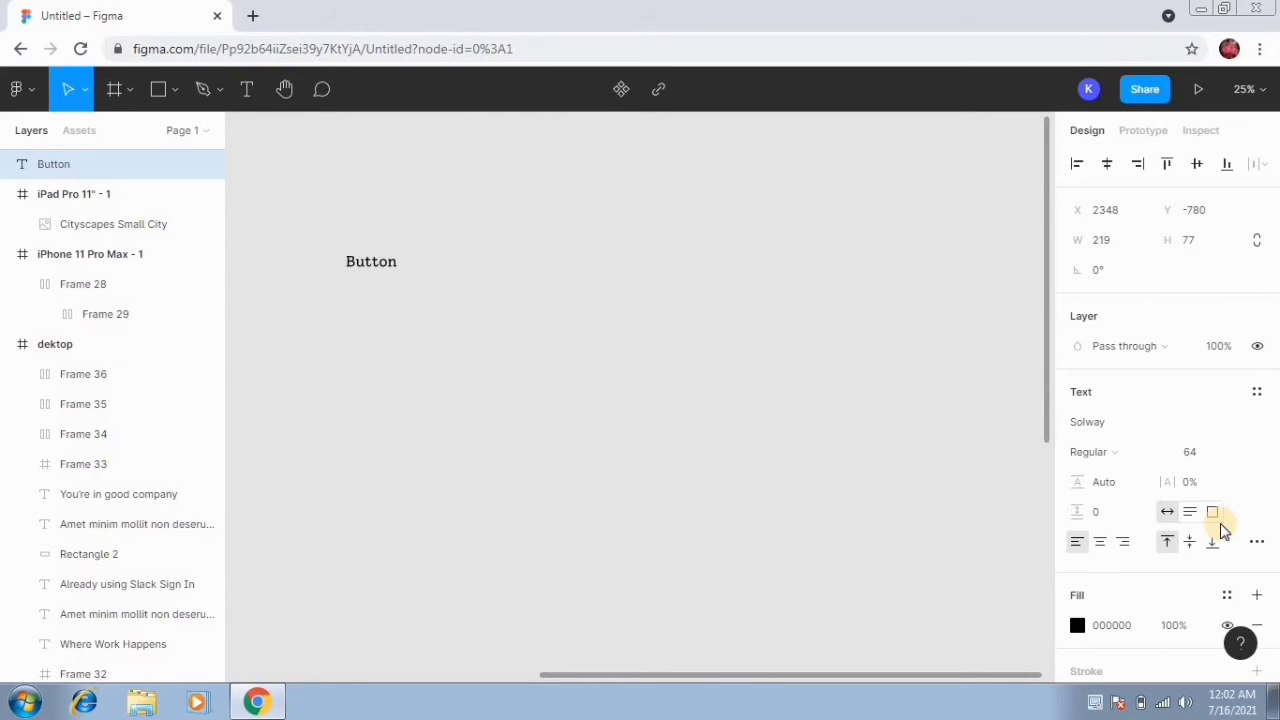
pyautogui.hotkey('ctrl', '+')
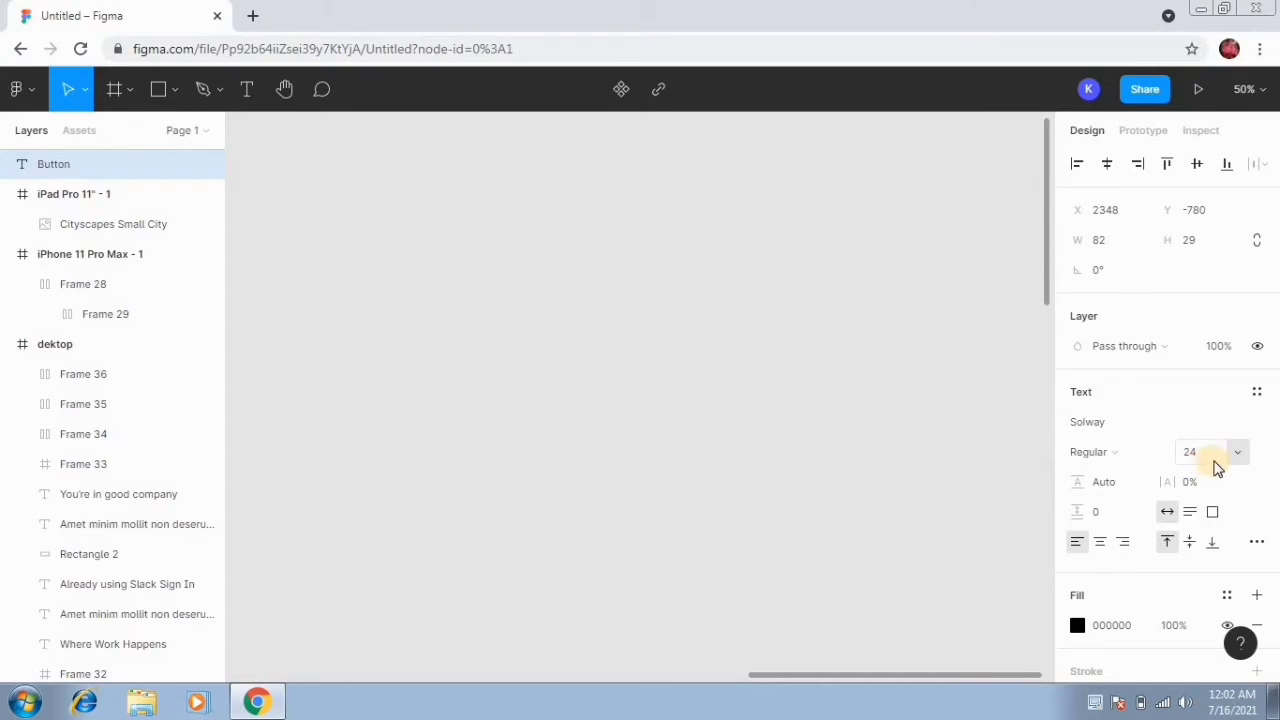
pyautogui.hotkey('ctrl', 'z')
# Enter "Button" in the empty text layer on the canvas.
pyautogui.click(770, 316)
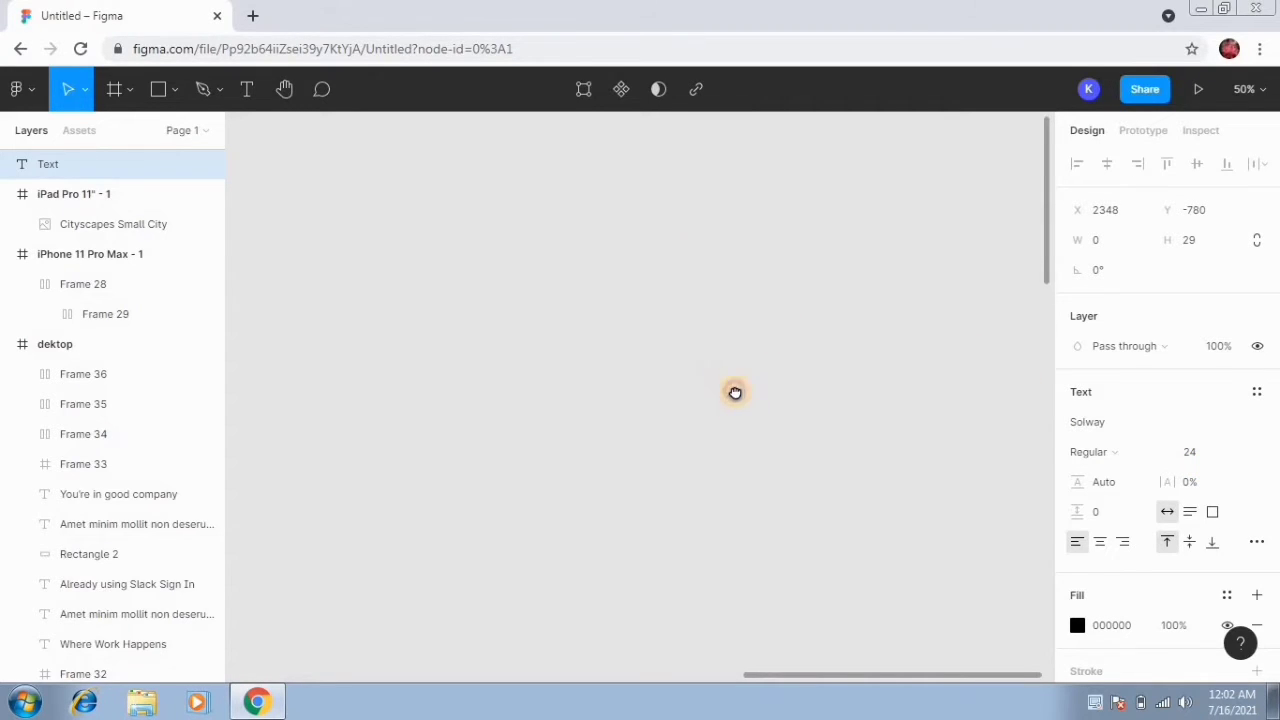
pyautogui.moveTo(714, 166); pyautogui.dragTo(990, 289)
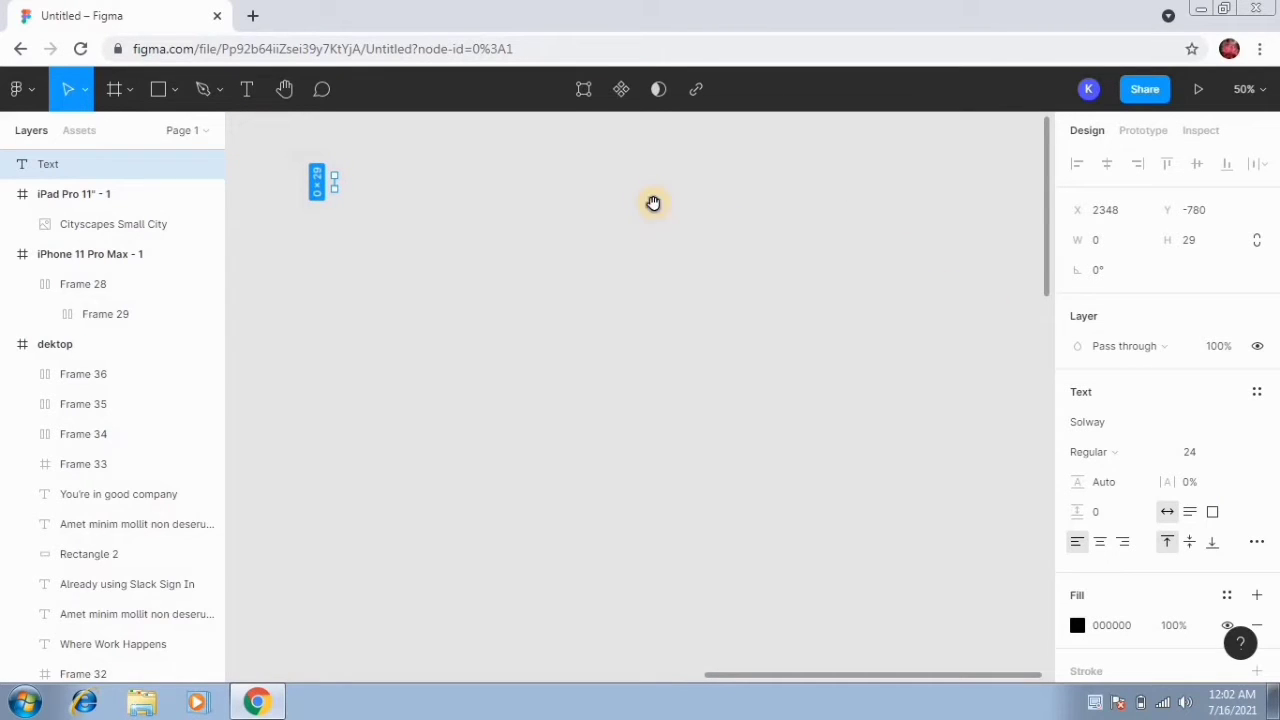
pyautogui.scroll(3, 690, 320)
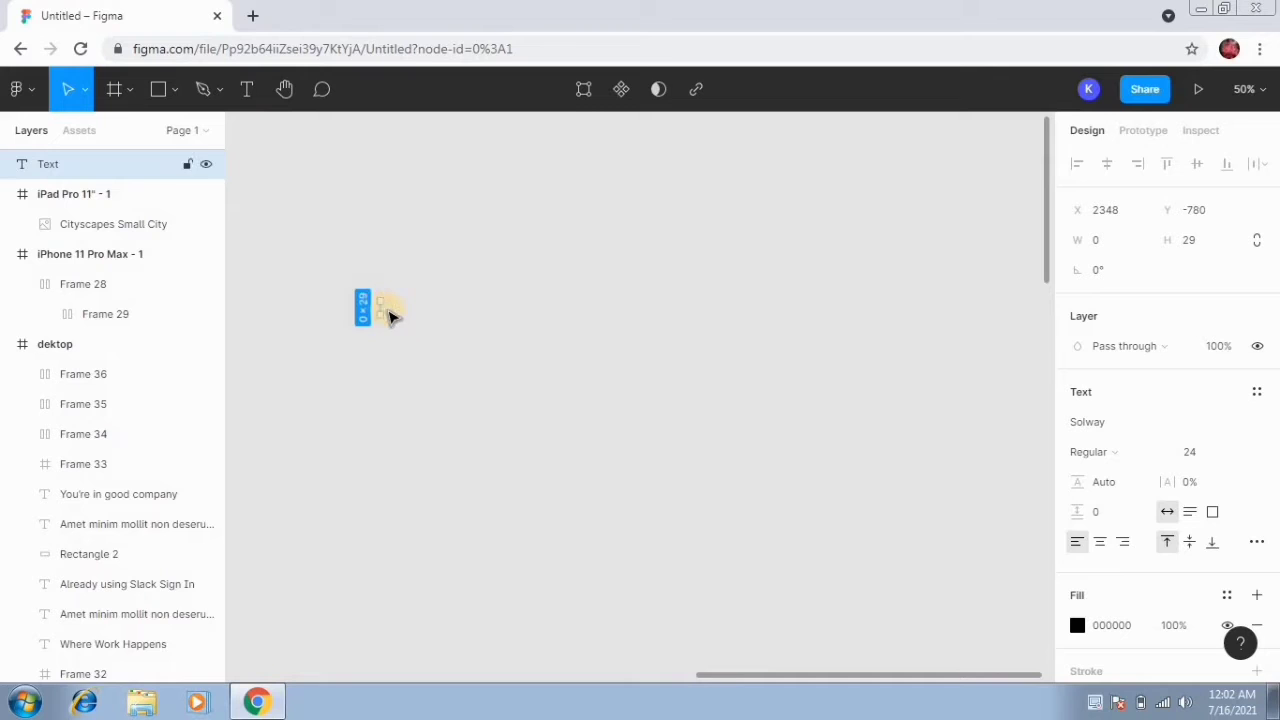
pyautogui.doubleClick(390, 316)
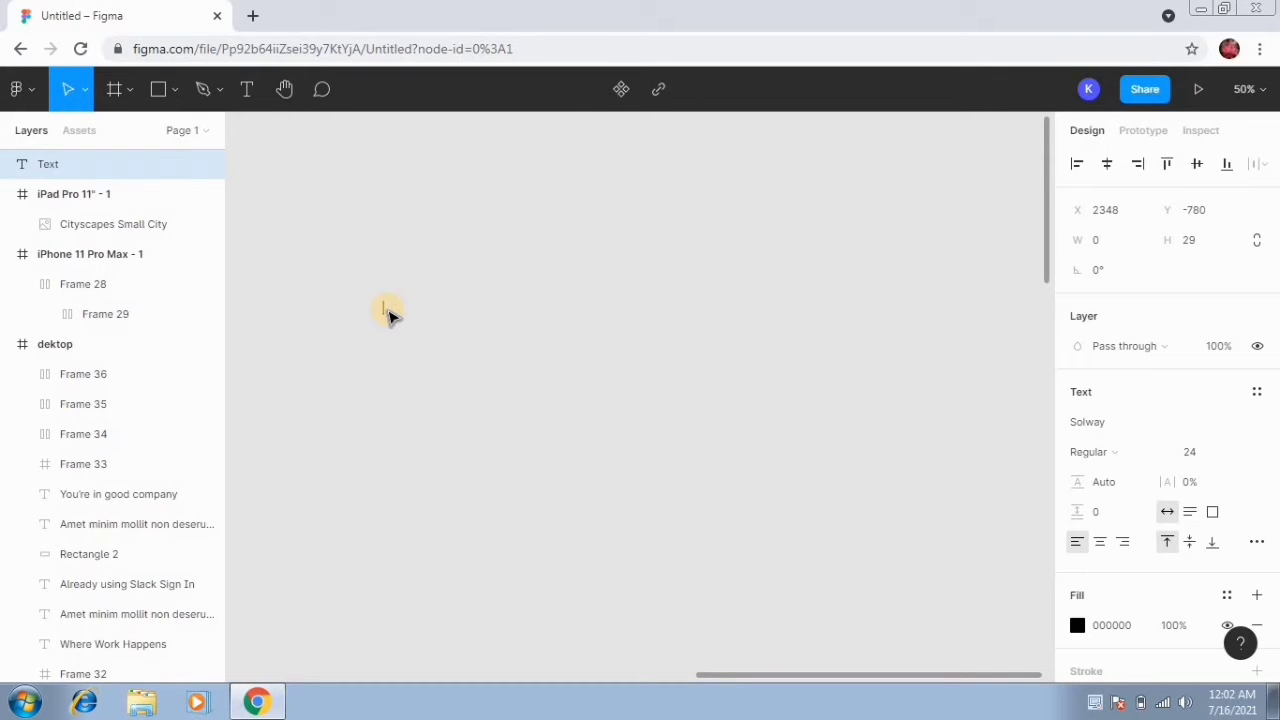
pyautogui.write('Button')
# Set the font size of the word "Button" to 72.
pyautogui.doubleClick(412, 308)
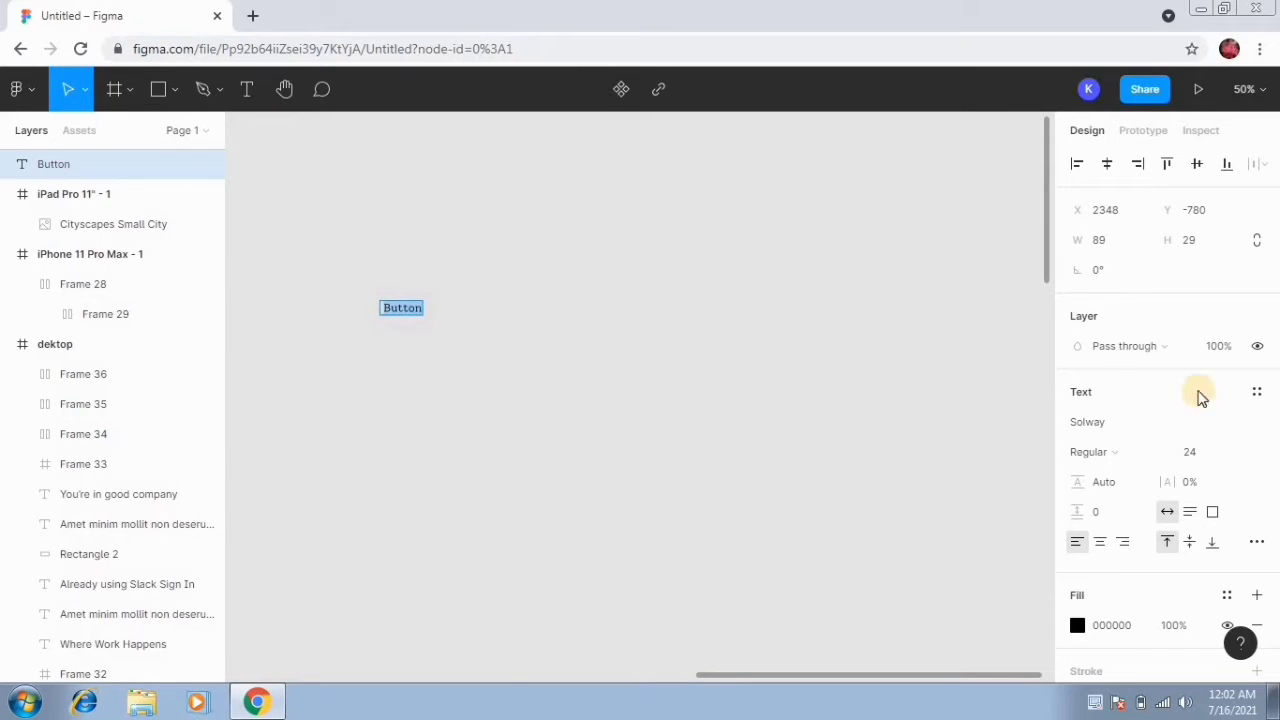
pyautogui.click(1238, 456)
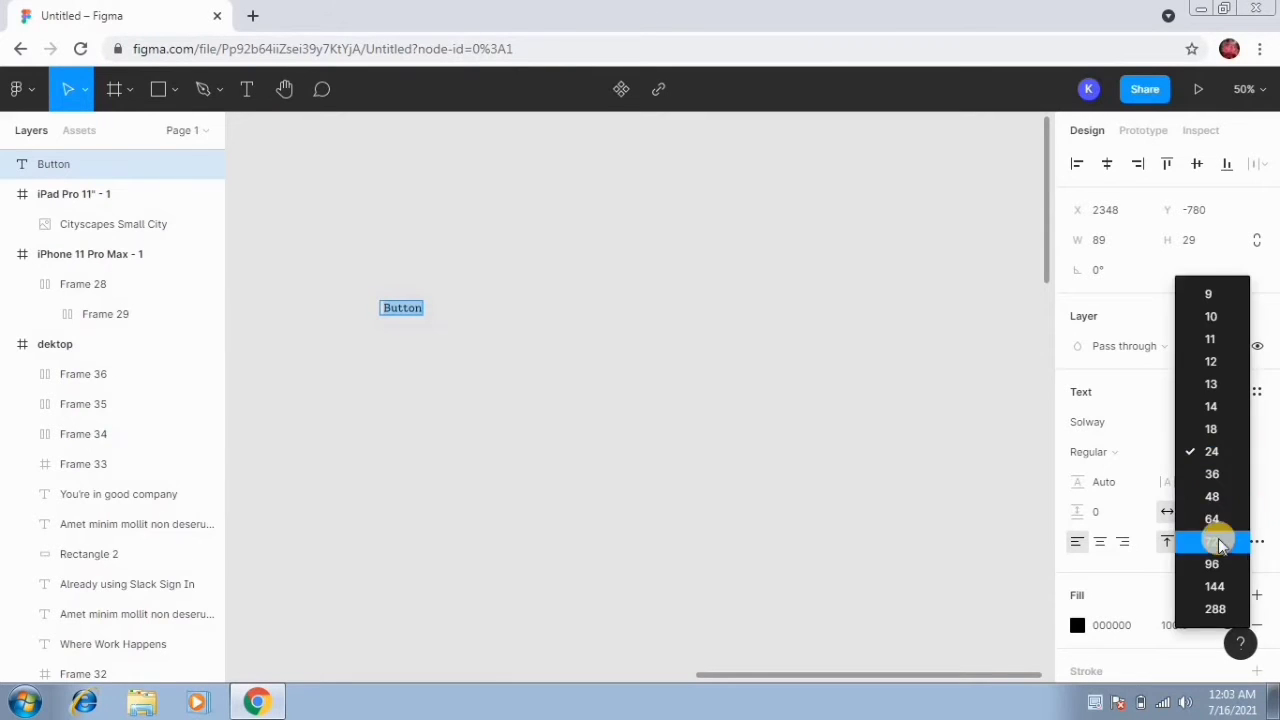
pyautogui.click(1218, 545)
pyautogui.press('Escape')
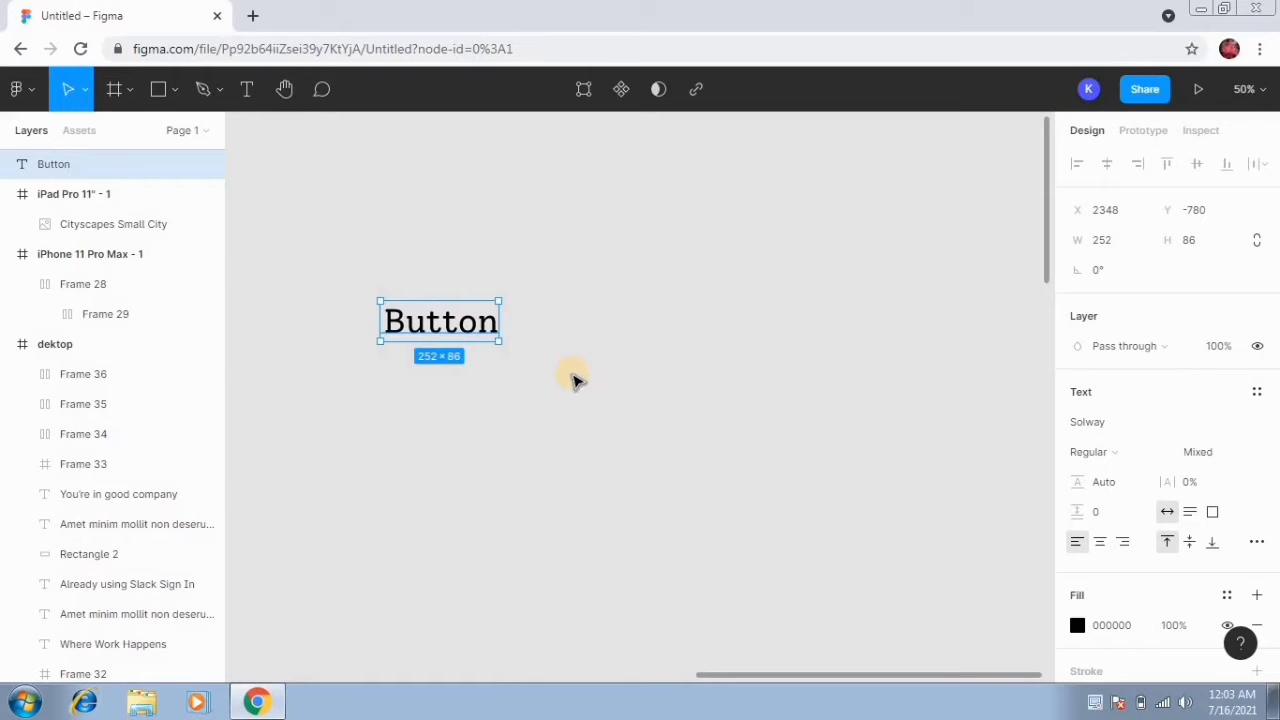
# Wrap the "Button" text in an auto layout frame, trying the vertical direction and returning it to horizontal.
pyautogui.hotkey('shift', 'a')
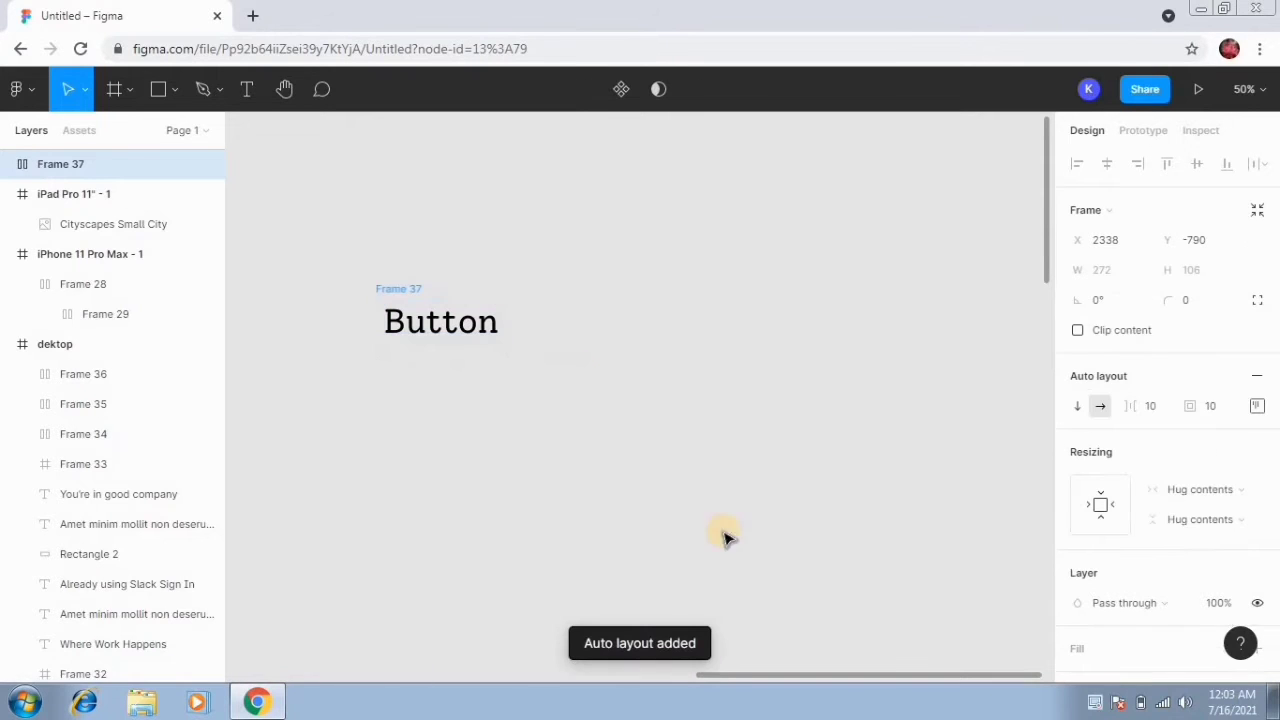
pyautogui.click(463, 329)
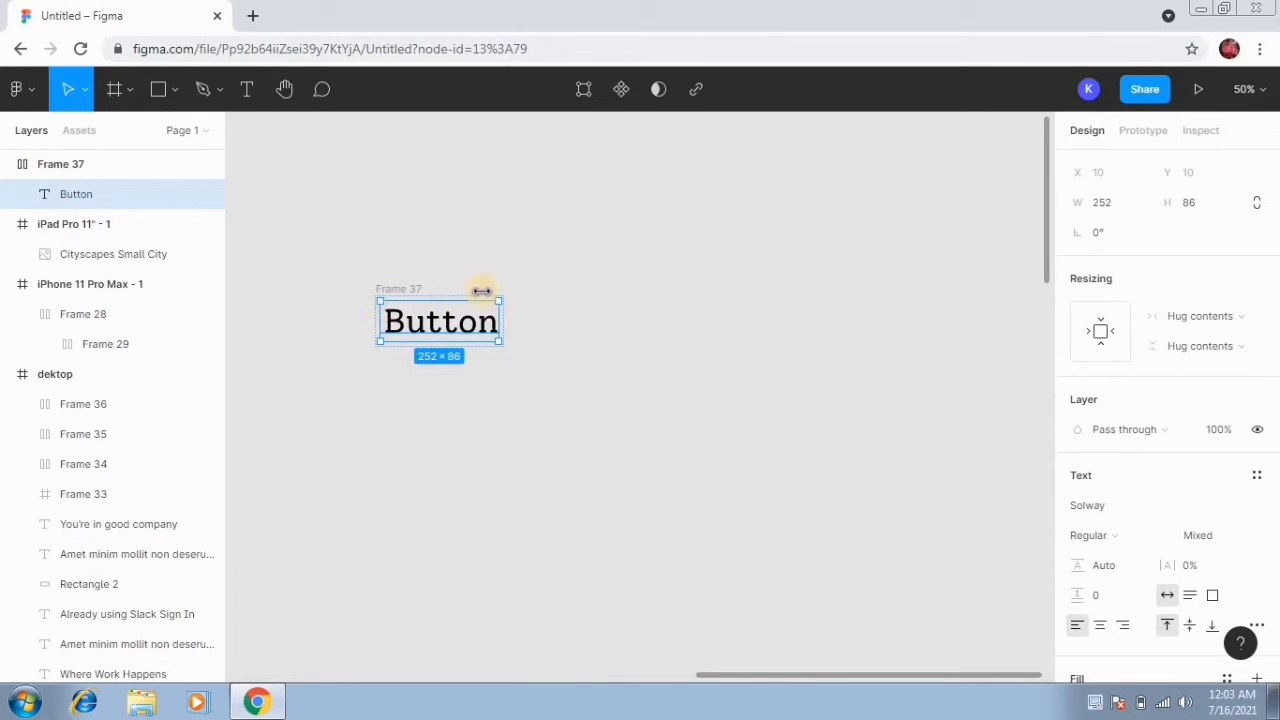
pyautogui.click(412, 290)
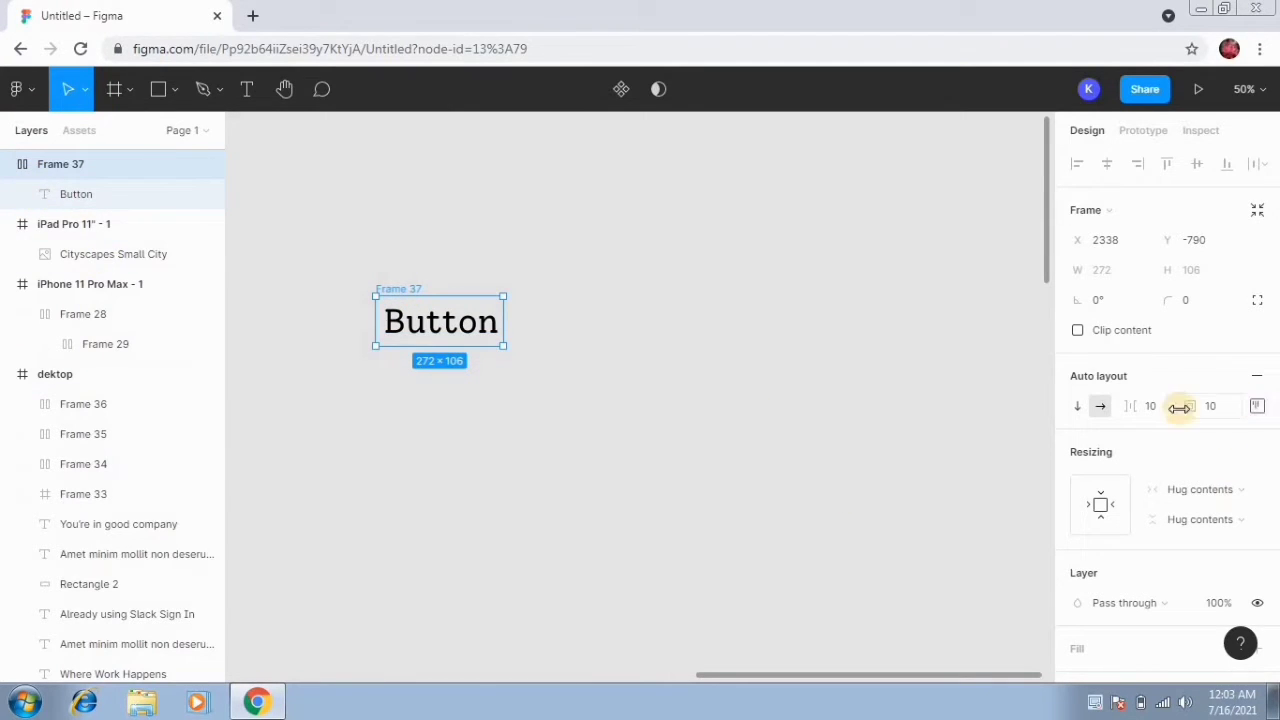
pyautogui.click(1078, 408)
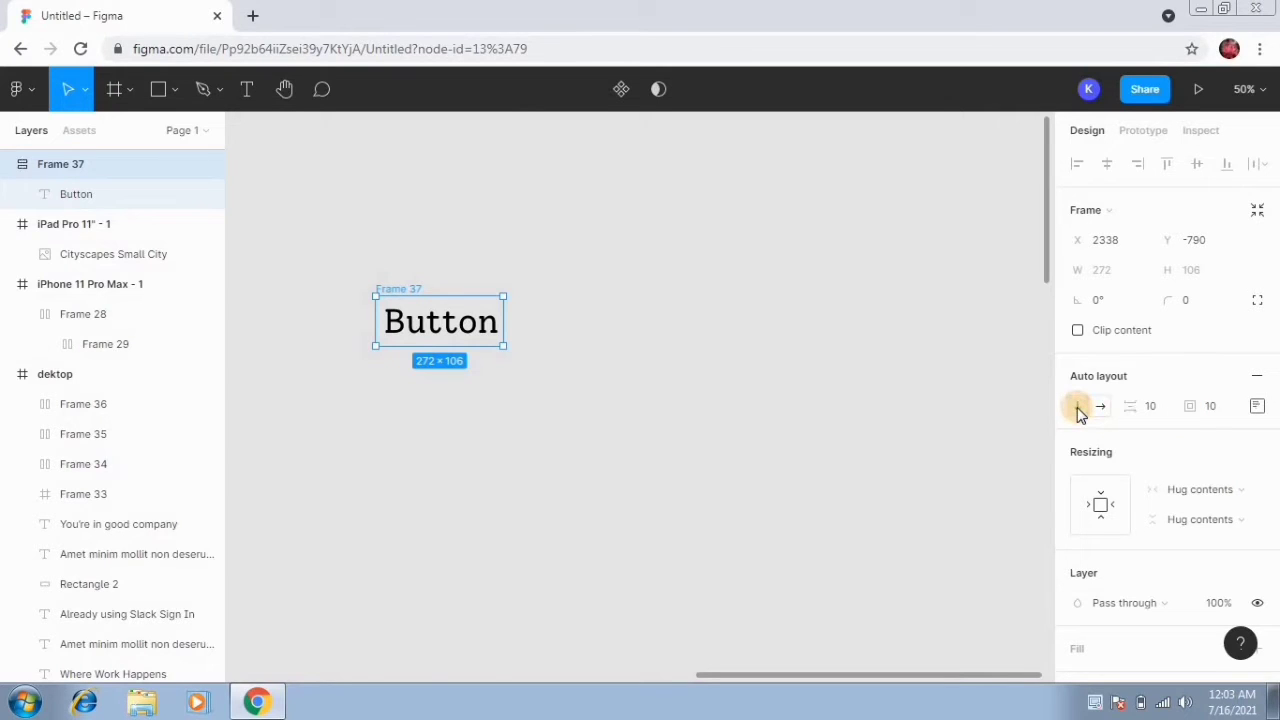
pyautogui.click(1101, 406)
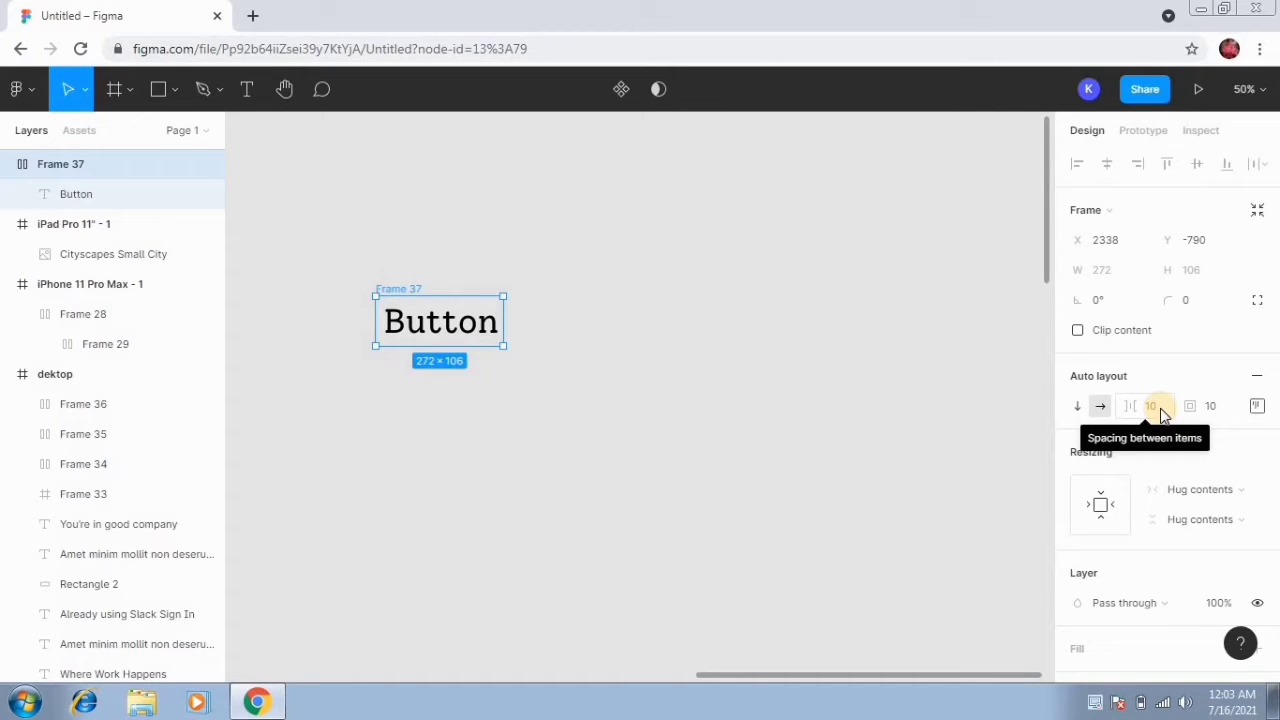
# Set the auto layout padding of the frame around the "Button" text to 15.
pyautogui.click(1230, 412)
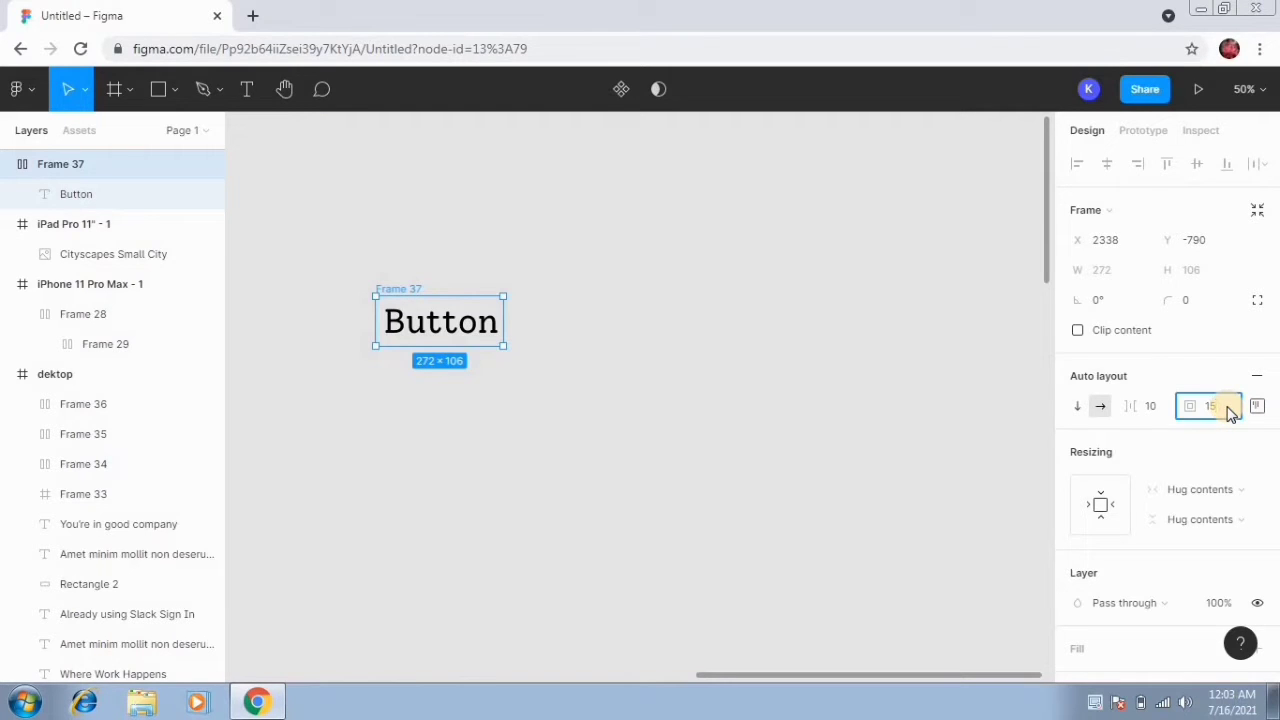
pyautogui.write('15')
pyautogui.press('Return')
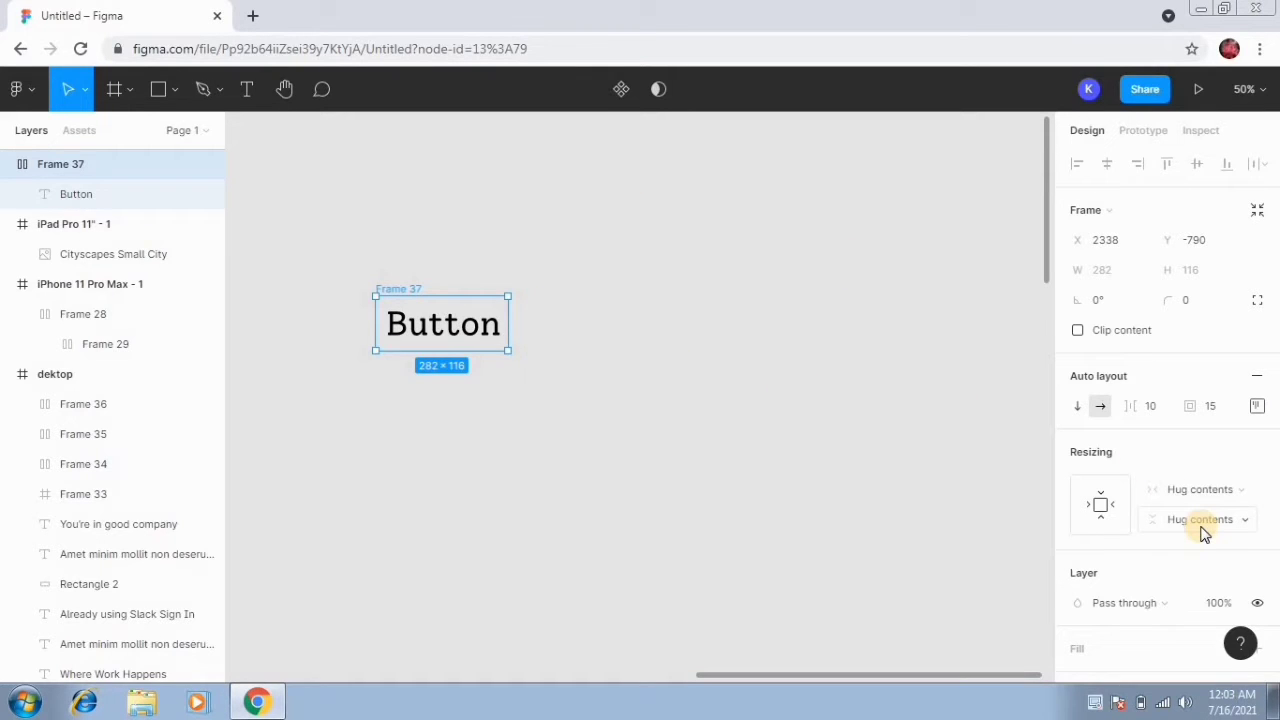
# Add a solid fill to the button's auto layout frame and color it blue, 2338F3.
pyautogui.scroll(-3, 1270, 475)
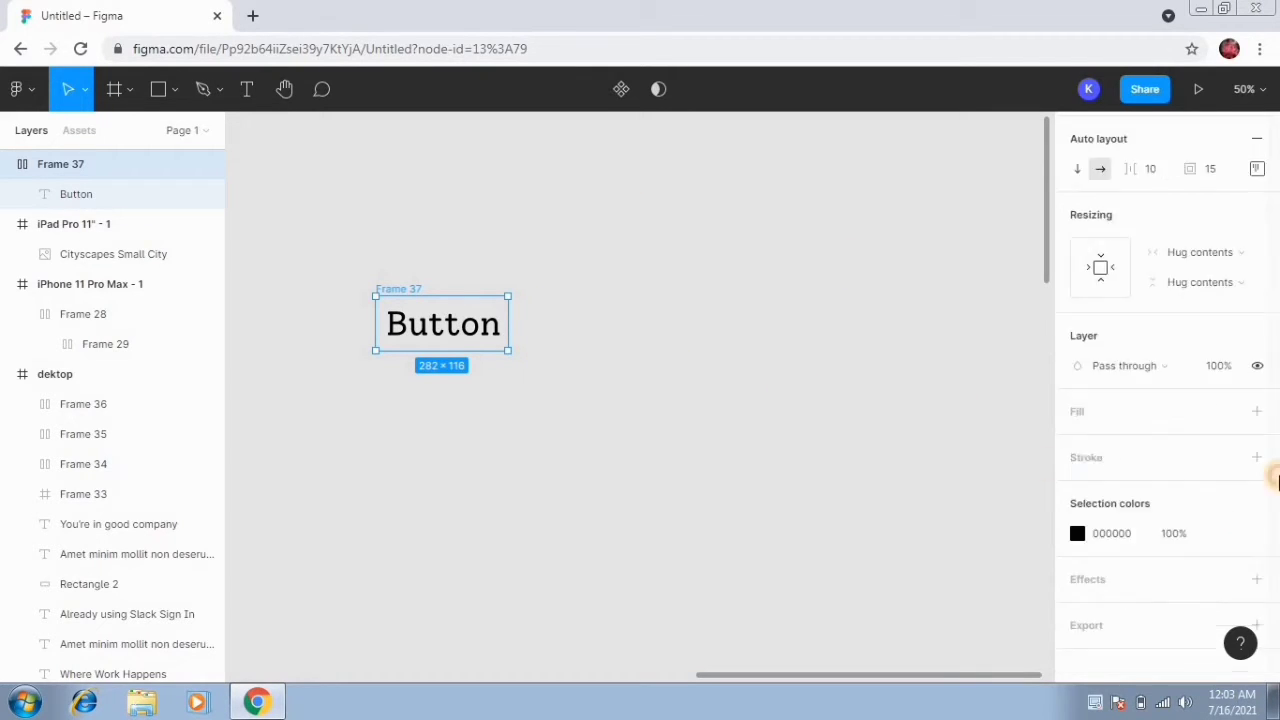
pyautogui.click(1079, 411)
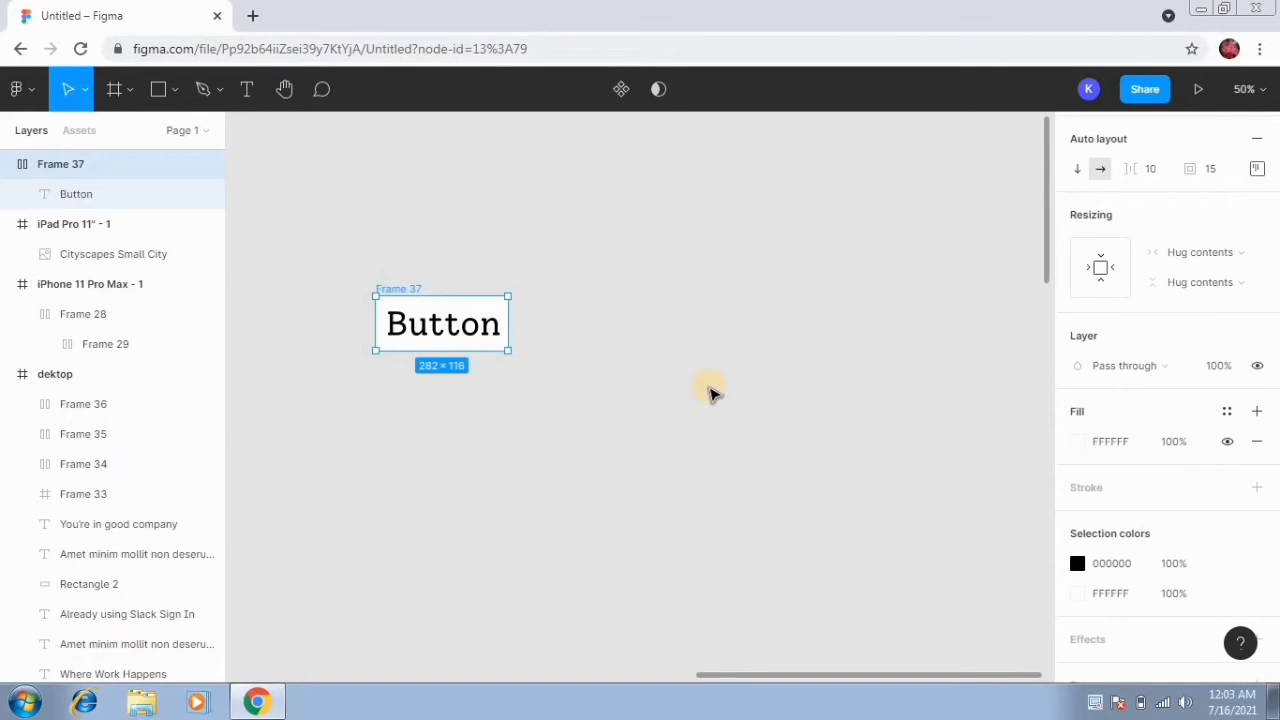
pyautogui.click(400, 279)
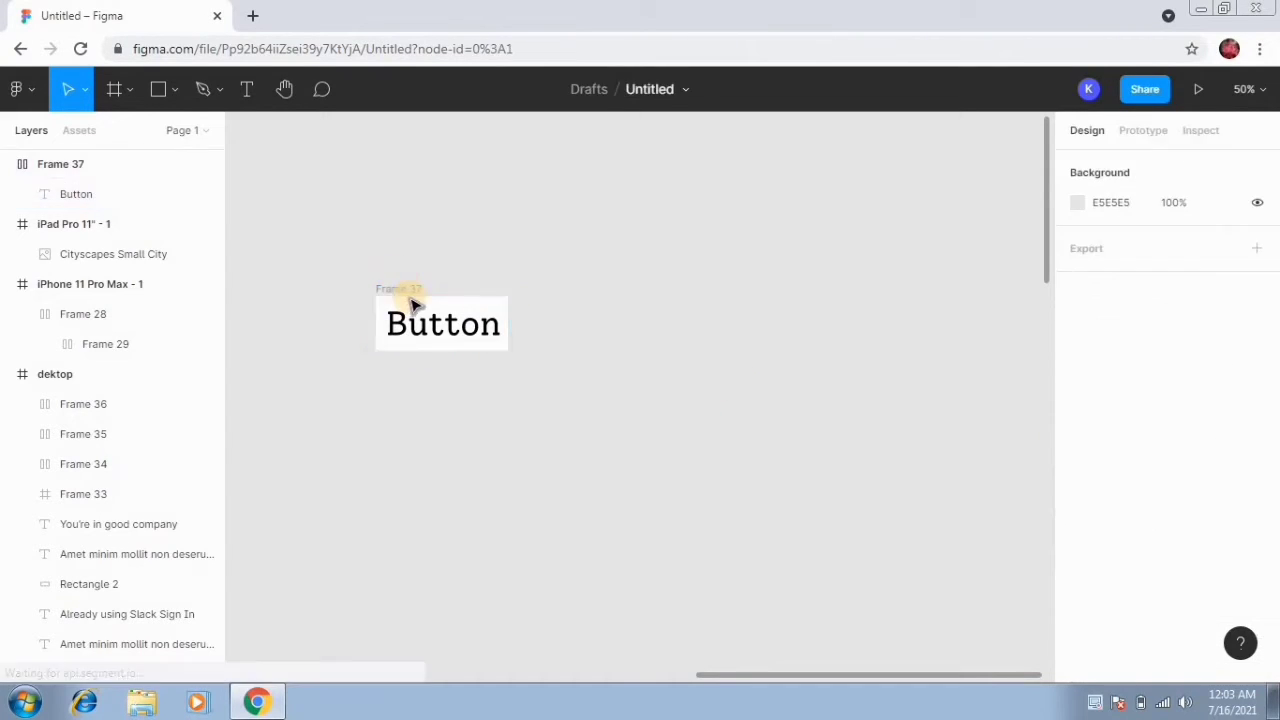
pyautogui.click(410, 296)
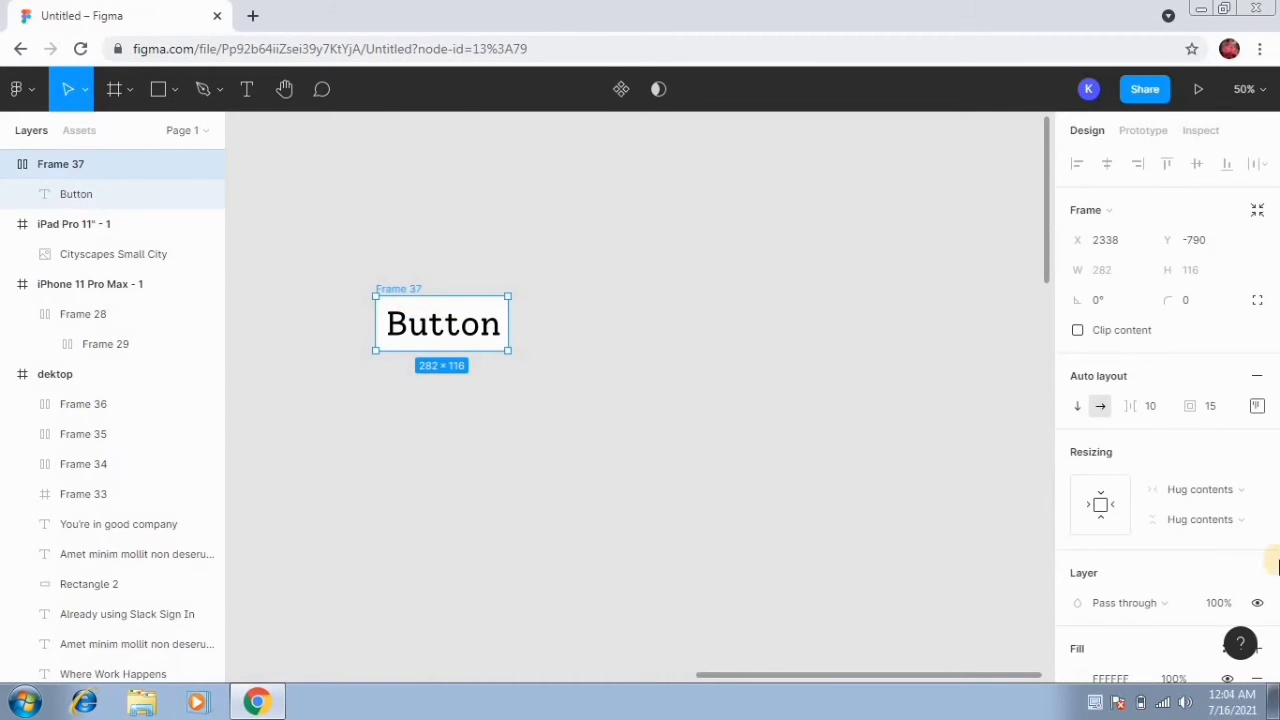
pyautogui.scroll(-3, 1194, 529)
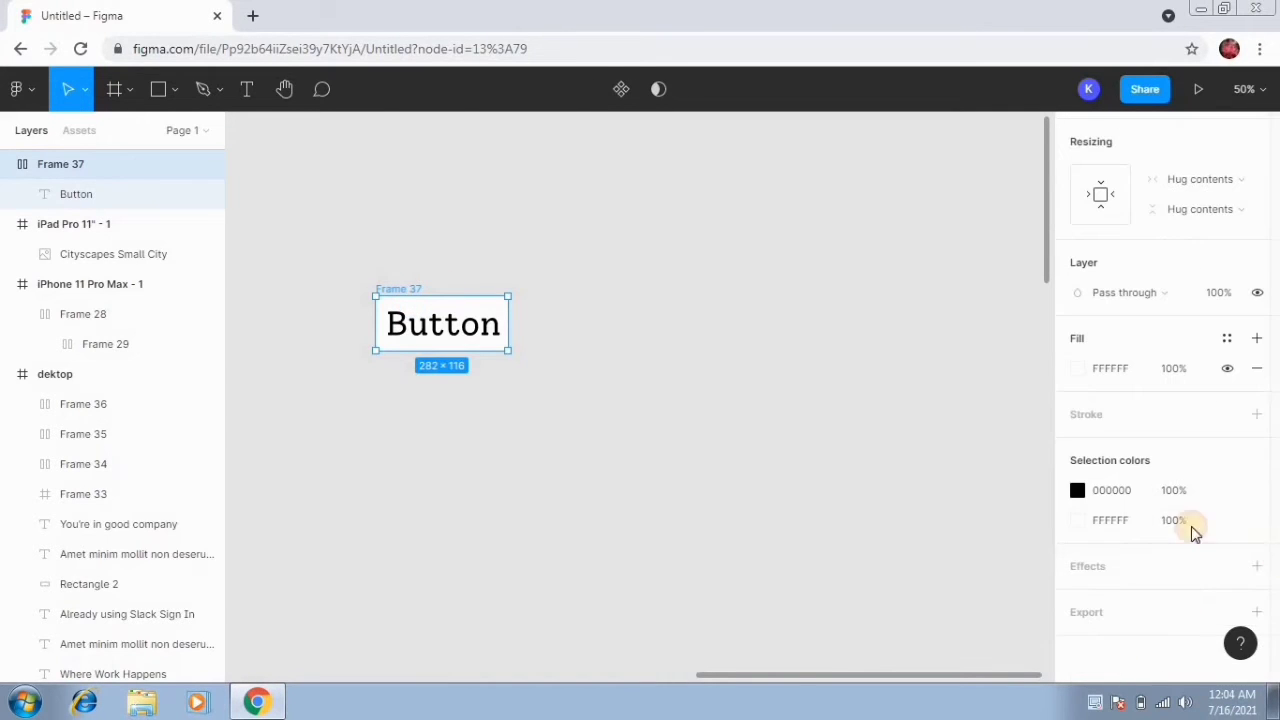
pyautogui.click(1082, 372)
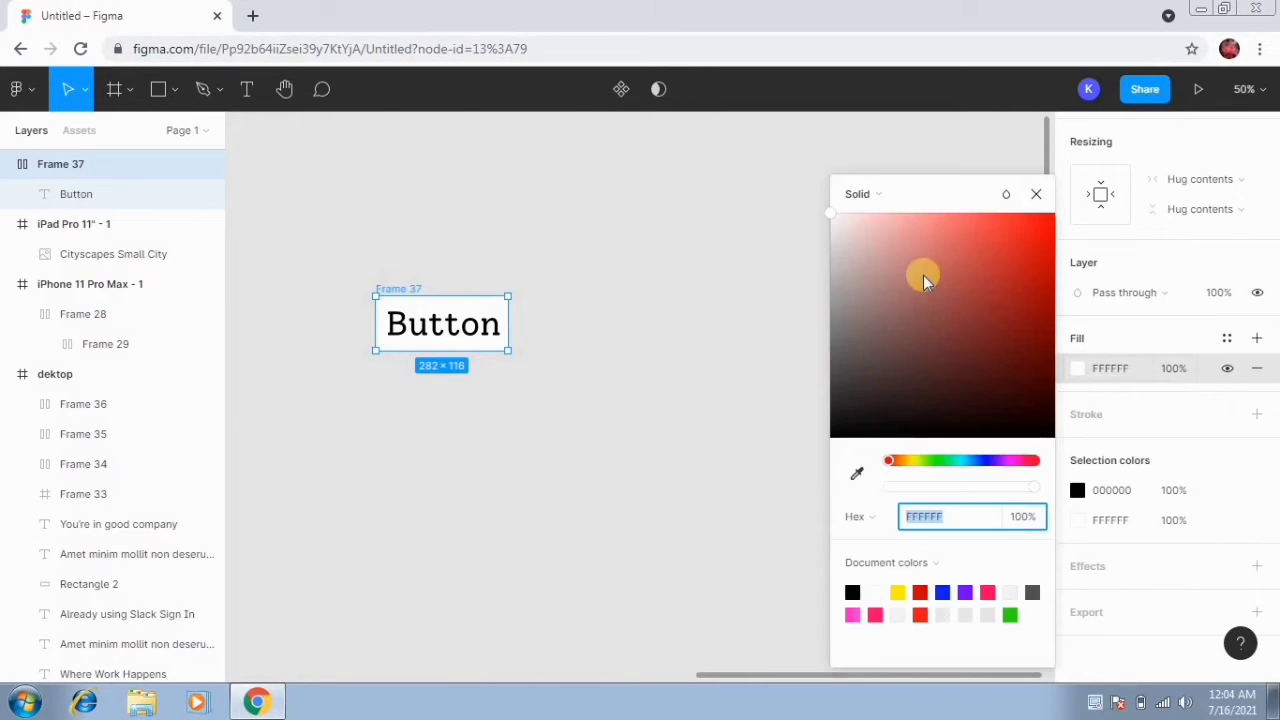
pyautogui.click(984, 461)
pyautogui.click(1022, 230)
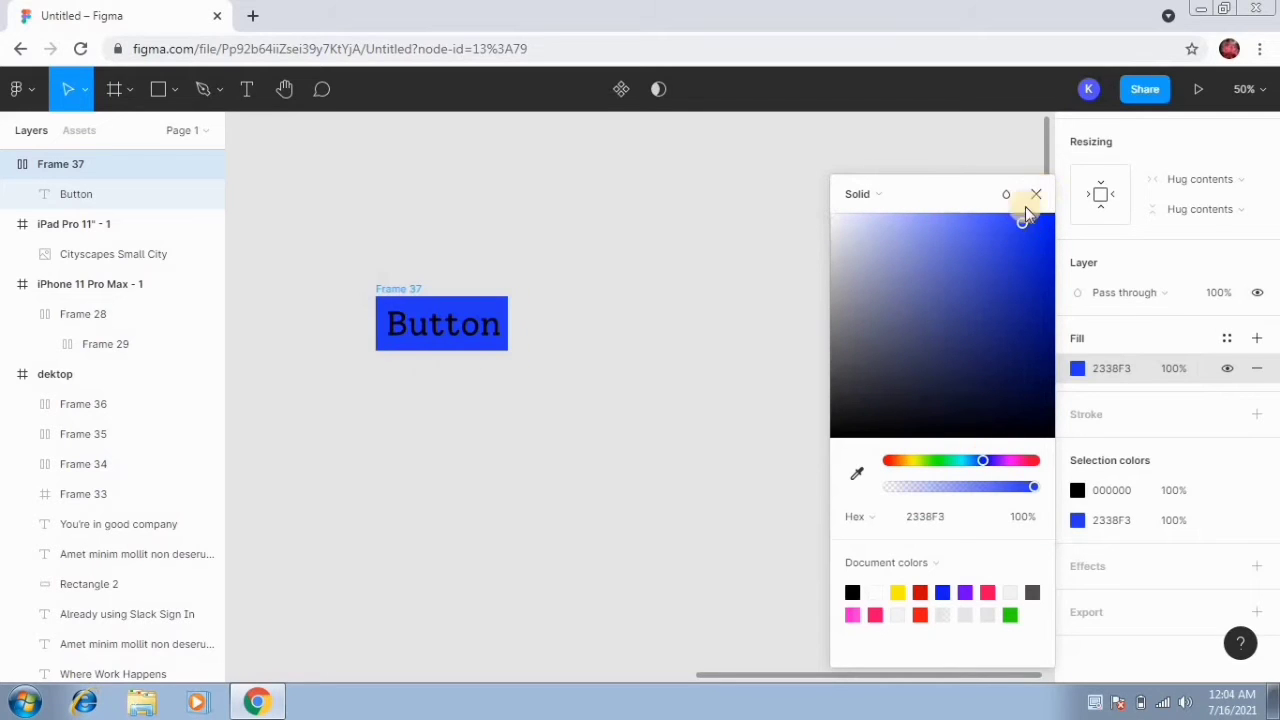
pyautogui.click(1038, 196)
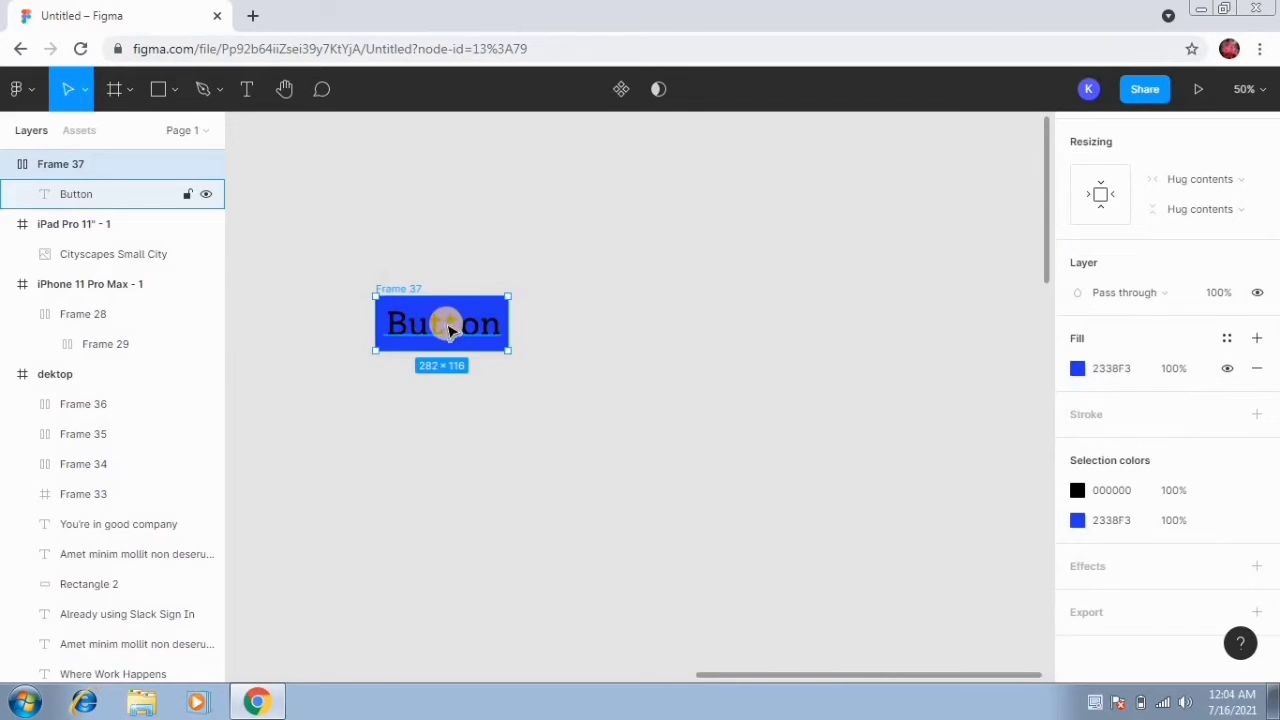
# Change the fill of the "Button" text inside the blue frame to white, FFFFFF.
pyautogui.doubleClick(449, 326)
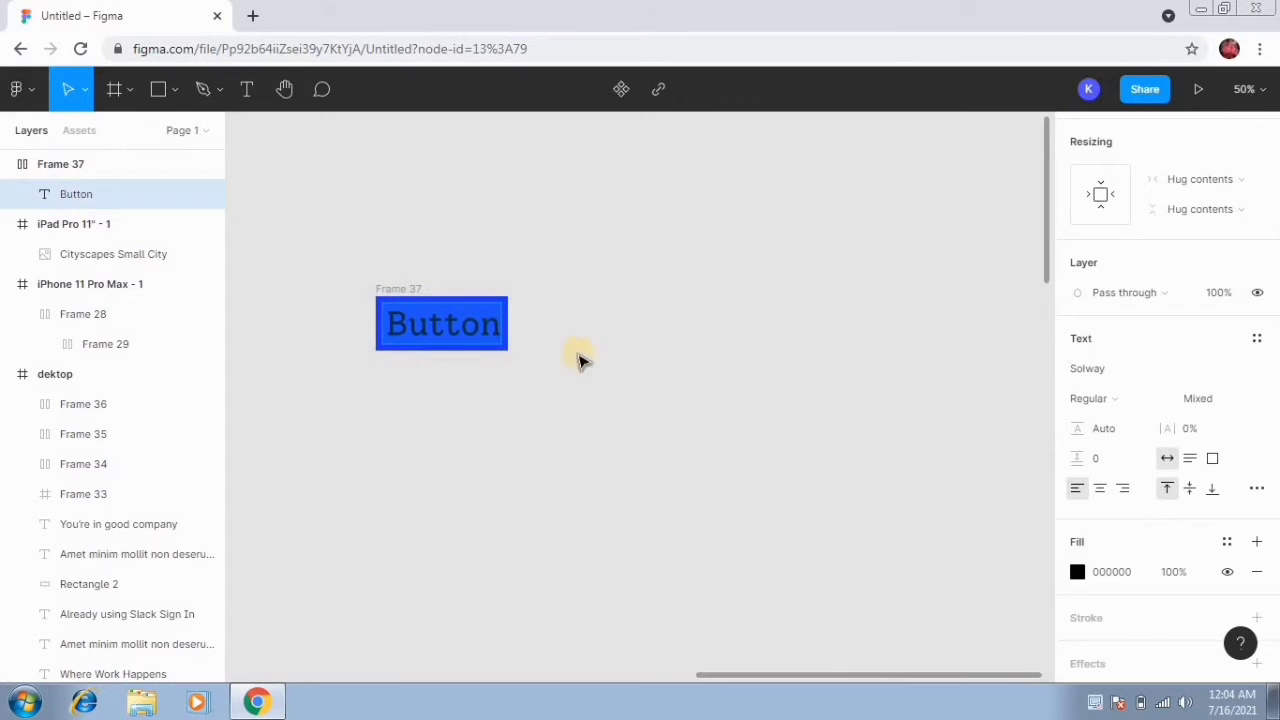
pyautogui.click(1077, 571)
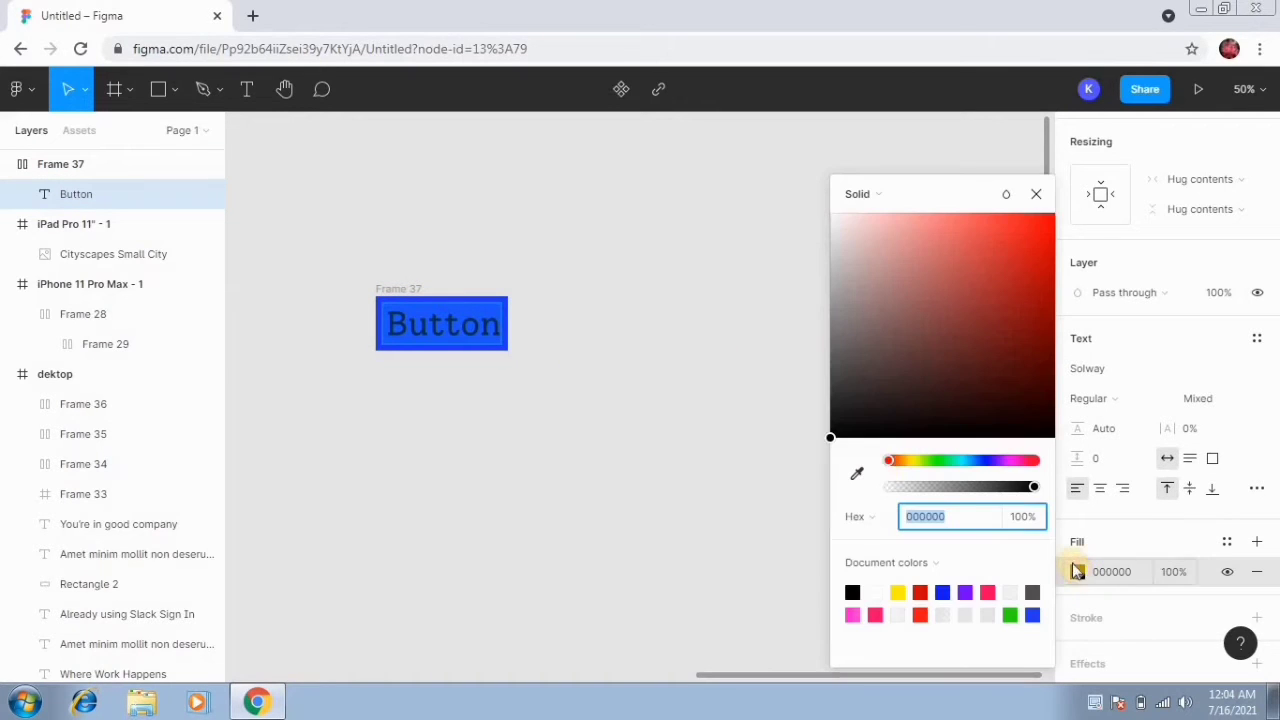
pyautogui.click(876, 592)
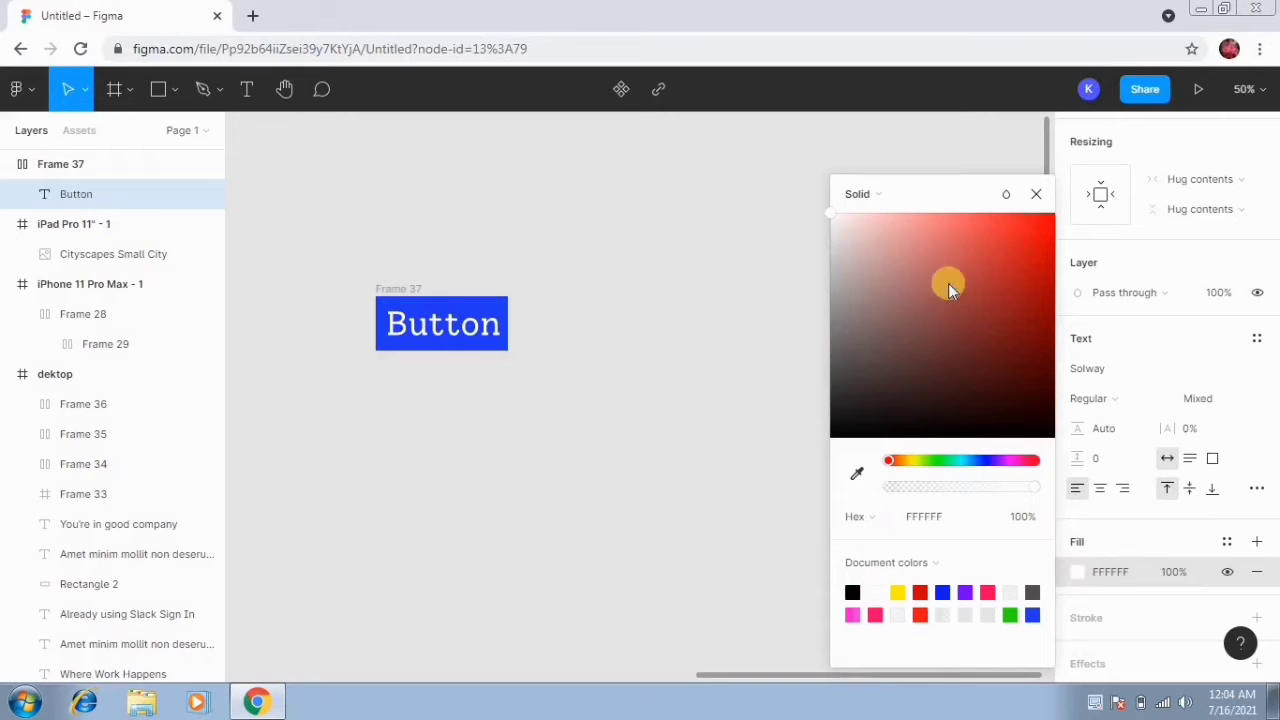
pyautogui.click(1035, 196)
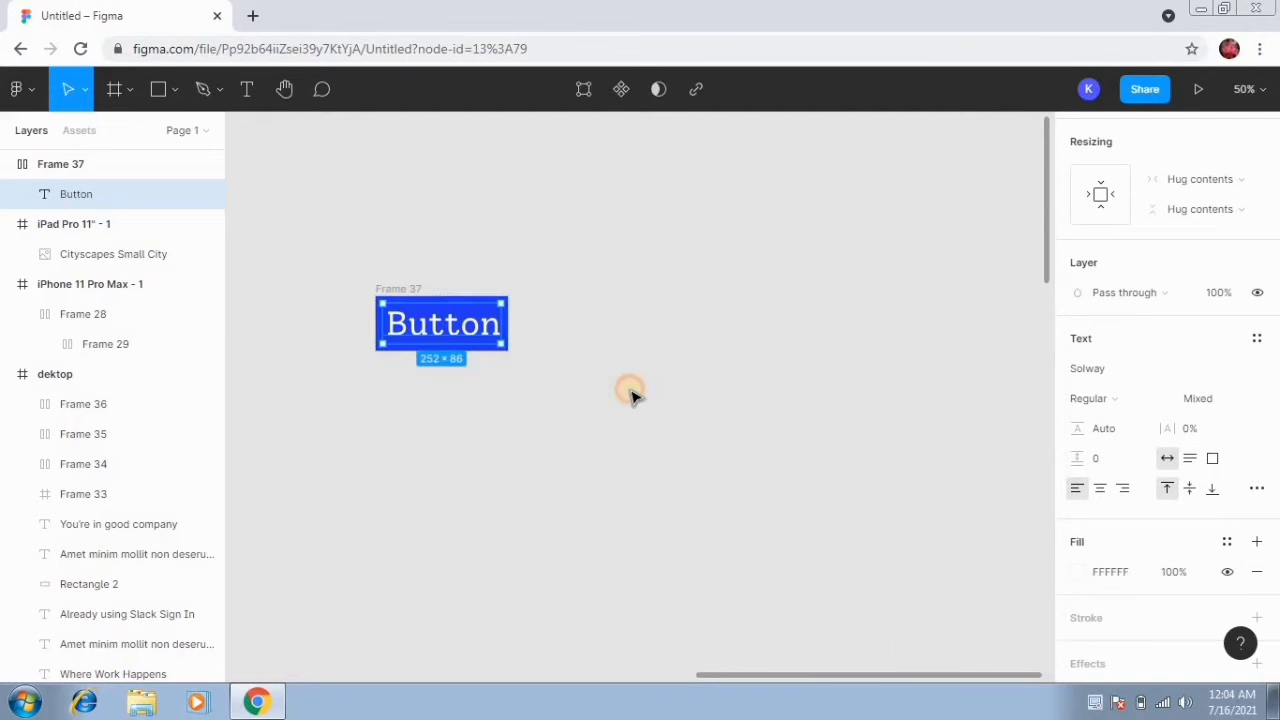
pyautogui.click(629, 392)
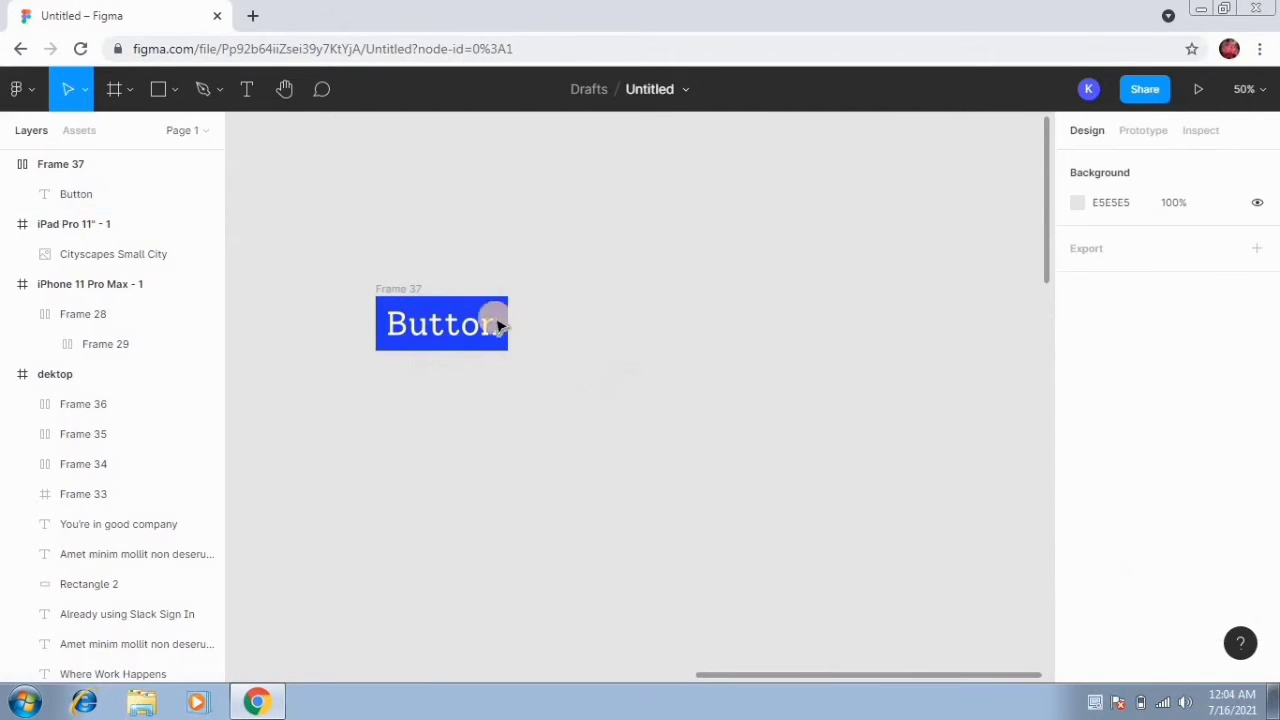
# Try duplicating the blue button frame, and undo the duplication.
pyautogui.click(405, 298)
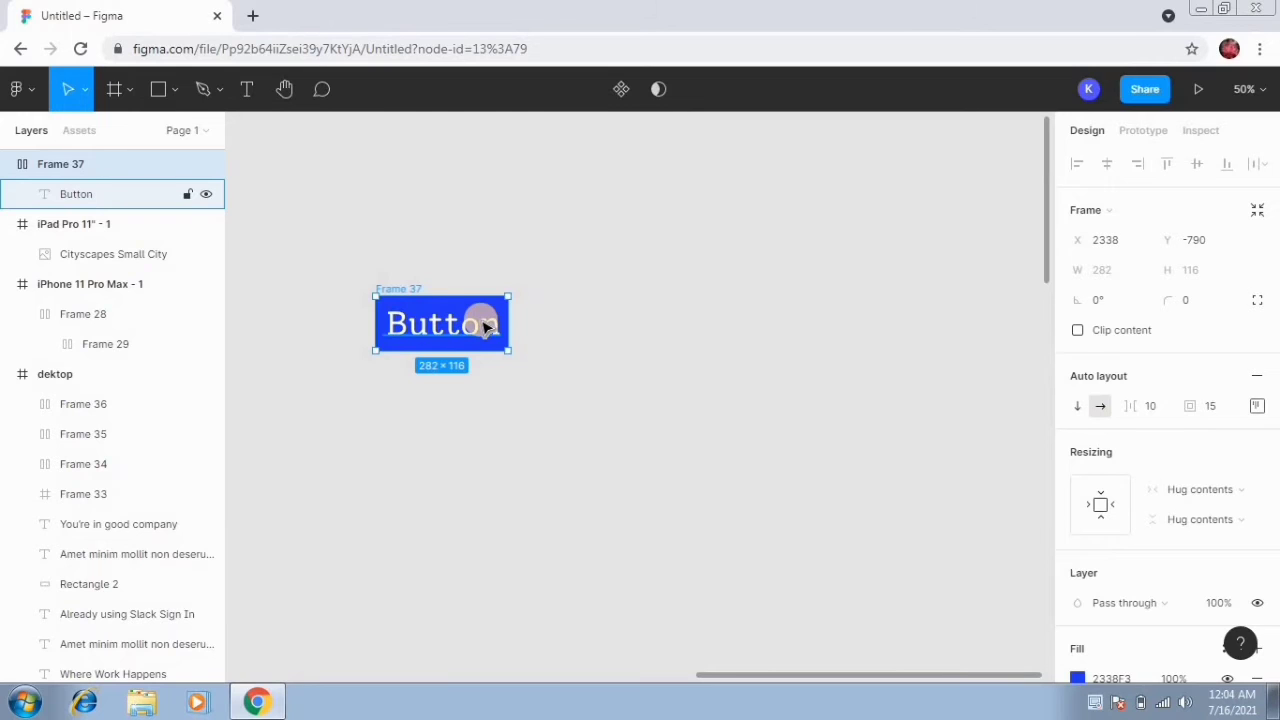
pyautogui.hotkey('ctrl', 'd')
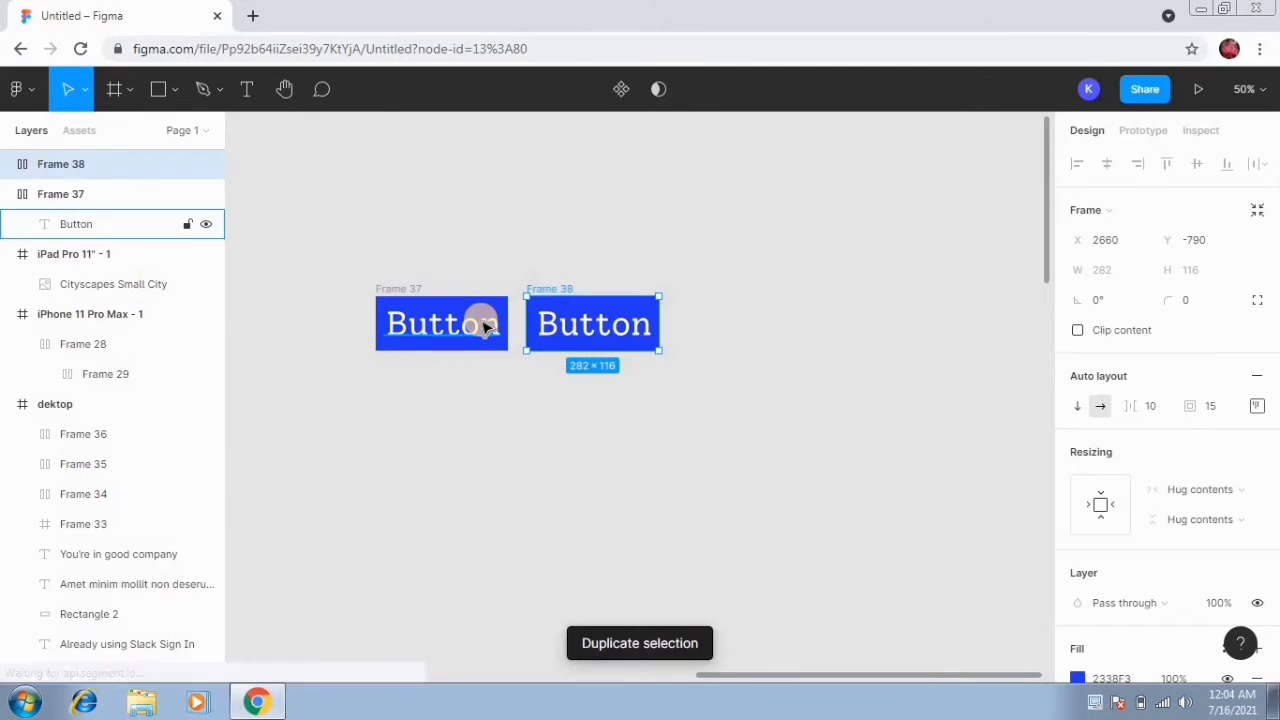
pyautogui.hotkey('ctrl', 'z')
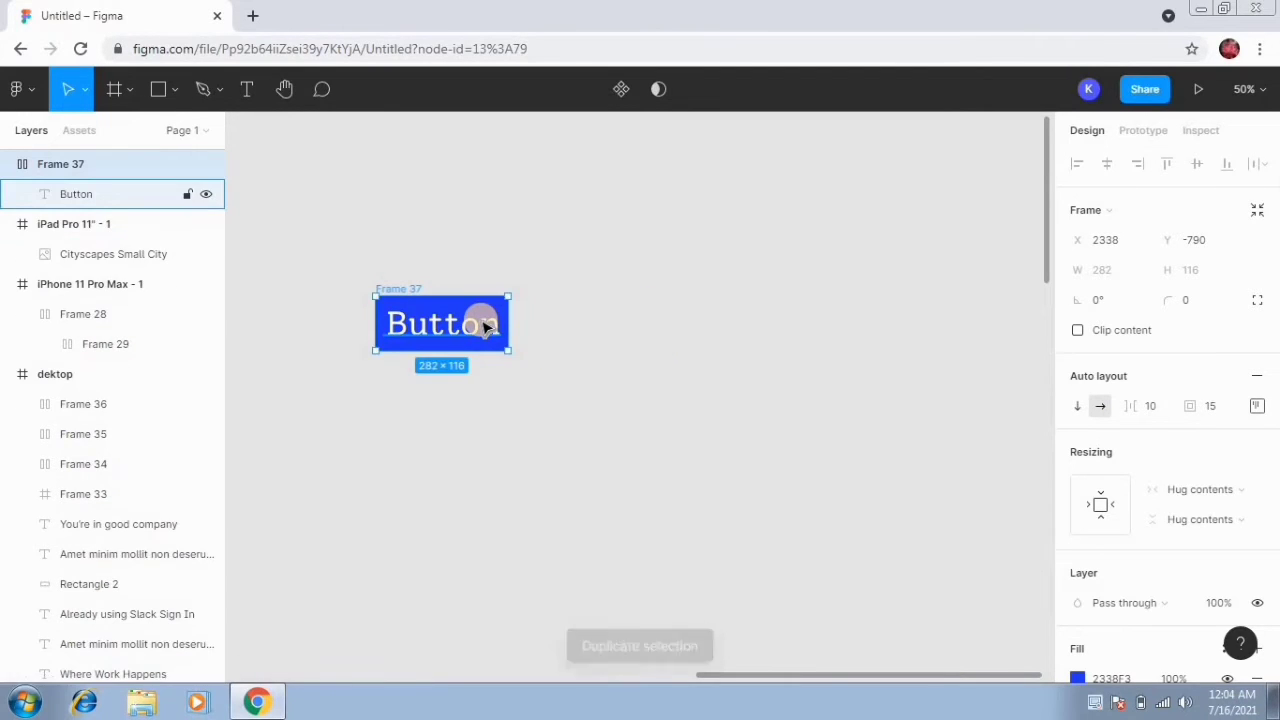
# Duplicate the "Button" text twice inside the blue auto layout frame to make a row of three.
pyautogui.doubleClick(485, 328)
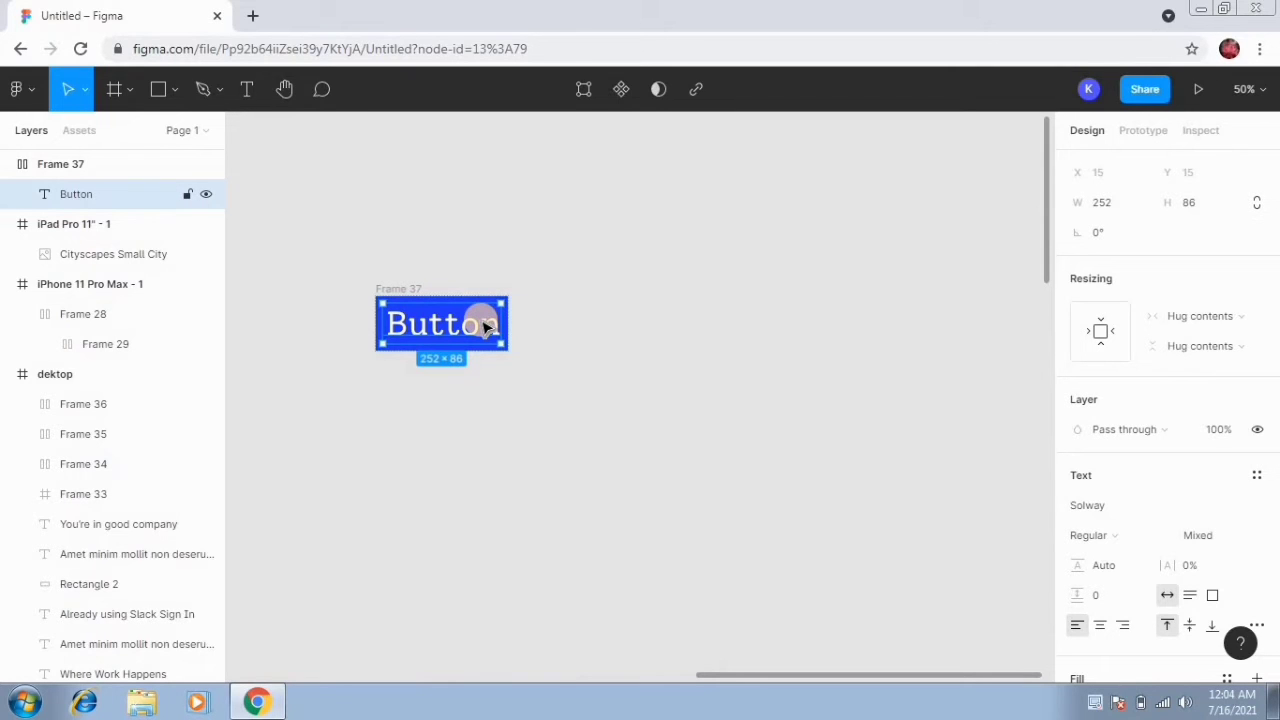
pyautogui.hotkey('ctrl', 'd')
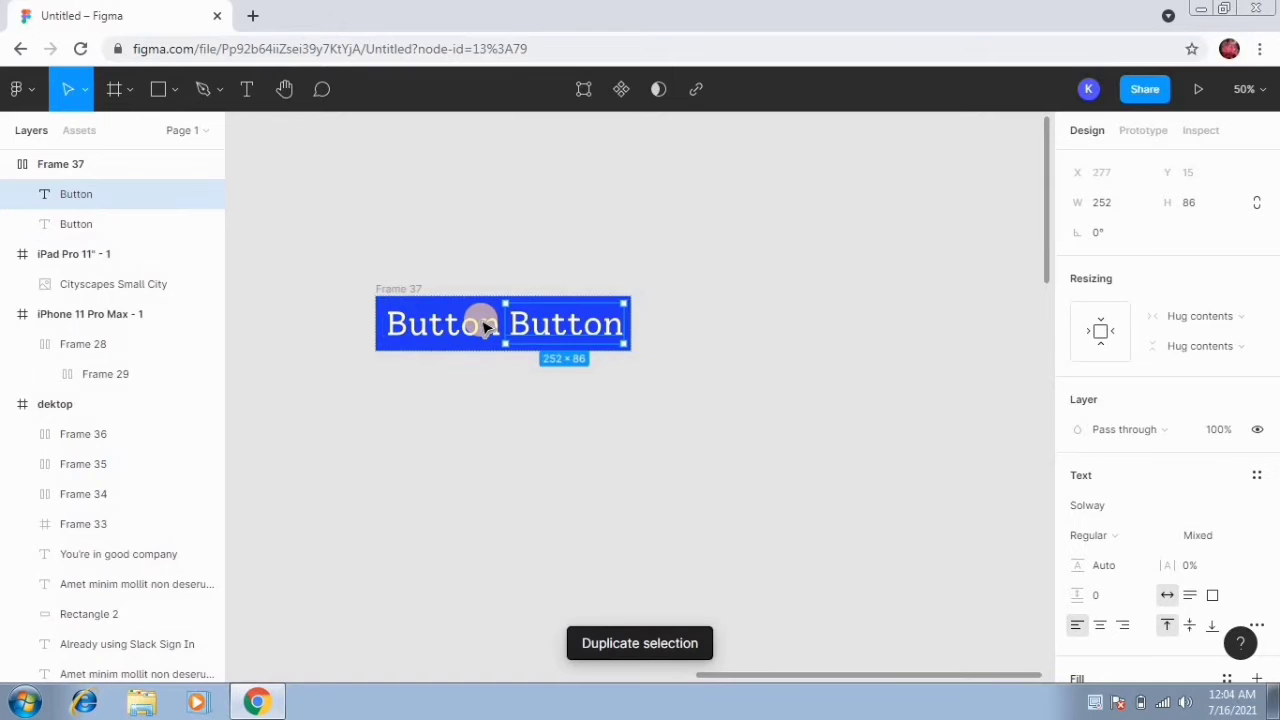
pyautogui.hotkey('ctrl', 'd')
pyautogui.click(645, 408)
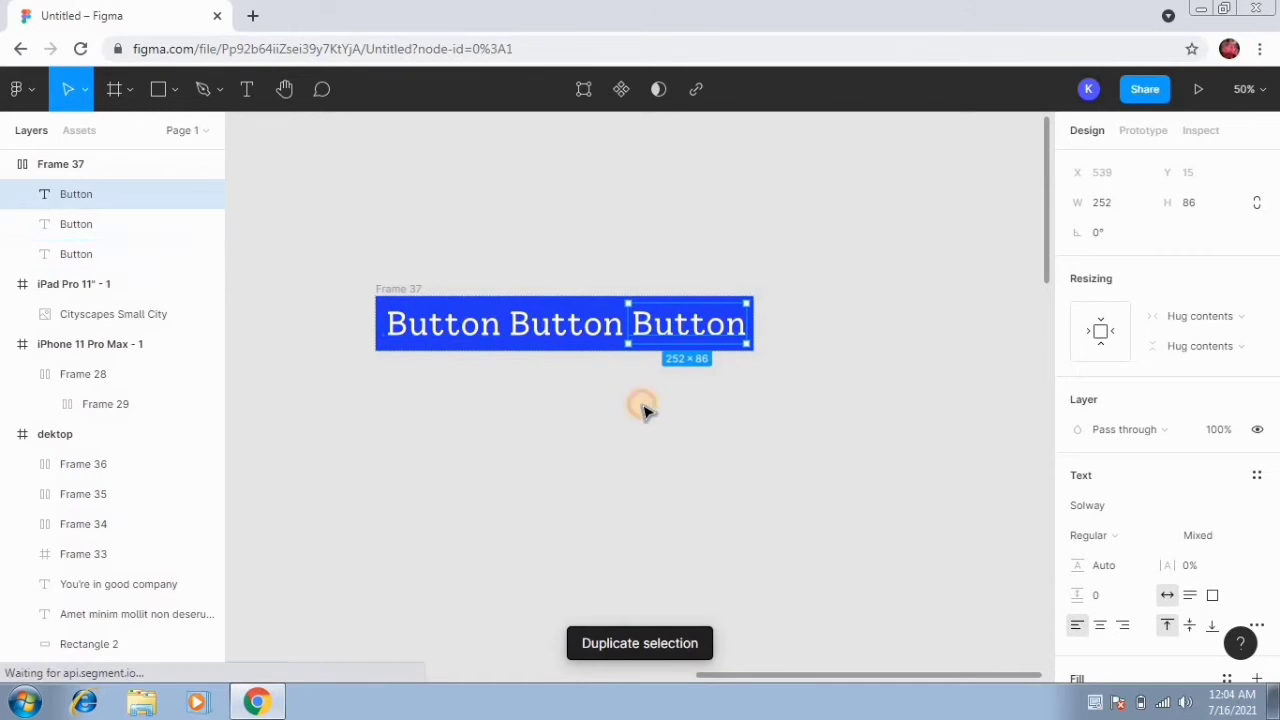
pyautogui.click(447, 322)
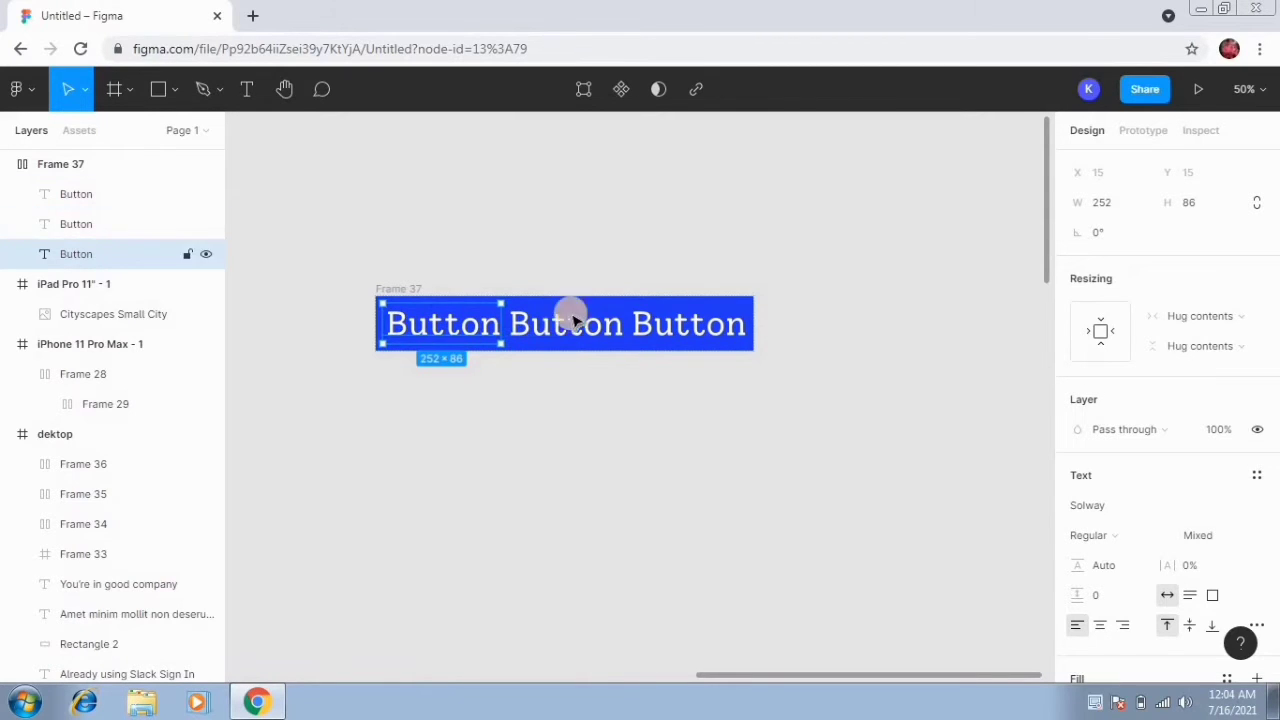
pyautogui.click(566, 382)
# Increase the auto layout spacing between the three "Button" texts to 20, and finally to 30.
pyautogui.click(404, 292)
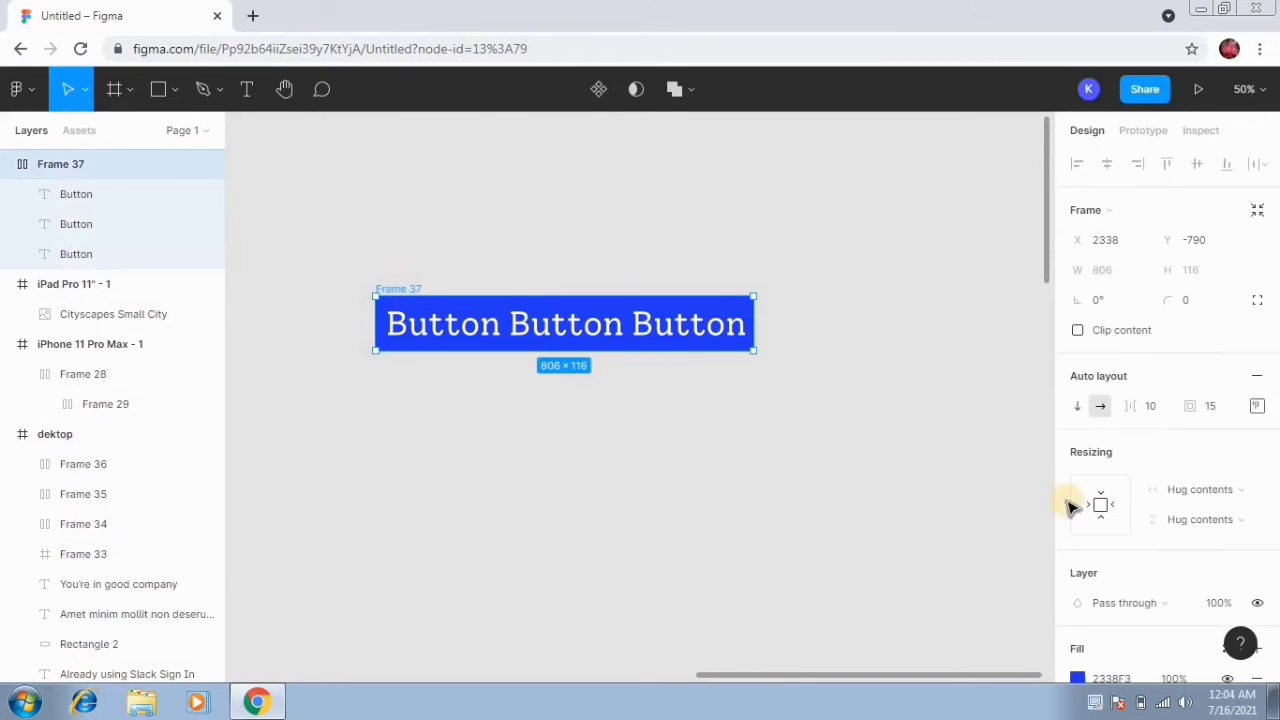
pyautogui.click(1165, 412)
pyautogui.write('20')
pyautogui.press('Return')
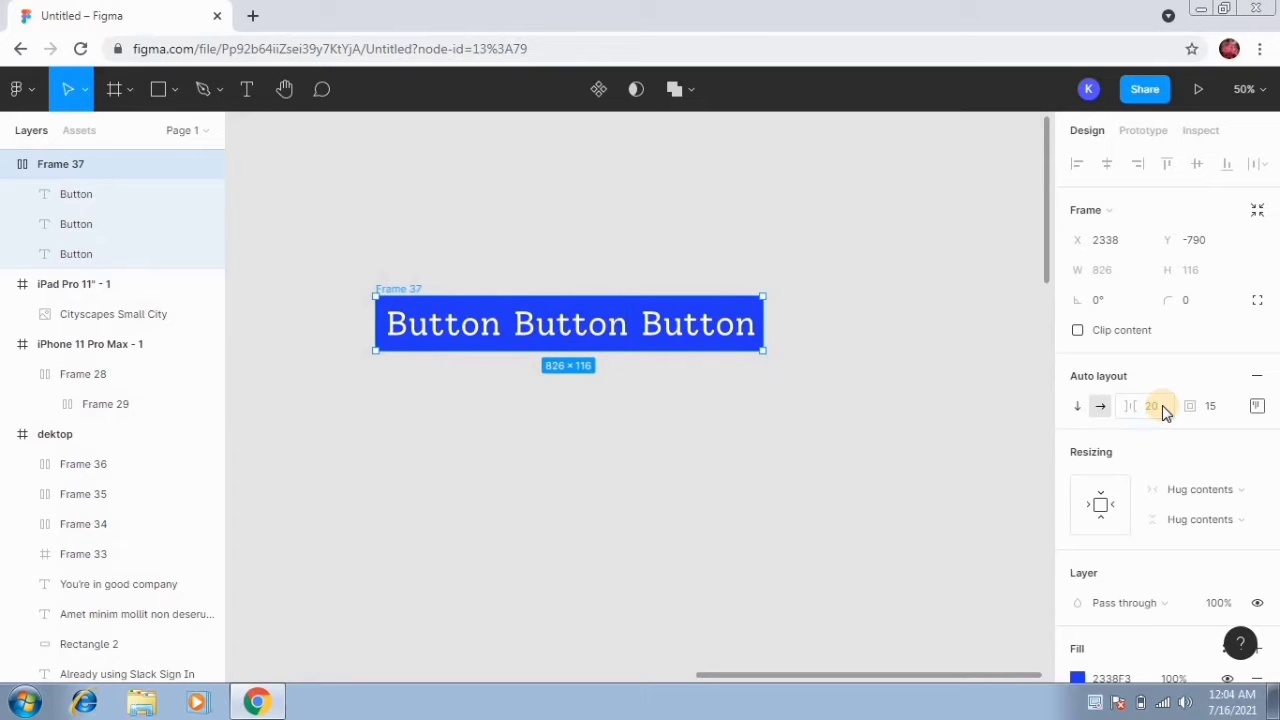
pyautogui.write('30')
pyautogui.press('Return')
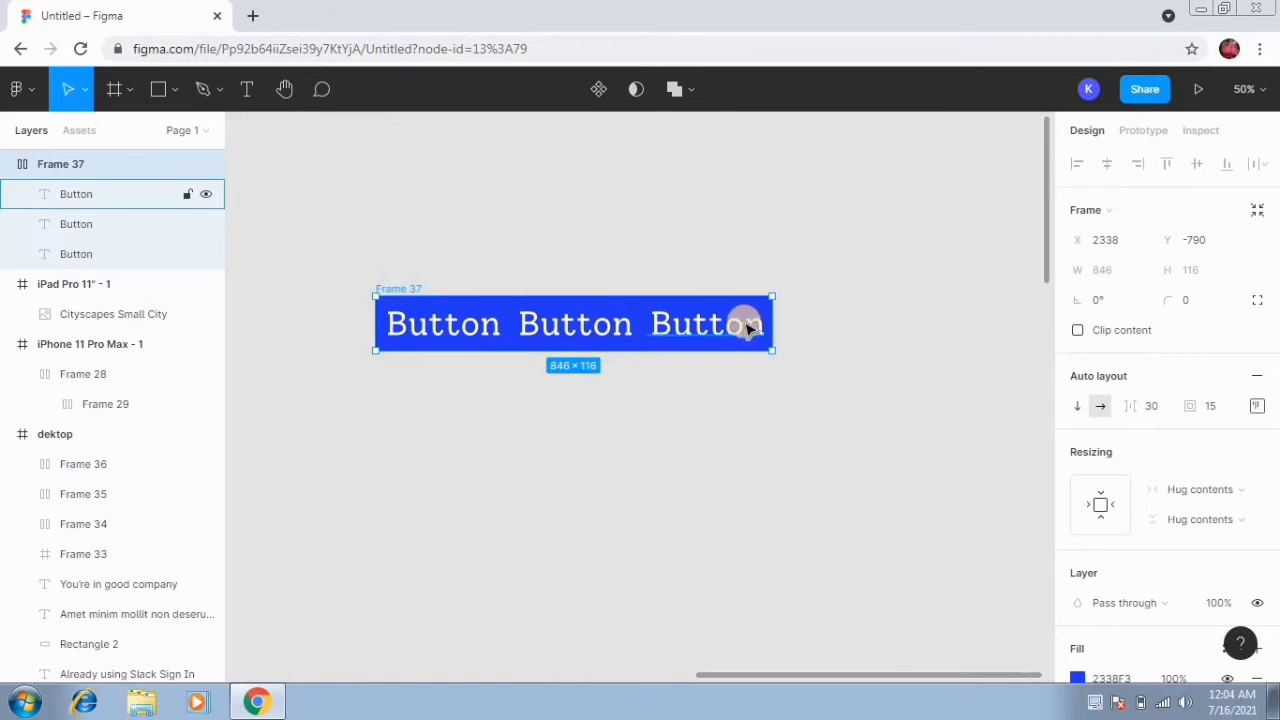
# Try the vertical auto layout direction on the blue frame and return it to horizontal.
pyautogui.click(1079, 406)
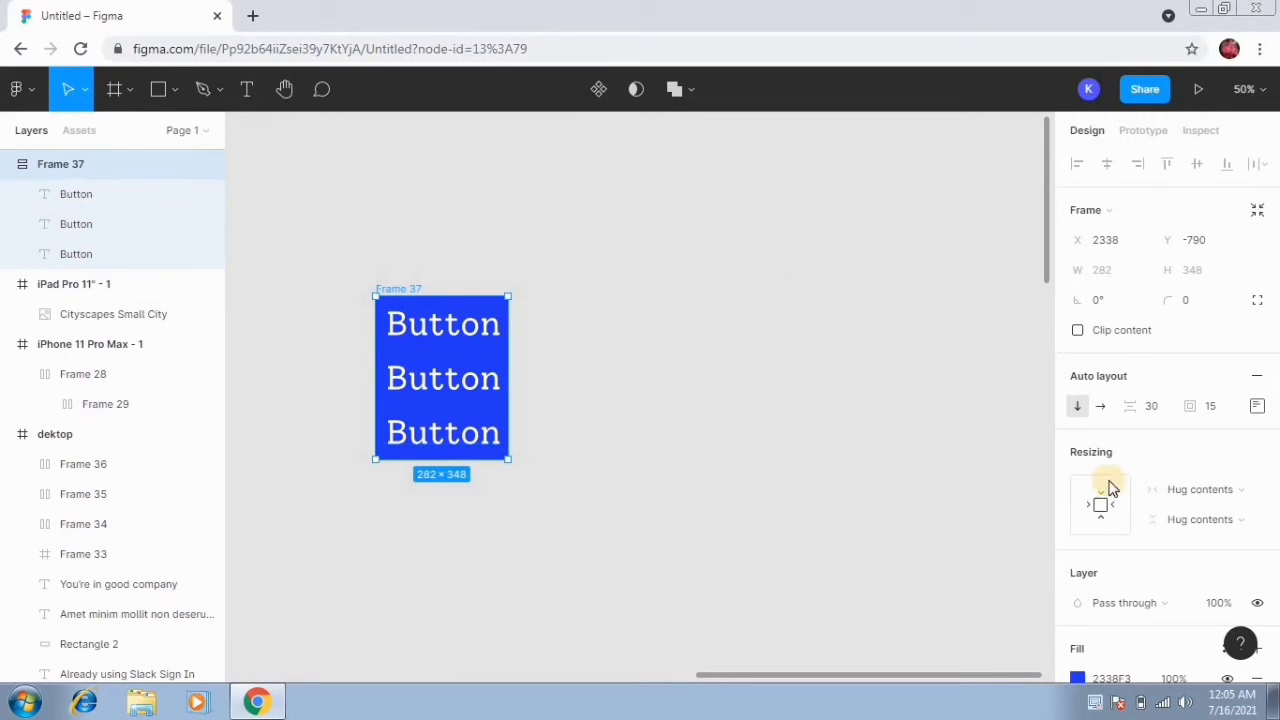
pyautogui.click(1100, 410)
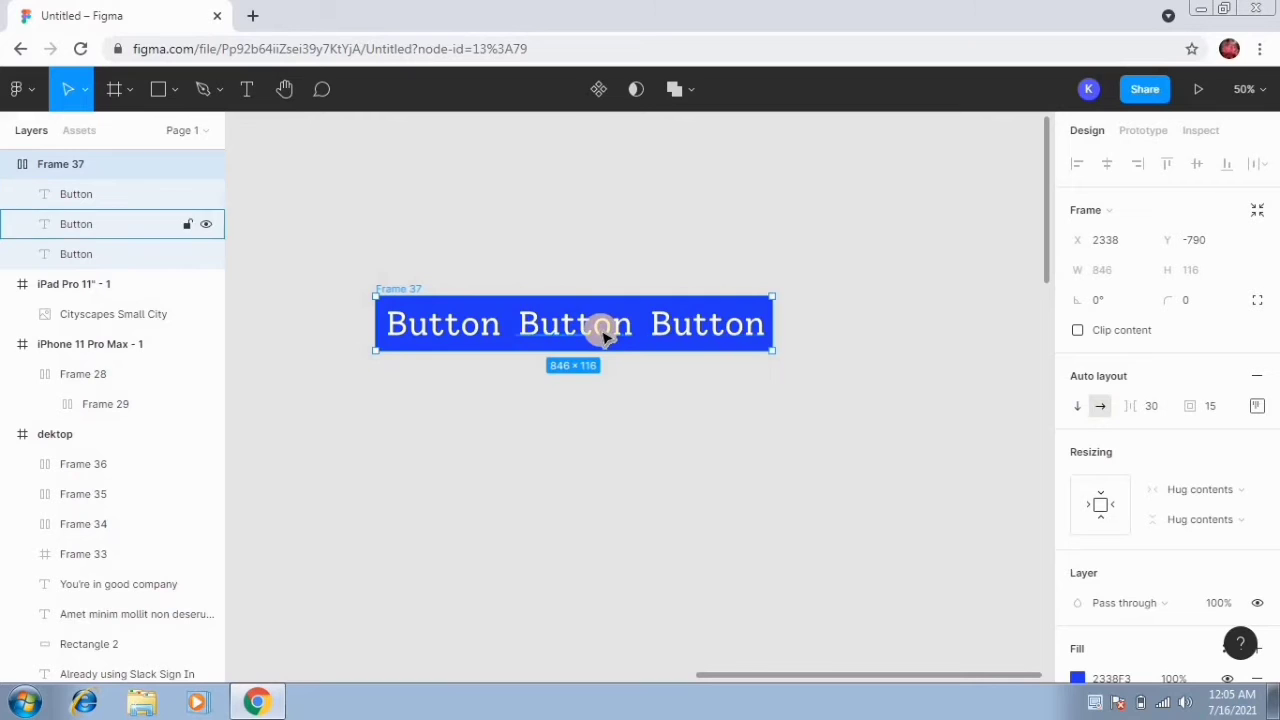
# Move the blue frame up and to the left on the canvas, and add the text "Kala Tutorials" below it.
pyautogui.moveTo(523, 306); pyautogui.dragTo(500, 225)
pyautogui.click(753, 342)
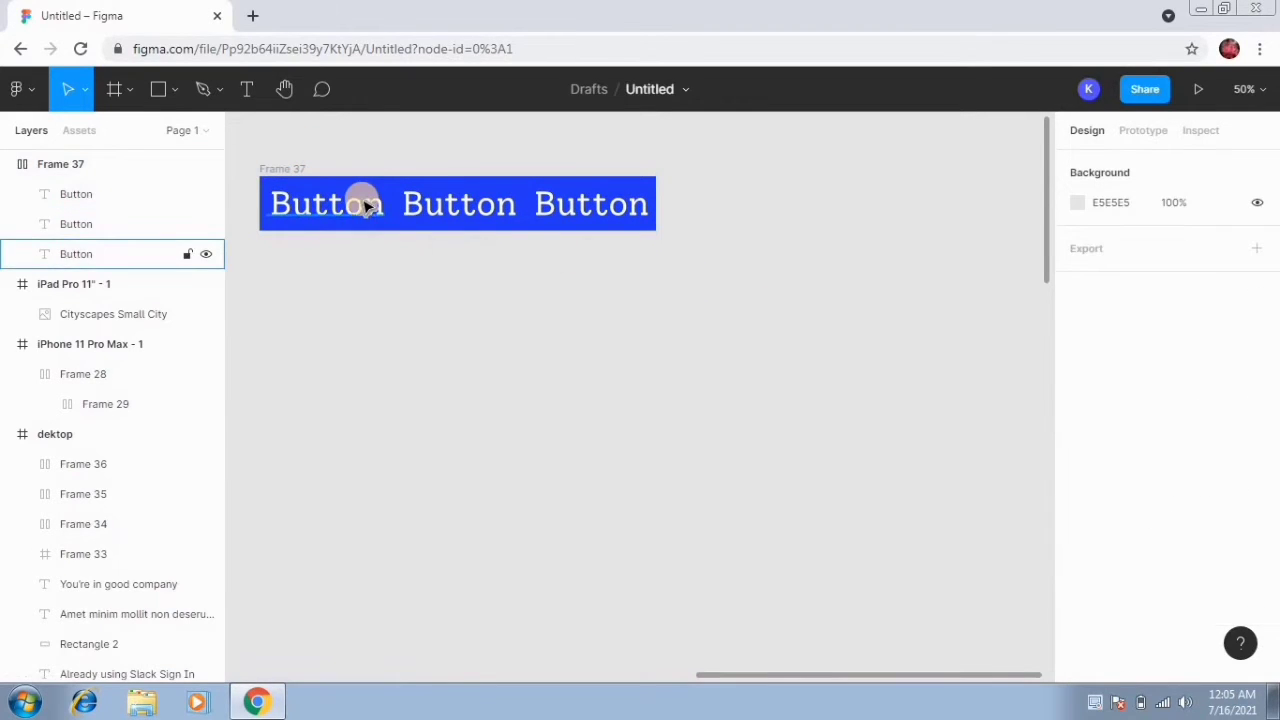
pyautogui.click(247, 89)
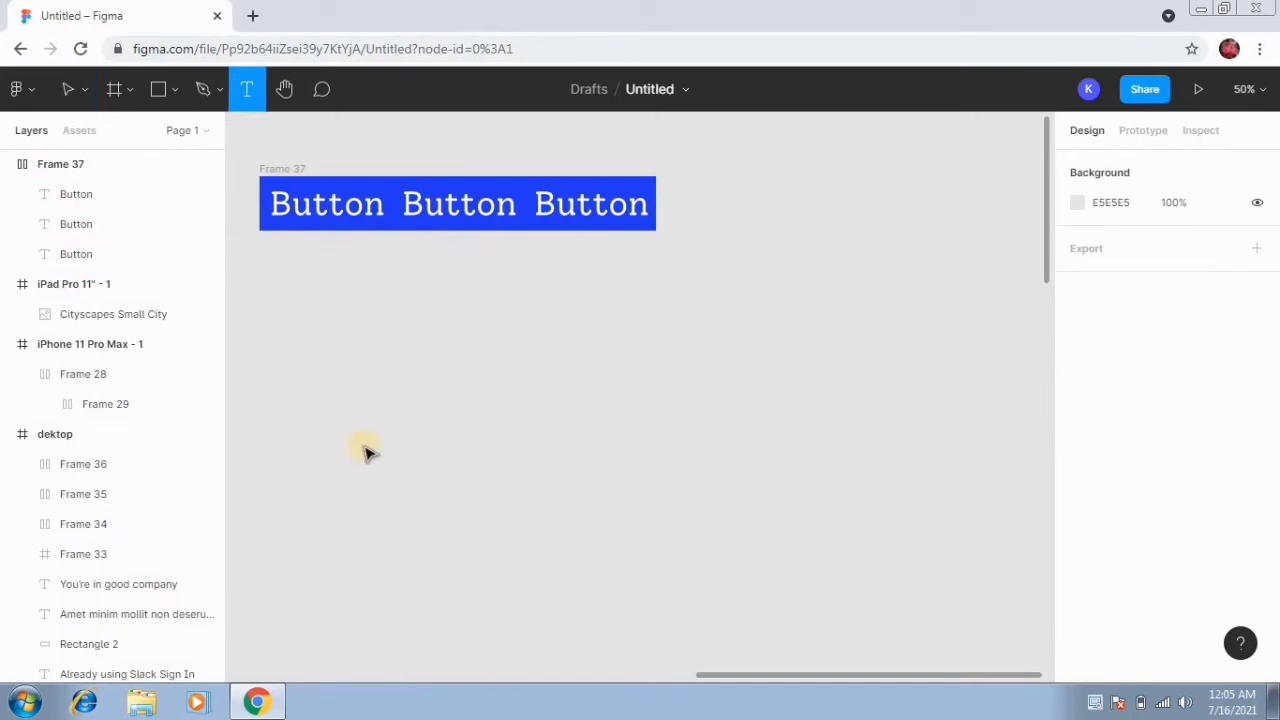
pyautogui.click(321, 346)
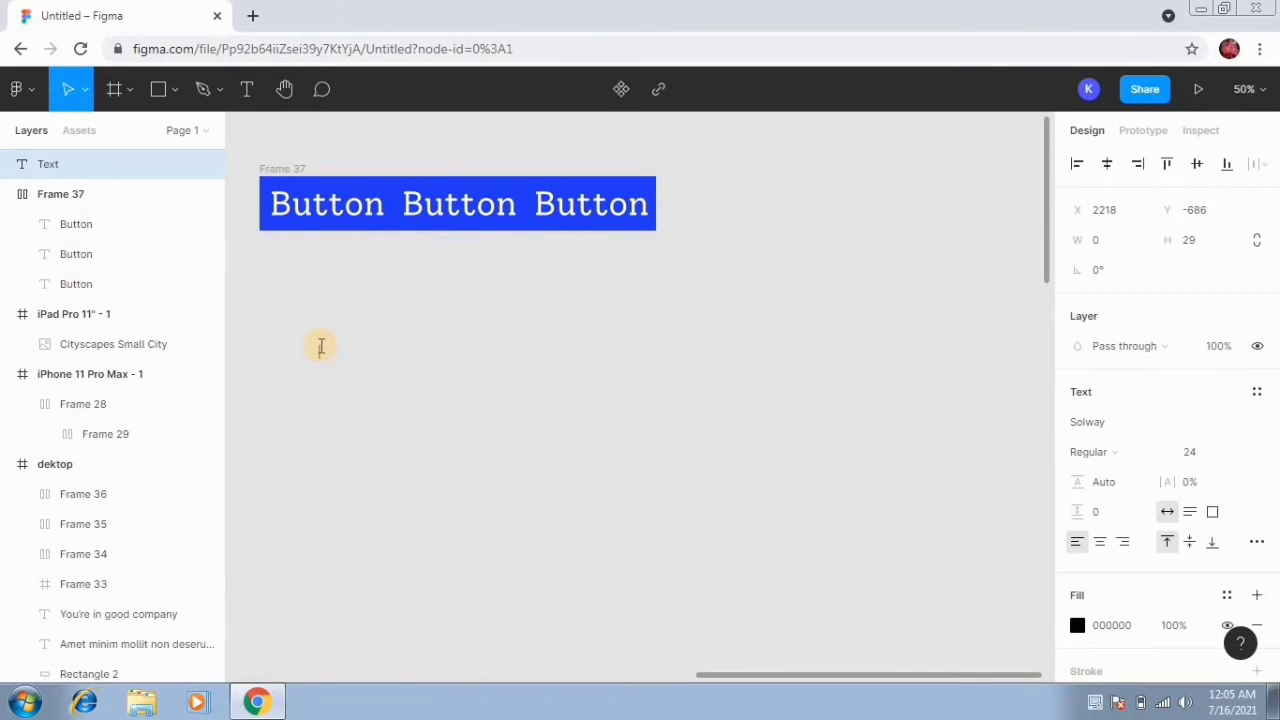
pyautogui.write('Kala Tutorials')
pyautogui.press('Escape')
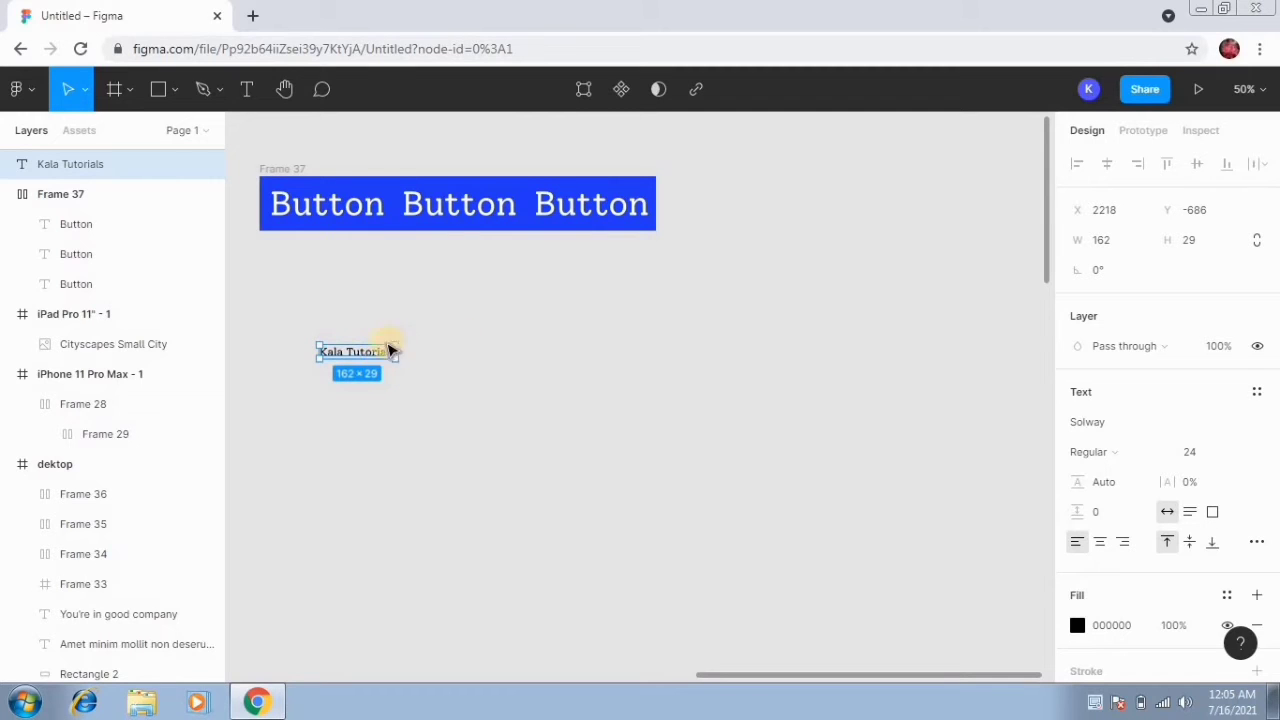
# Wrap the "Kala Tutorials" text in an auto layout frame and set its font size to 36.
pyautogui.hotkey('shift', 'a')
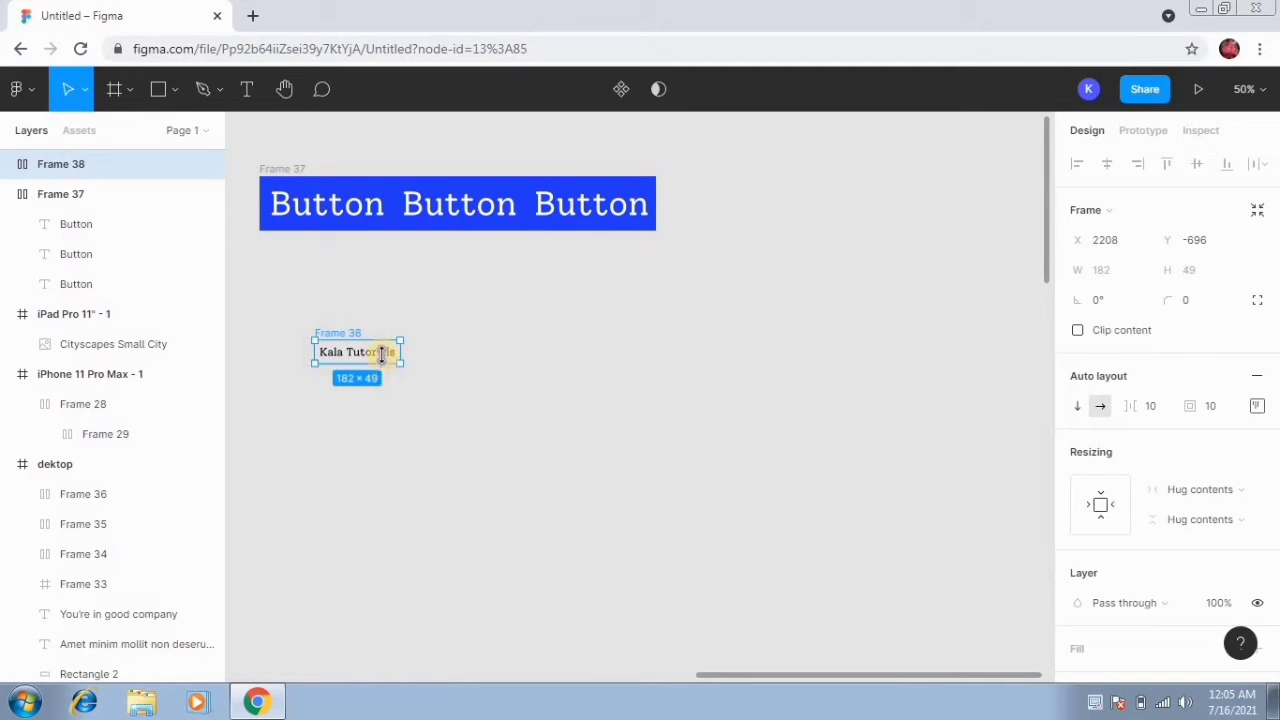
pyautogui.doubleClick(388, 356)
pyautogui.doubleClick(388, 356)
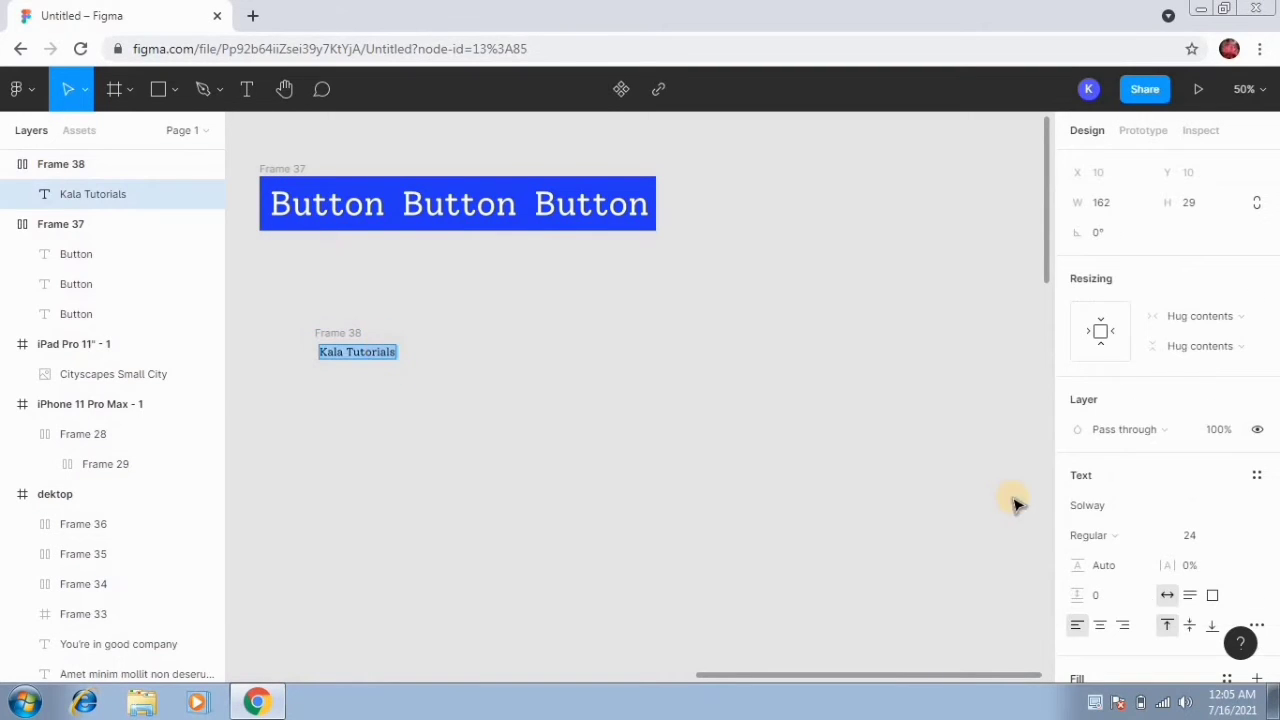
pyautogui.click(1241, 540)
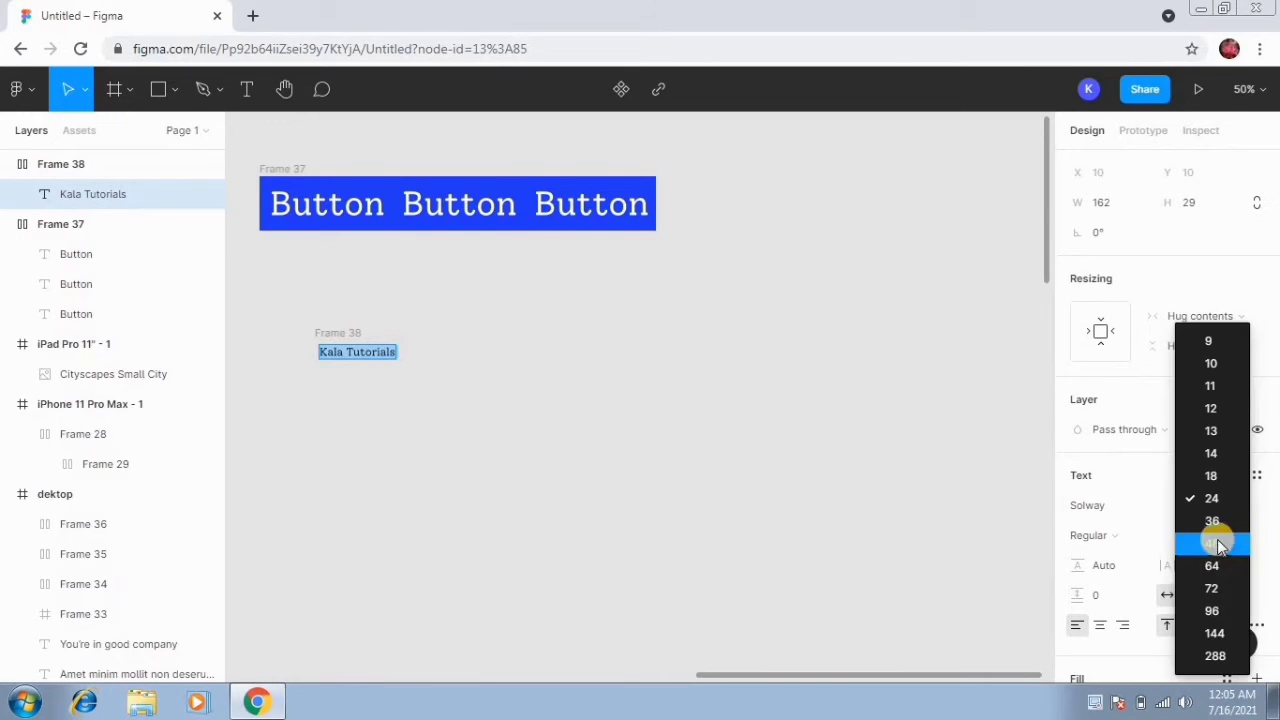
pyautogui.click(1215, 530)
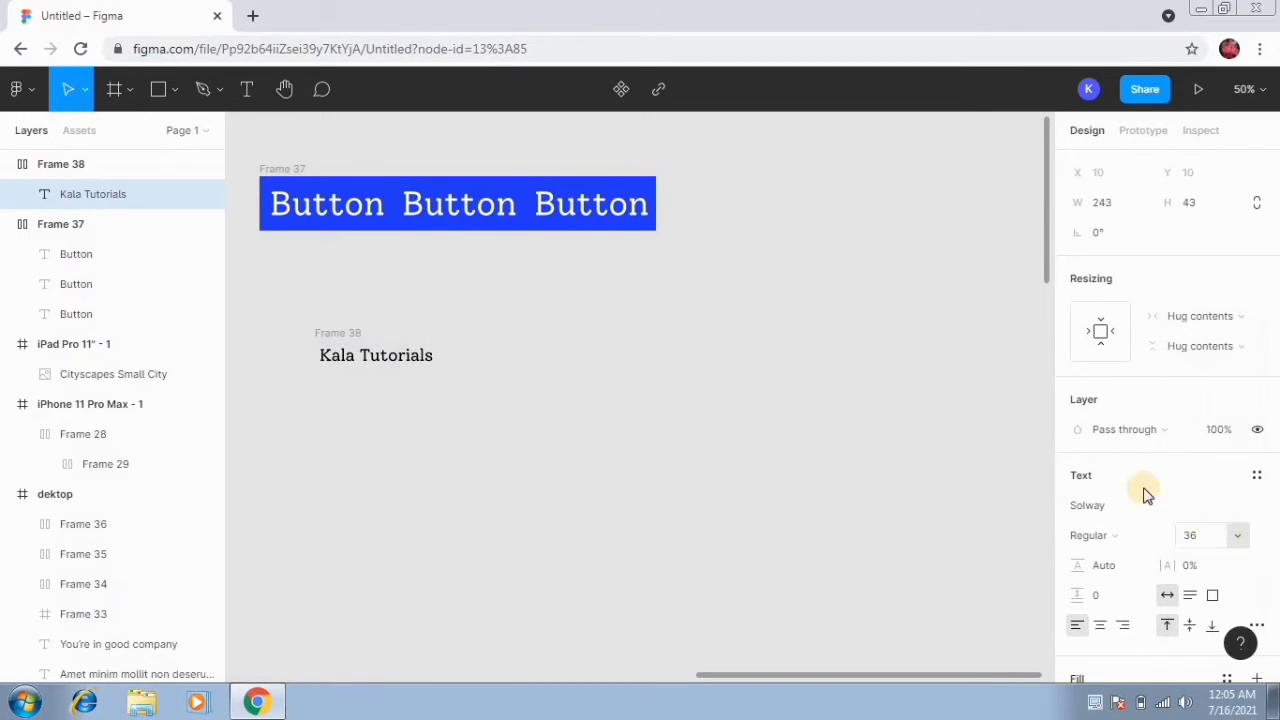
pyautogui.press('Escape')
pyautogui.click(521, 390)
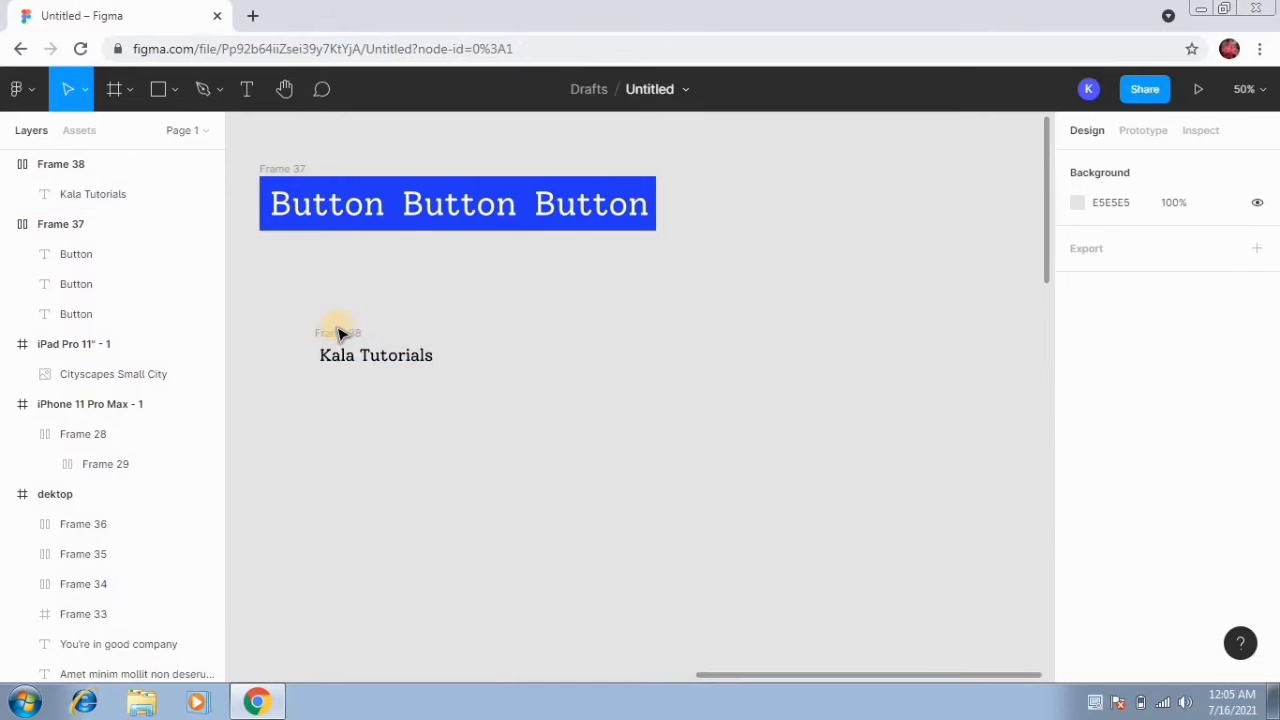
# Place three copies of the "Kala Tutorials" frame in a row to its right.
pyautogui.click(337, 334)
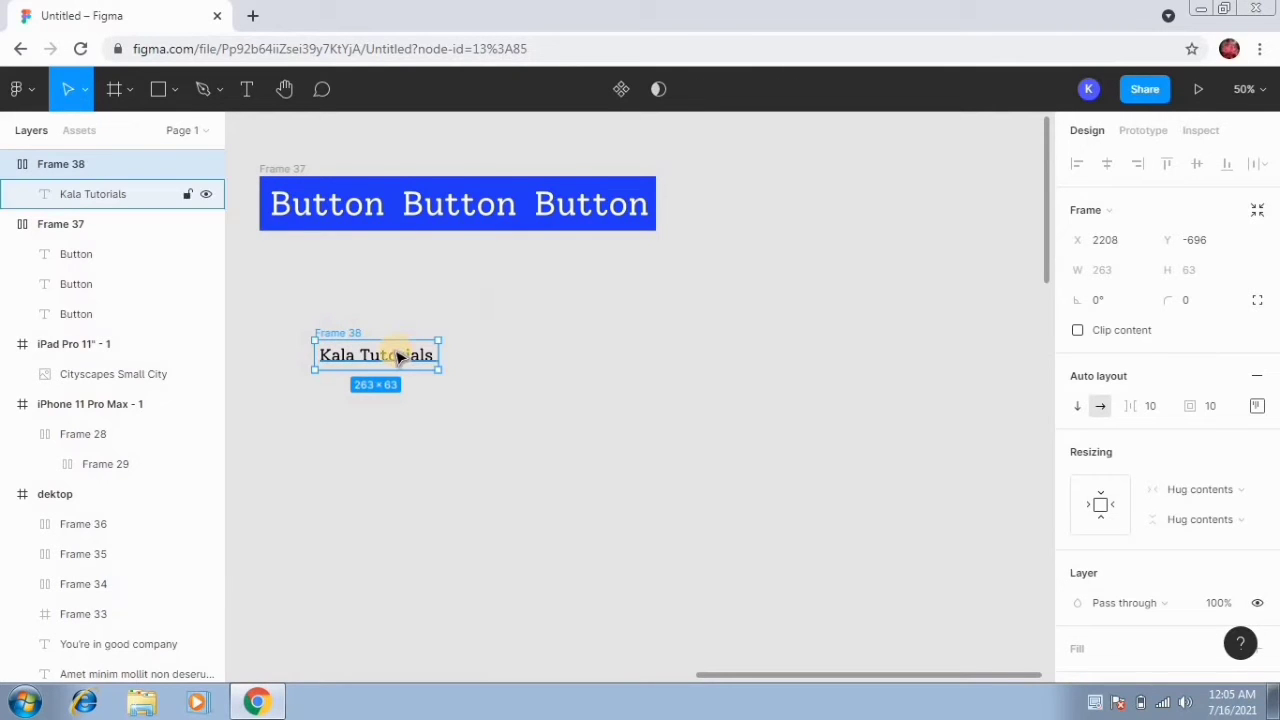
pyautogui.moveTo(398, 357); pyautogui.dragTo(935, 357)
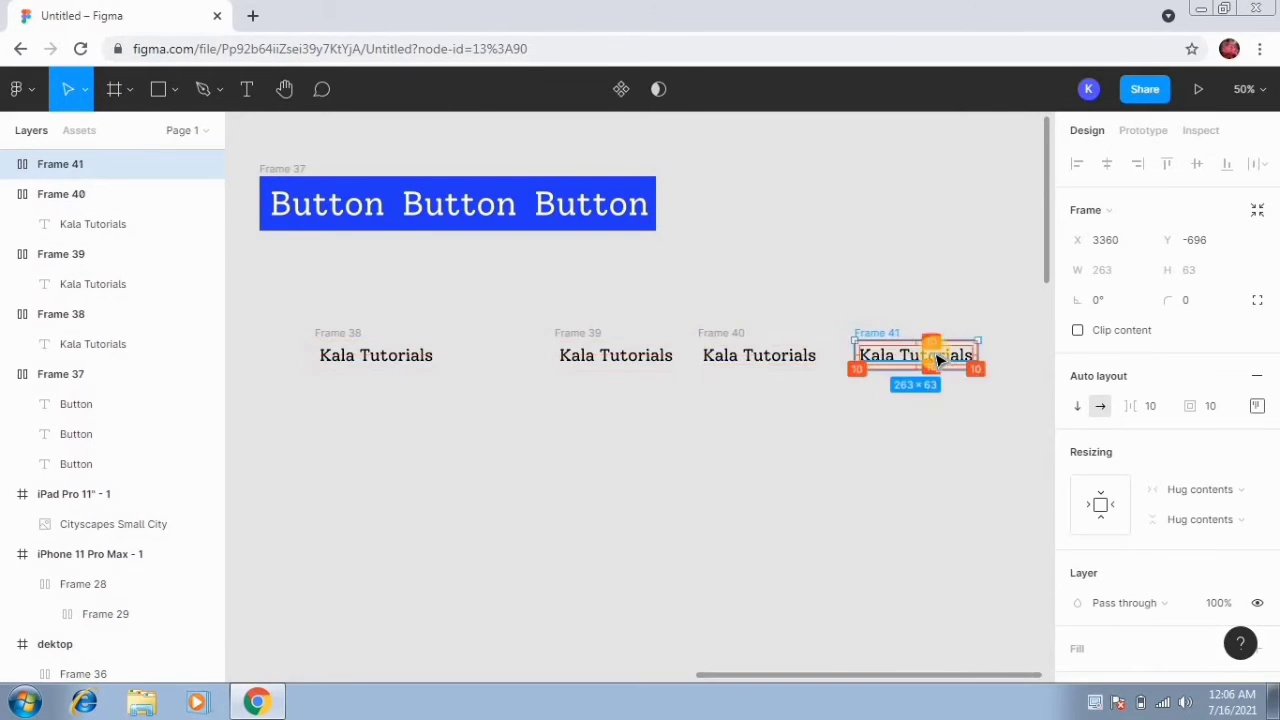
# Change the text of the rightmost copy to "About" and the middle copy to "Contact".
pyautogui.doubleClick(935, 357)
pyautogui.press('BackSpace')
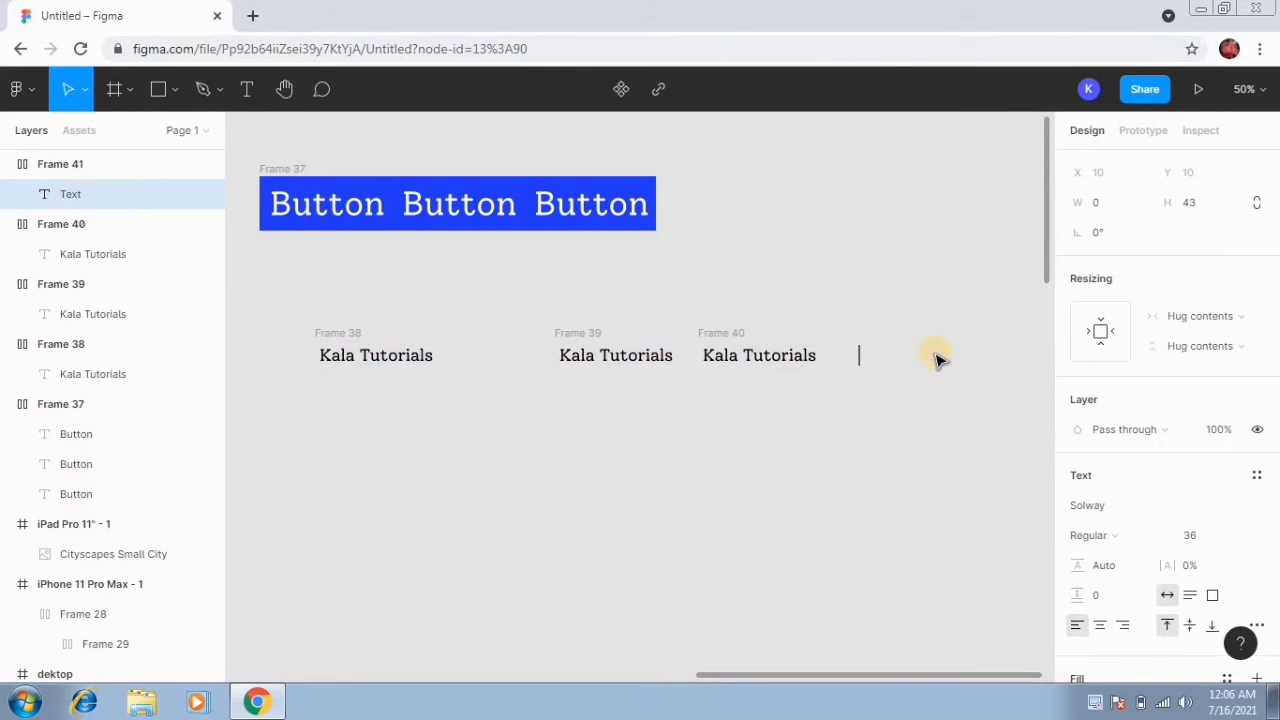
pyautogui.write('About')
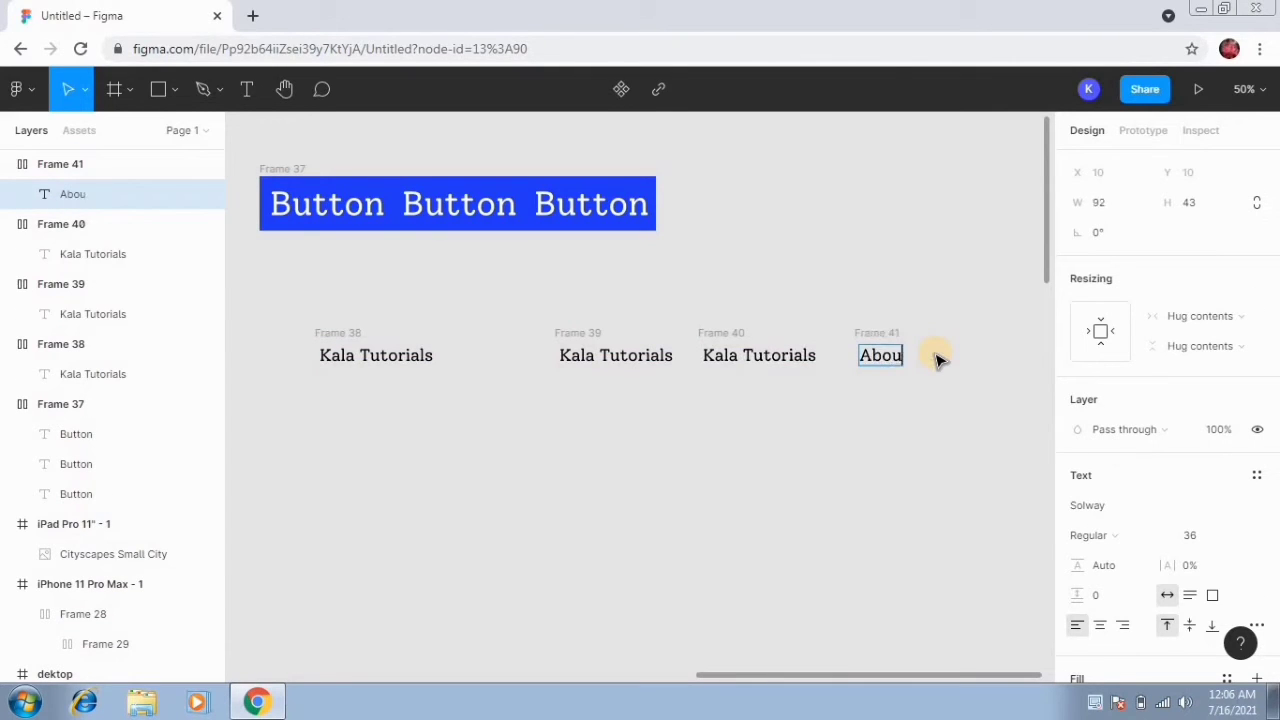
pyautogui.press('Escape')
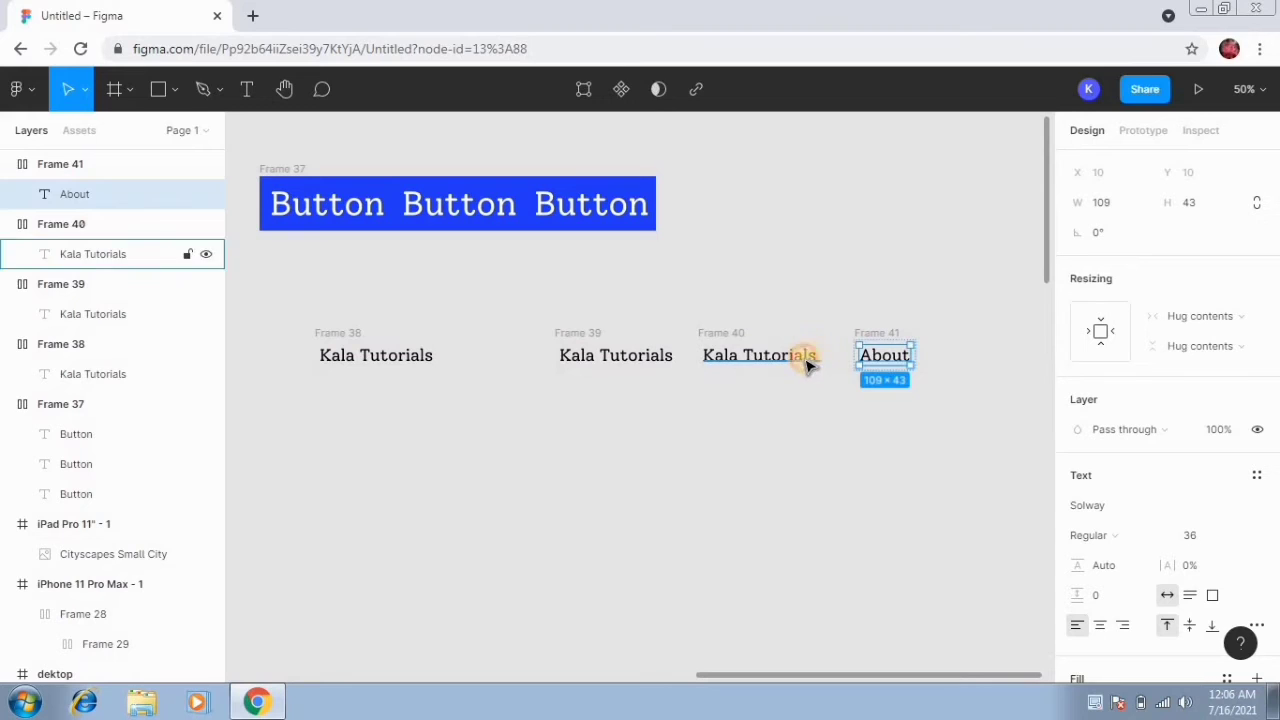
pyautogui.doubleClick(807, 362)
pyautogui.press('BackSpace')
pyautogui.write('Contact')
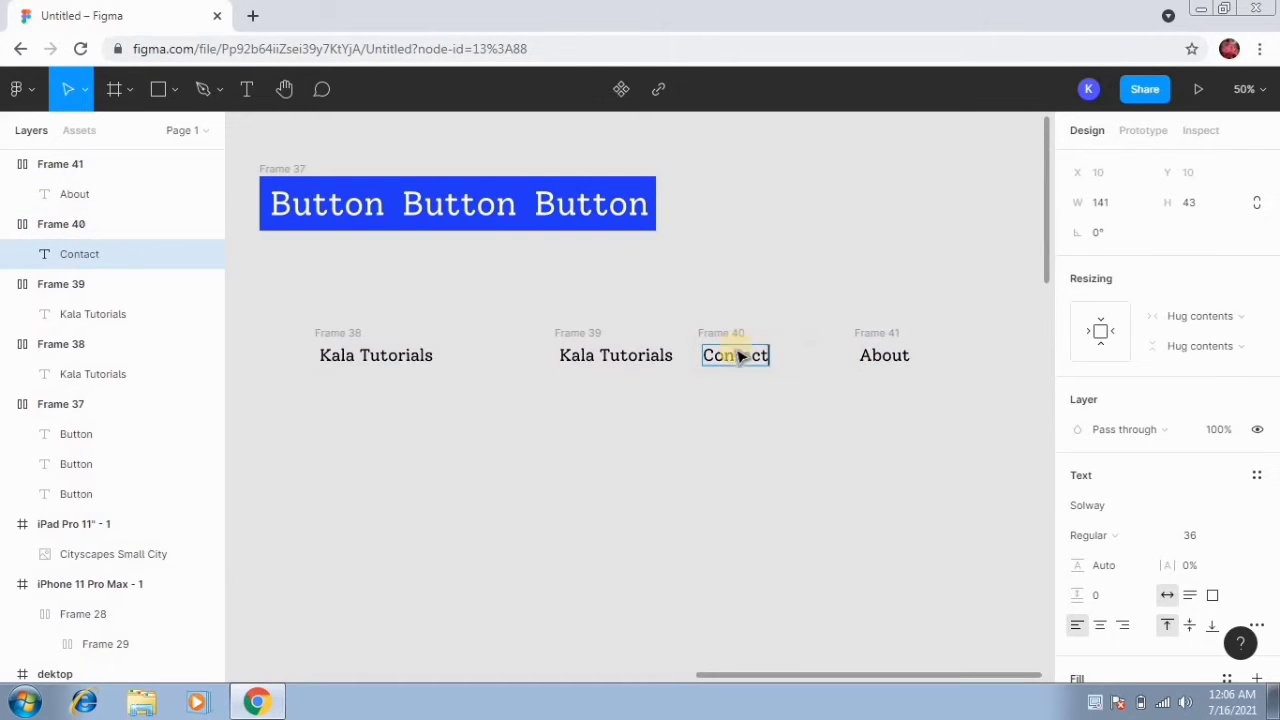
# Change the text of the first copy beside the original "Kala Tutorials" frame to "Home".
pyautogui.doubleClick(668, 360)
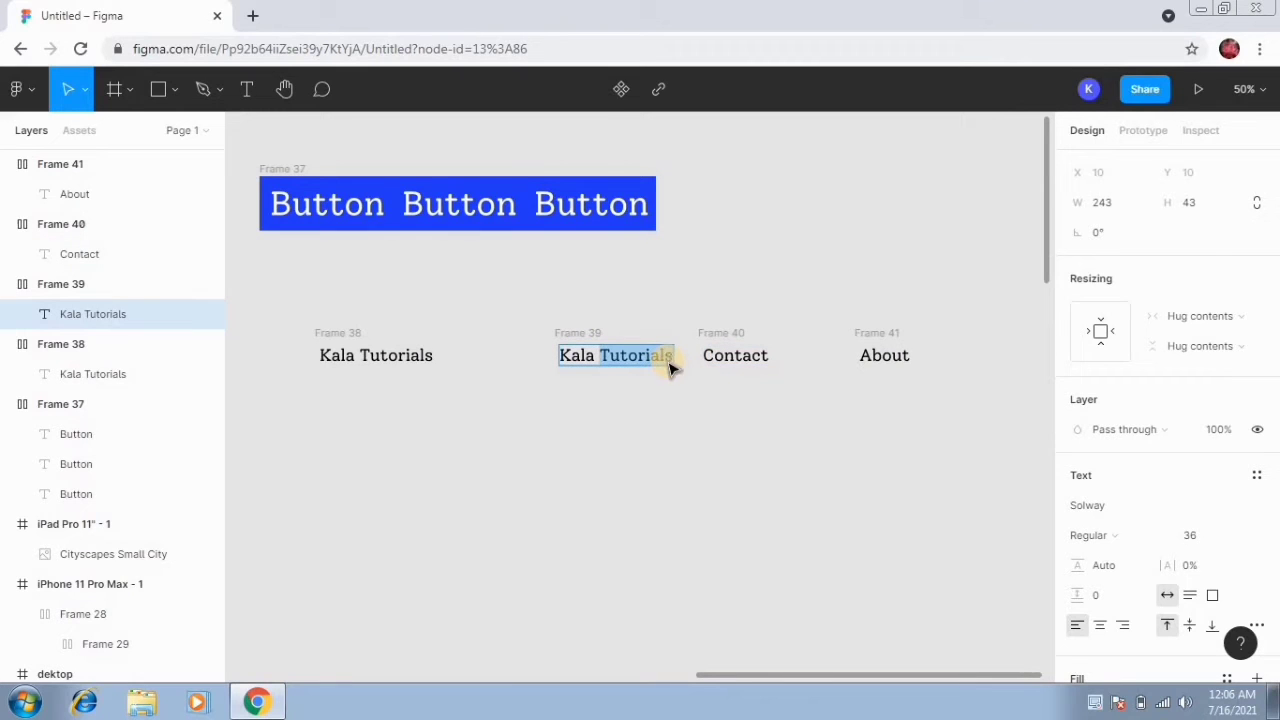
pyautogui.press('BackSpace')
pyautogui.press('BackSpace')
pyautogui.press('BackSpace')
pyautogui.press('BackSpace')
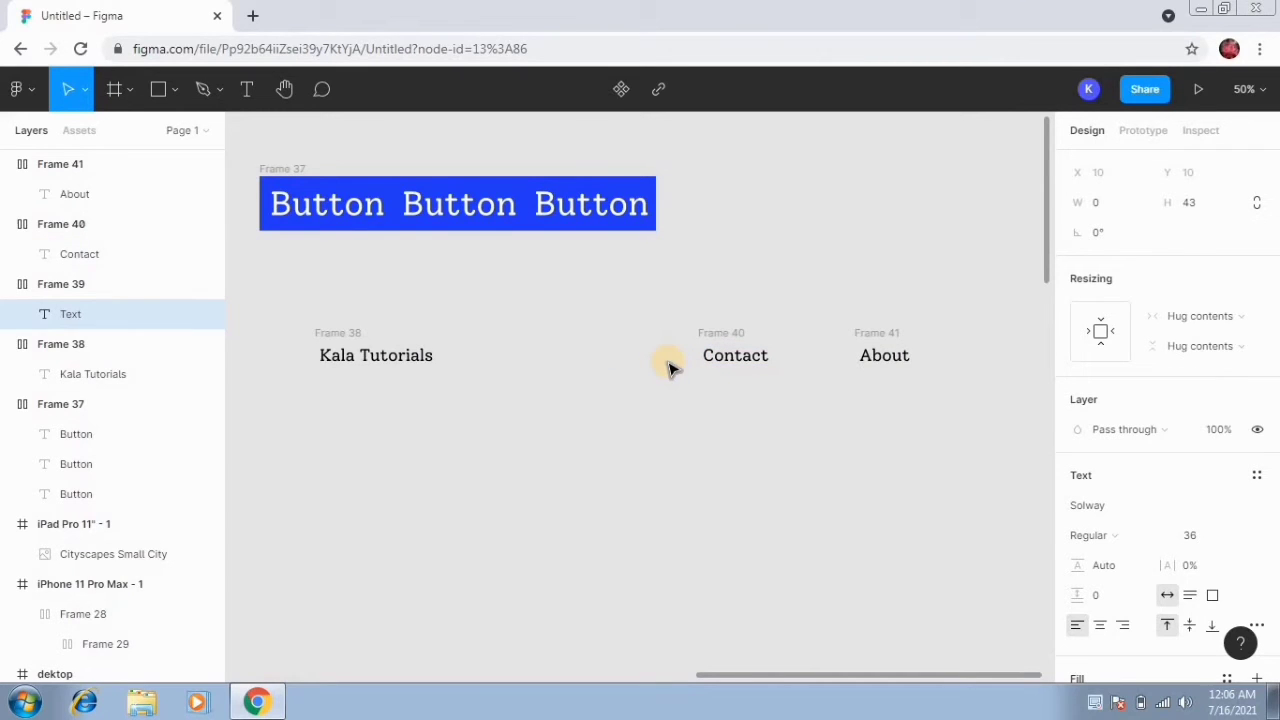
pyautogui.write('Home')
pyautogui.press('Escape')
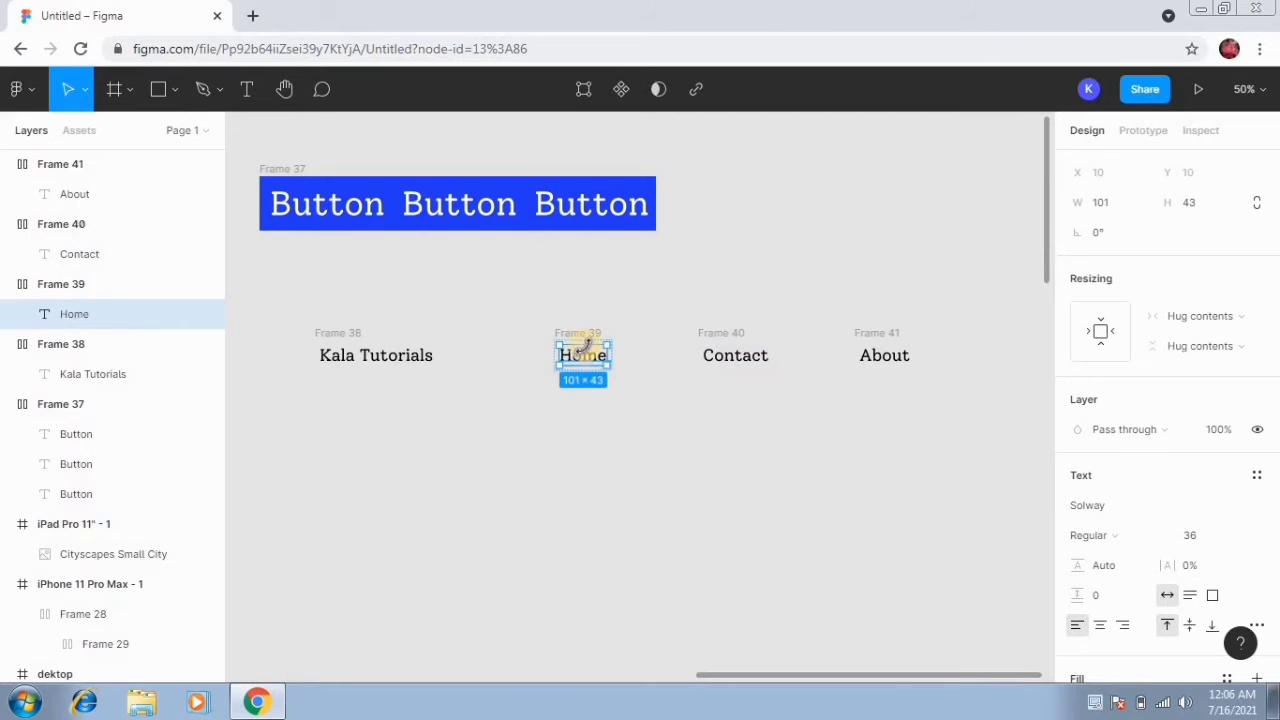
pyautogui.click(666, 417)
# Move the "Home" and "About" frames closer to "Contact", keeping all three in one row.
pyautogui.moveTo(583, 348); pyautogui.dragTo(635, 358)
pyautogui.moveTo(886, 345); pyautogui.dragTo(843, 350)
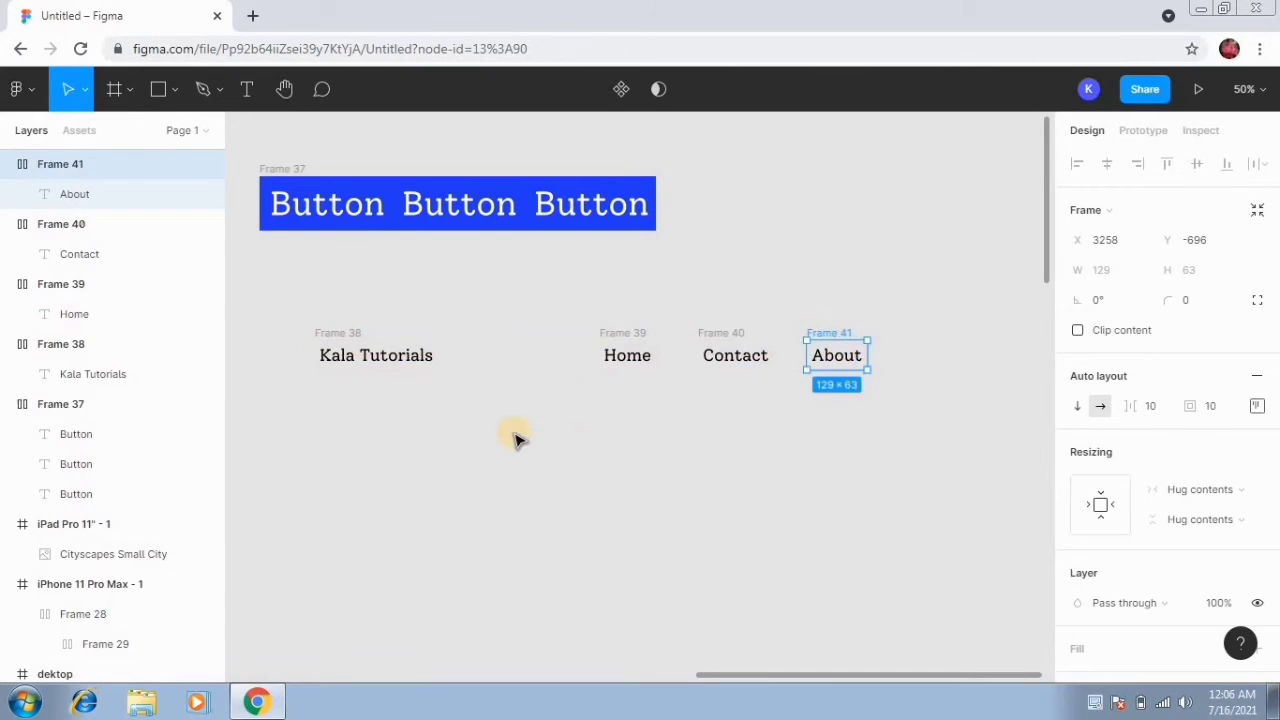
pyautogui.click(517, 437)
# Group the "Home", "Contact" and "About" frames into one horizontal auto layout frame.
pyautogui.click(352, 332)
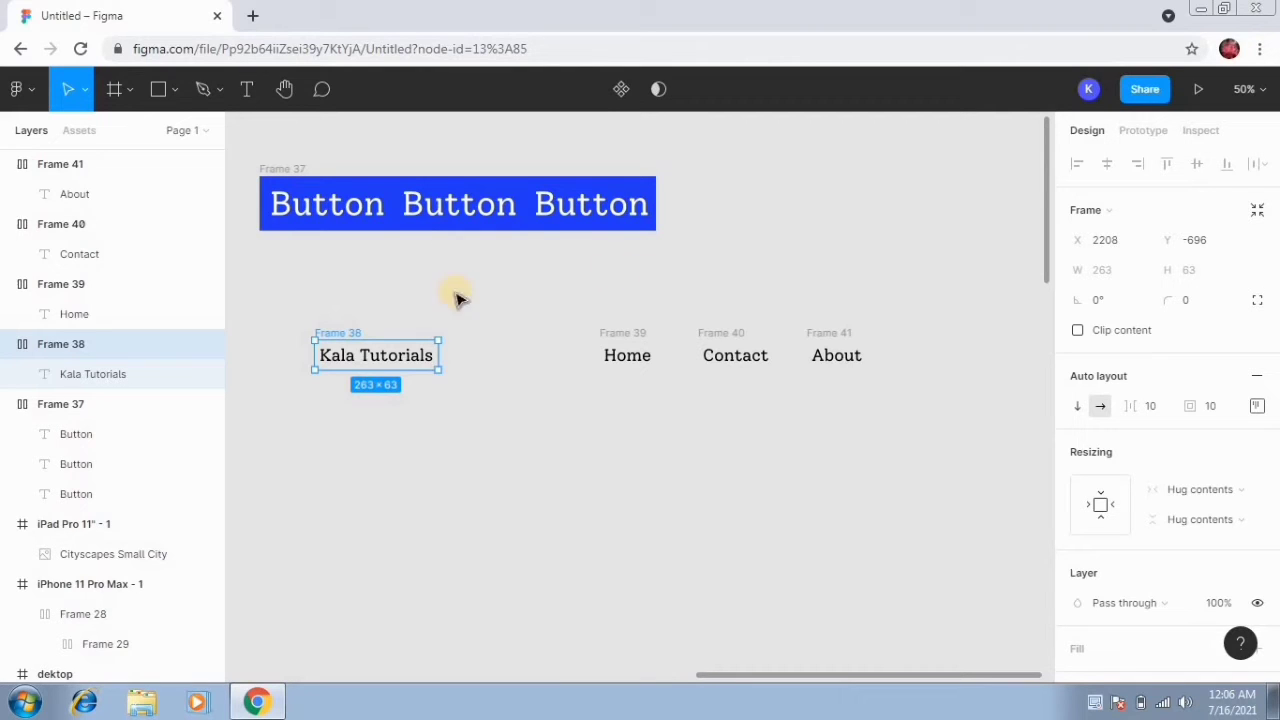
pyautogui.click(620, 339)
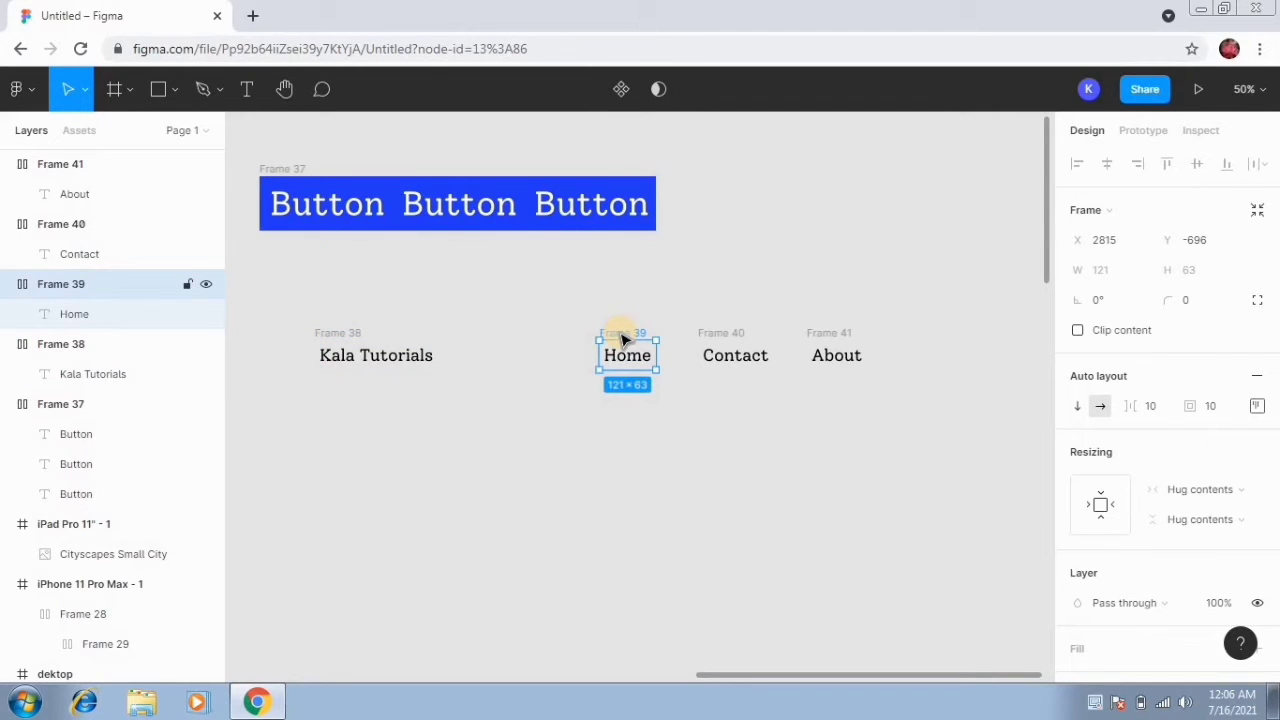
pyautogui.keyDown('shift'); pyautogui.click(745, 337); pyautogui.keyUp('shift')
pyautogui.keyDown('shift'); pyautogui.click(843, 337); pyautogui.keyUp('shift')
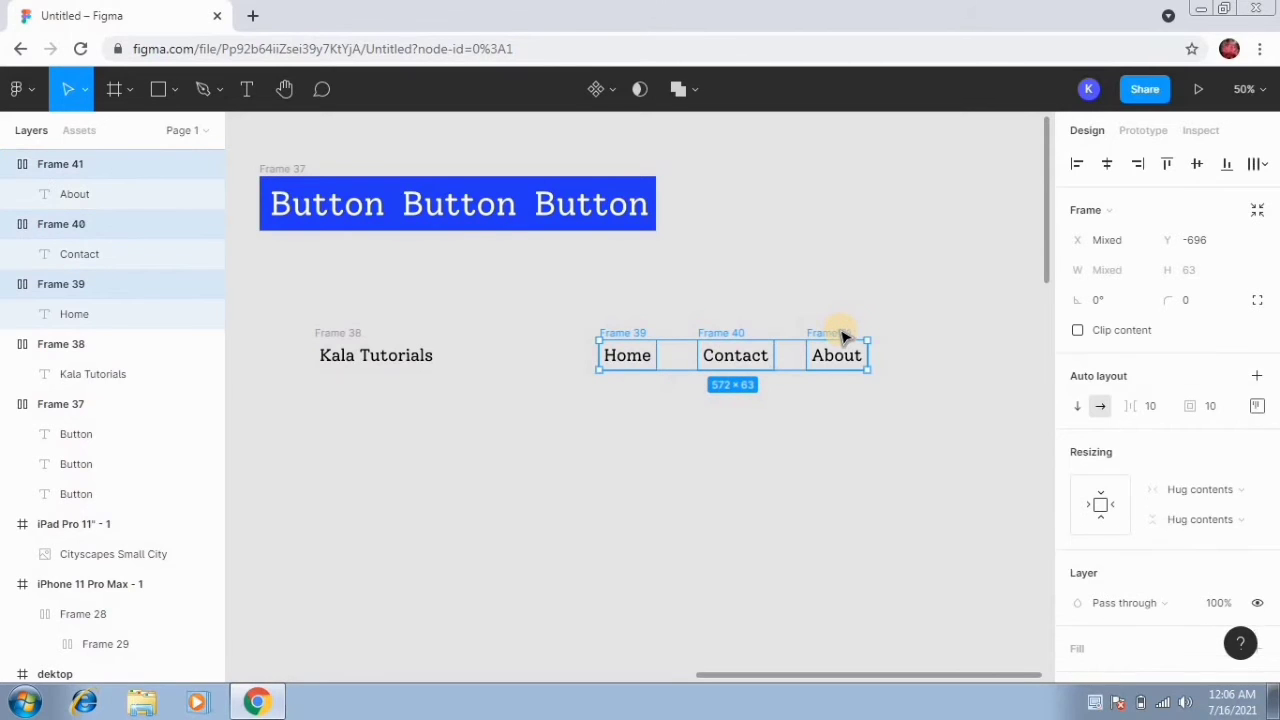
pyautogui.hotkey('shift', 'a')
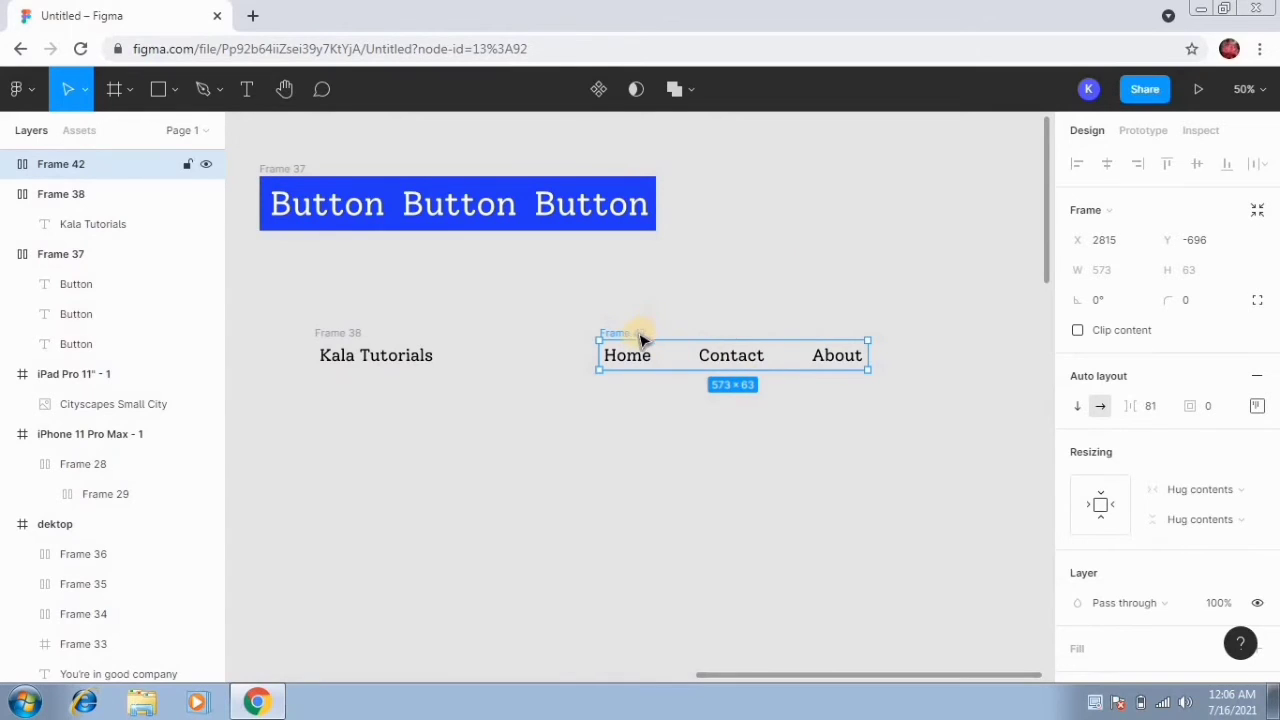
# Set the spacing between the items of the Home, Contact and About frame to 50.
pyautogui.click(1160, 408)
pyautogui.write('50')
pyautogui.press('Return')
pyautogui.click(606, 426)
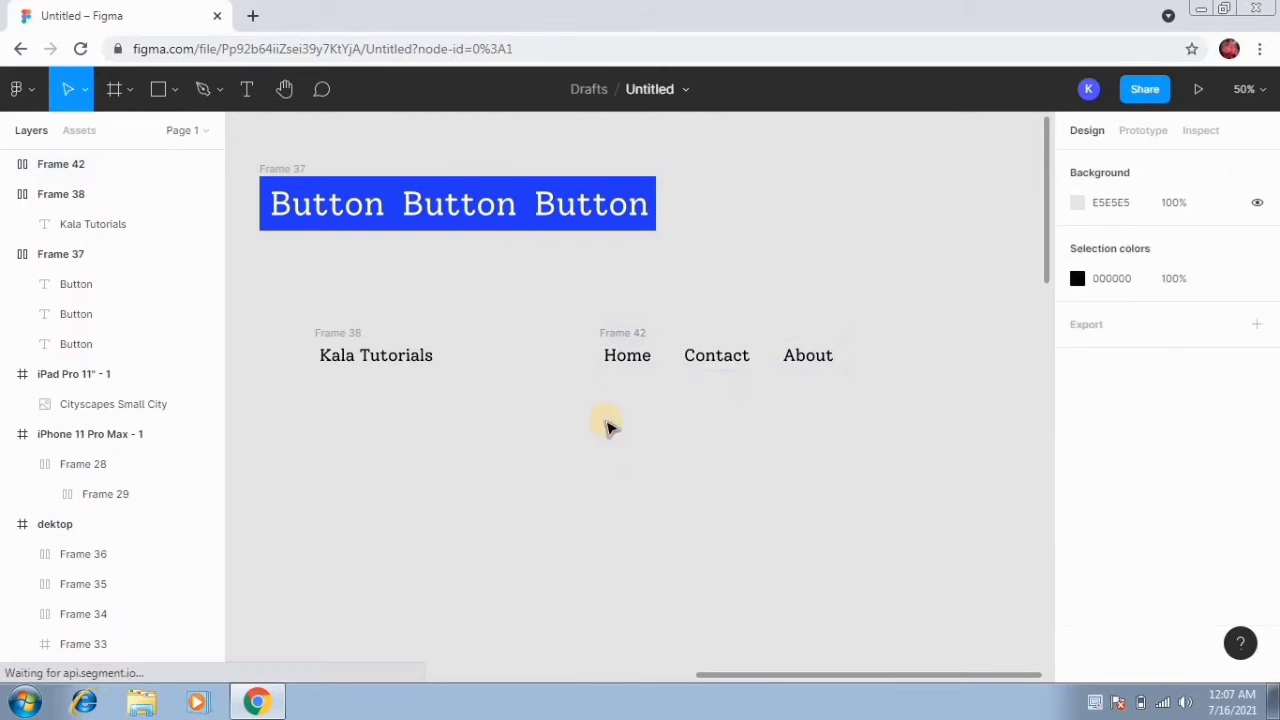
pyautogui.click(338, 338)
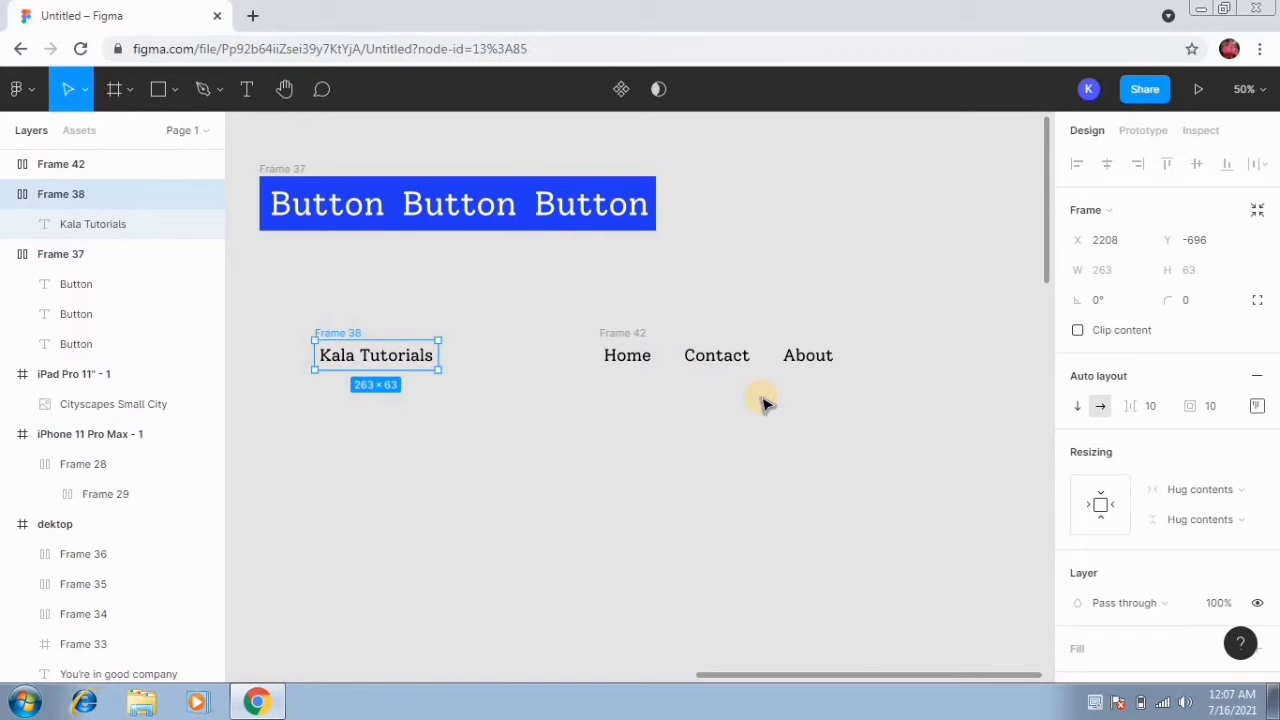
pyautogui.click(632, 333)
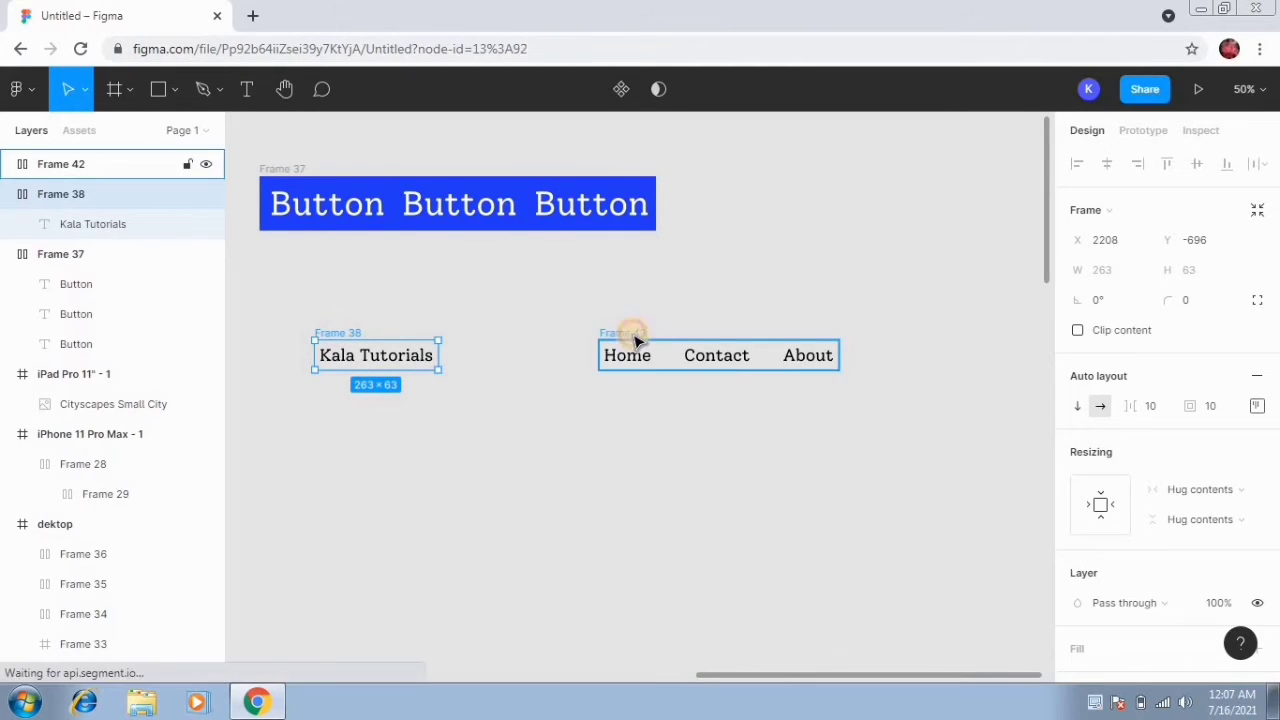
pyautogui.hotkey('shift', 'a')
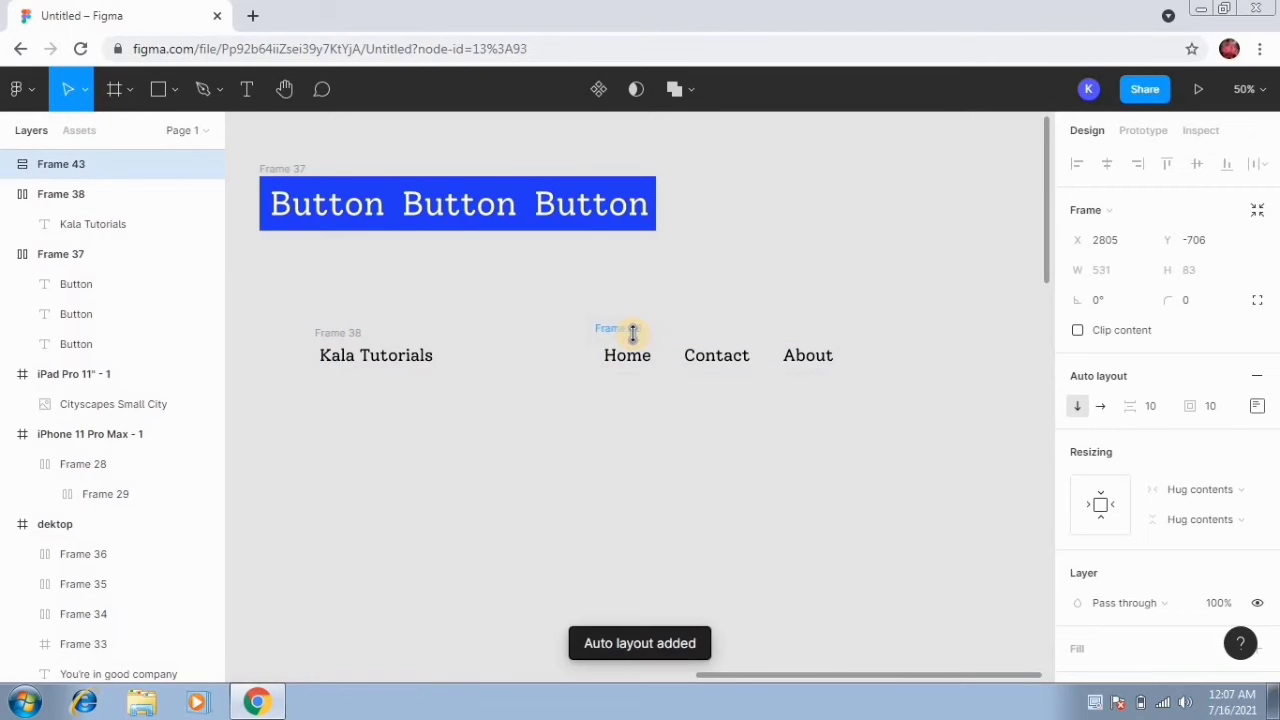
pyautogui.click(343, 333)
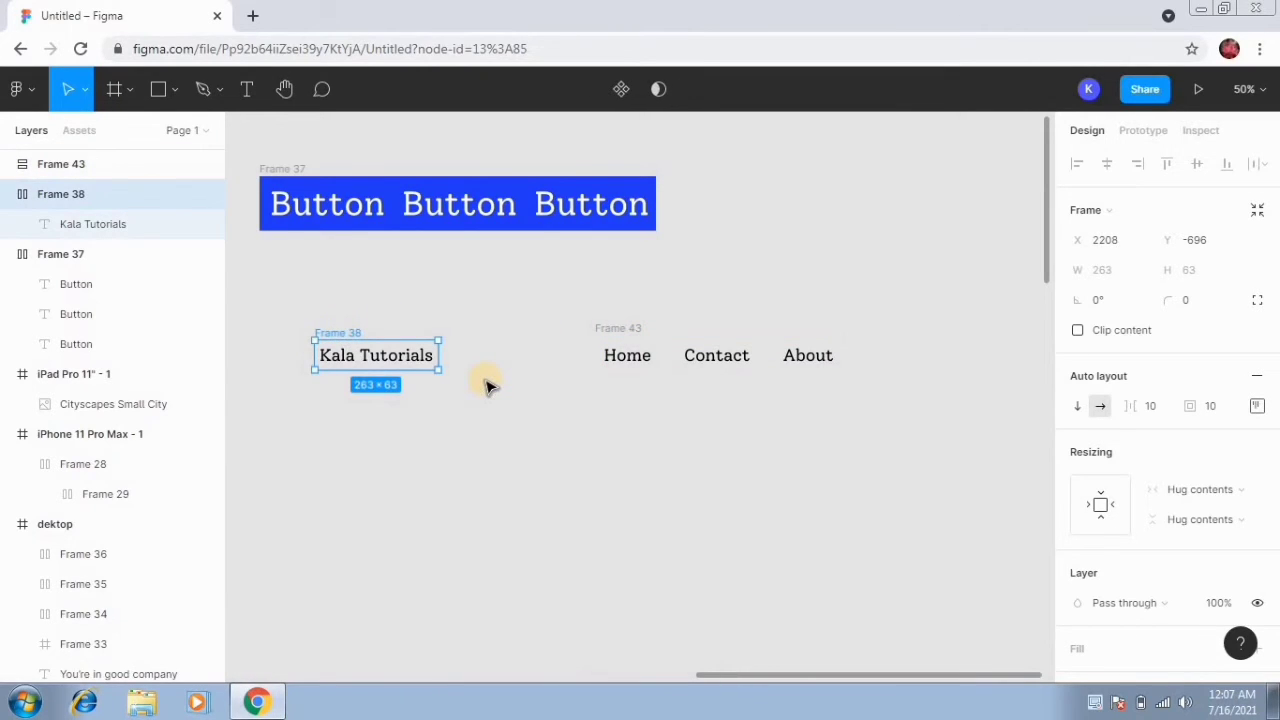
pyautogui.hotkey('shift', 'Tab')
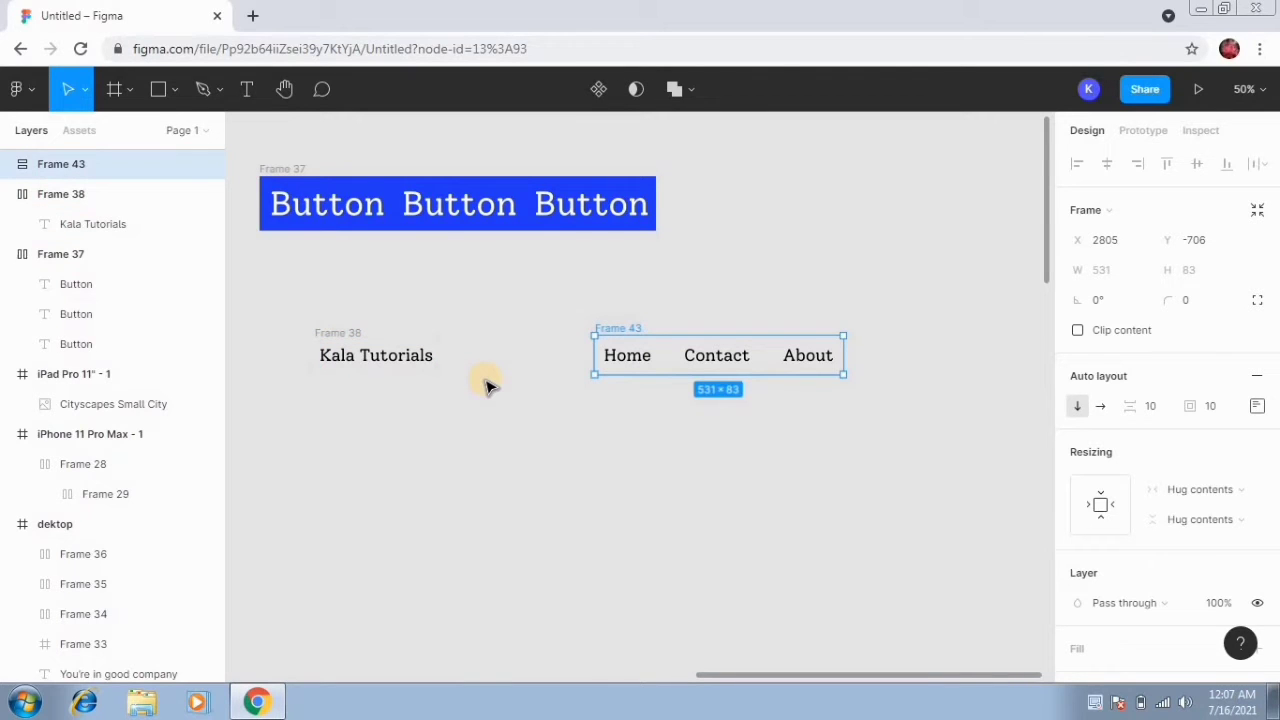
pyautogui.hotkey('ctrl', 'z')
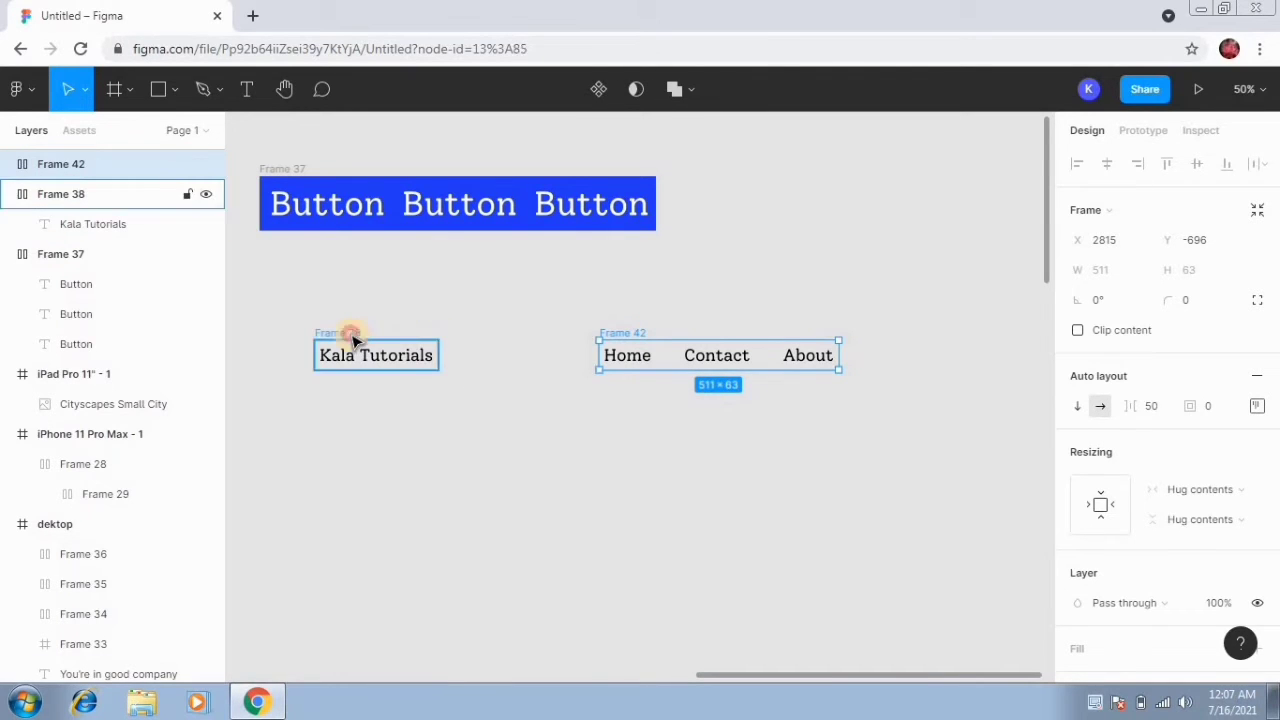
# Combine the "Kala Tutorials" frame and the Home, Contact and About frame into one horizontal auto layout frame.
pyautogui.click(348, 334)
pyautogui.keyDown('shift'); pyautogui.click(600, 338); pyautogui.keyUp('shift')
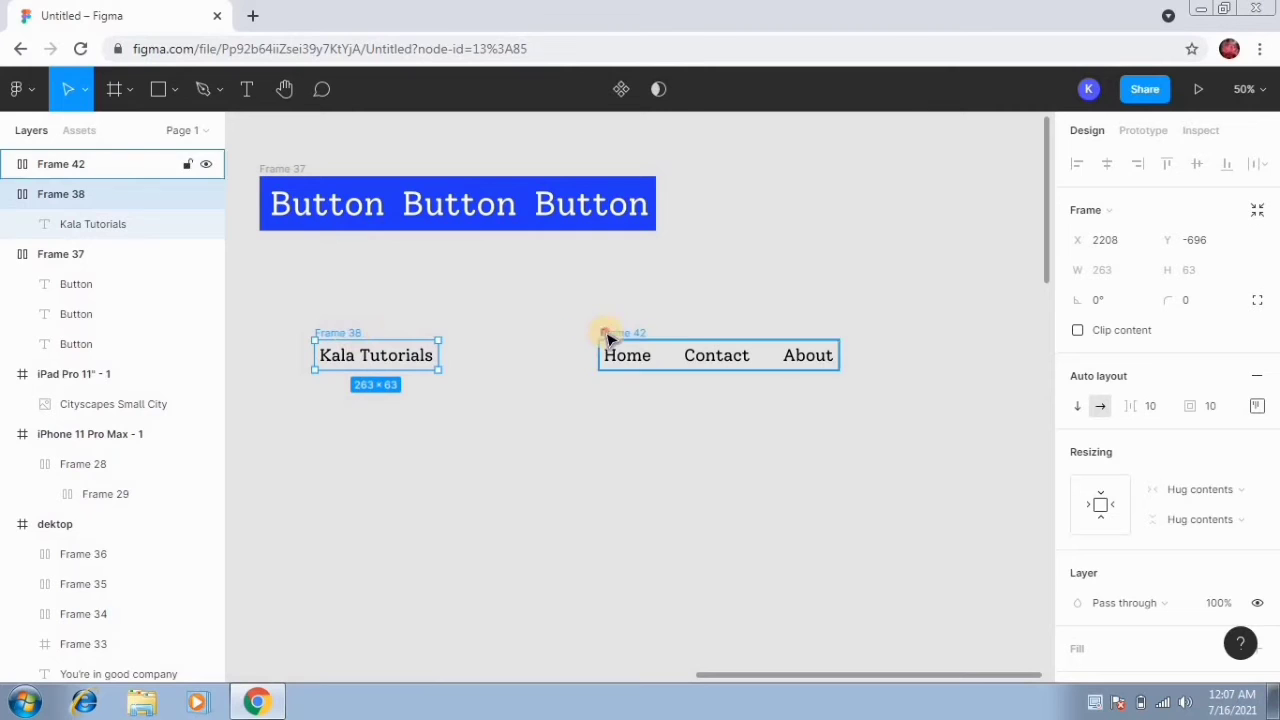
pyautogui.hotkey('shift', 'a')
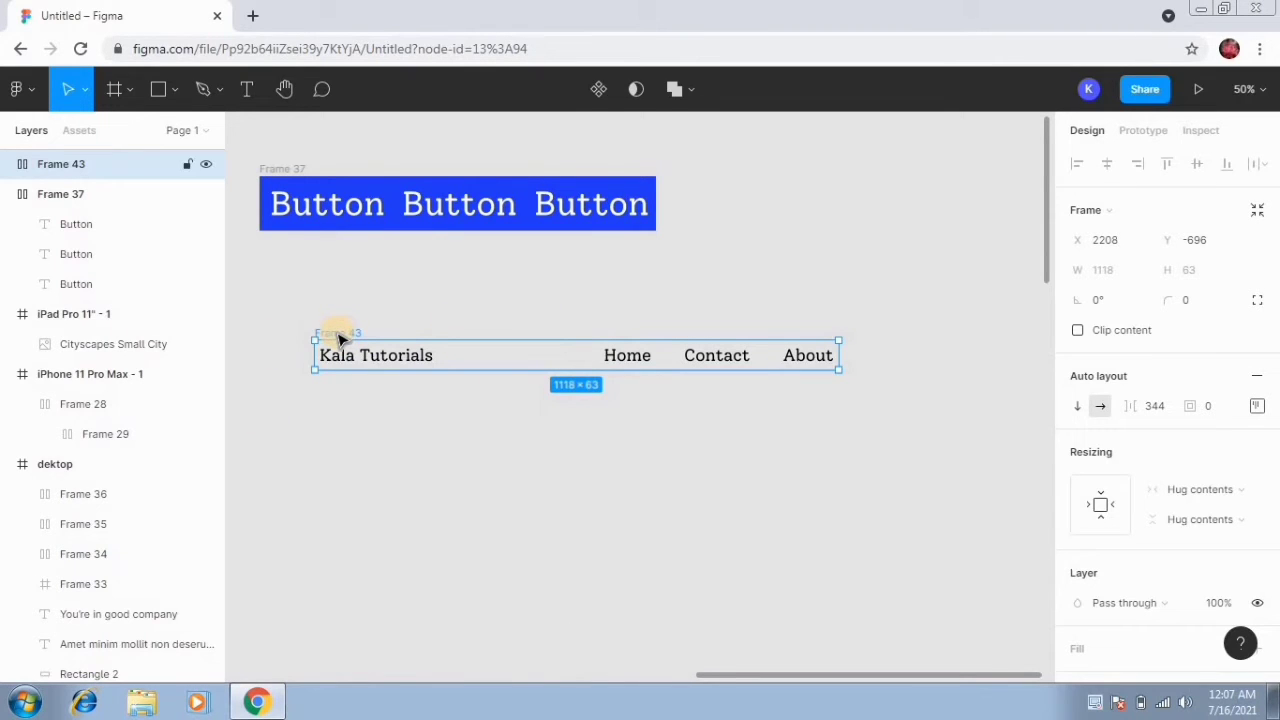
# Add a solid near-white FFFCFC fill to the navigation bar frame.
pyautogui.scroll(-3, 1272, 473)
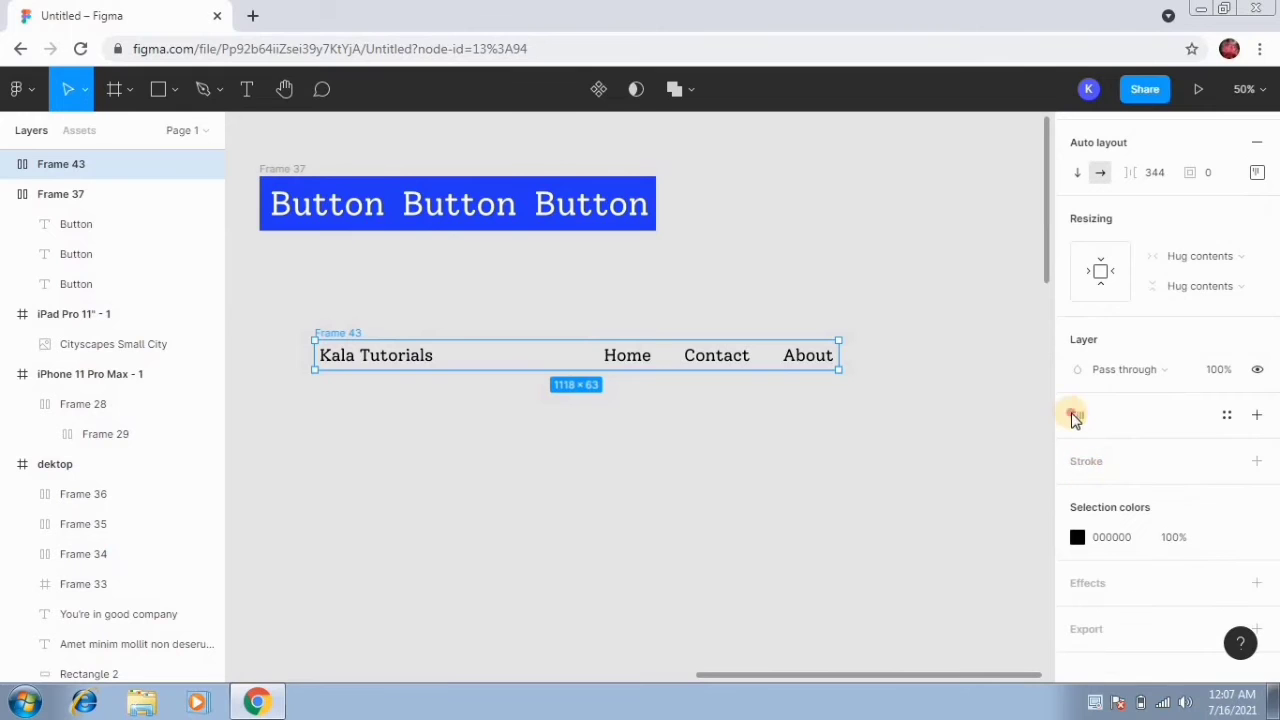
pyautogui.click(1072, 414)
pyautogui.click(1077, 445)
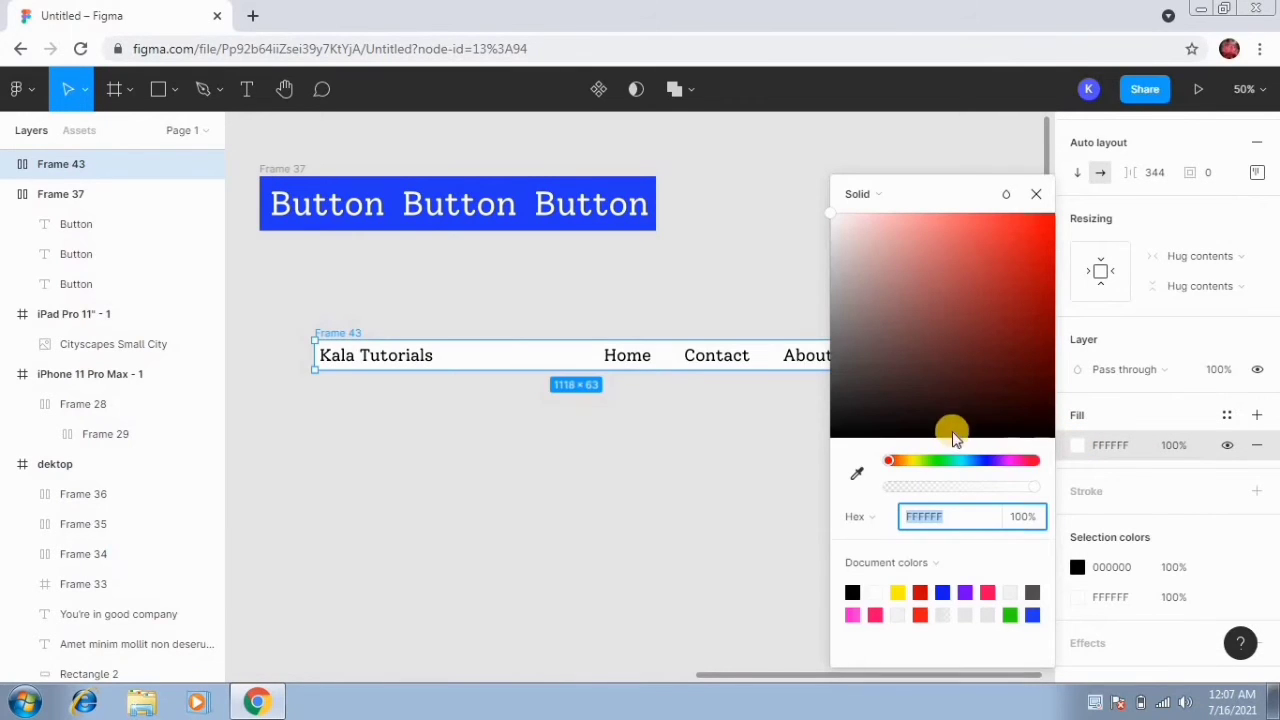
pyautogui.click(831, 238)
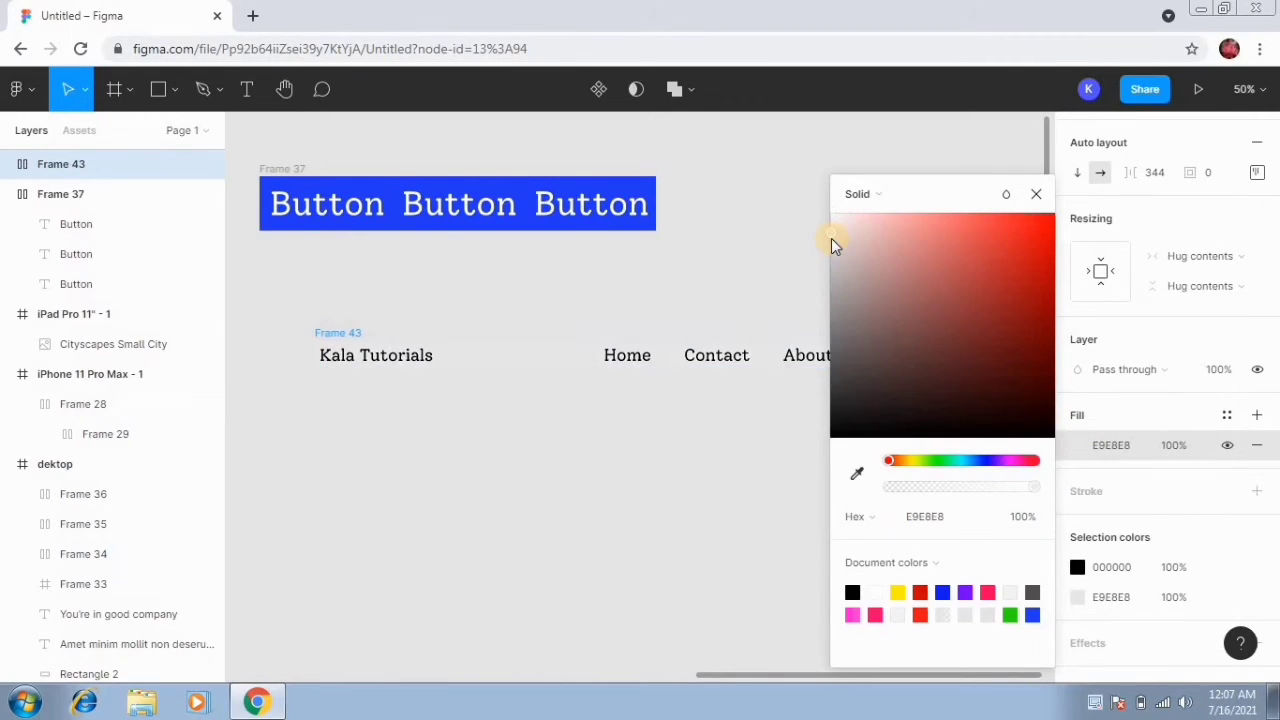
pyautogui.moveTo(833, 262)
pyautogui.mouseDown()
pyautogui.moveTo(833, 273)
pyautogui.moveTo(840, 205)
pyautogui.mouseUp()
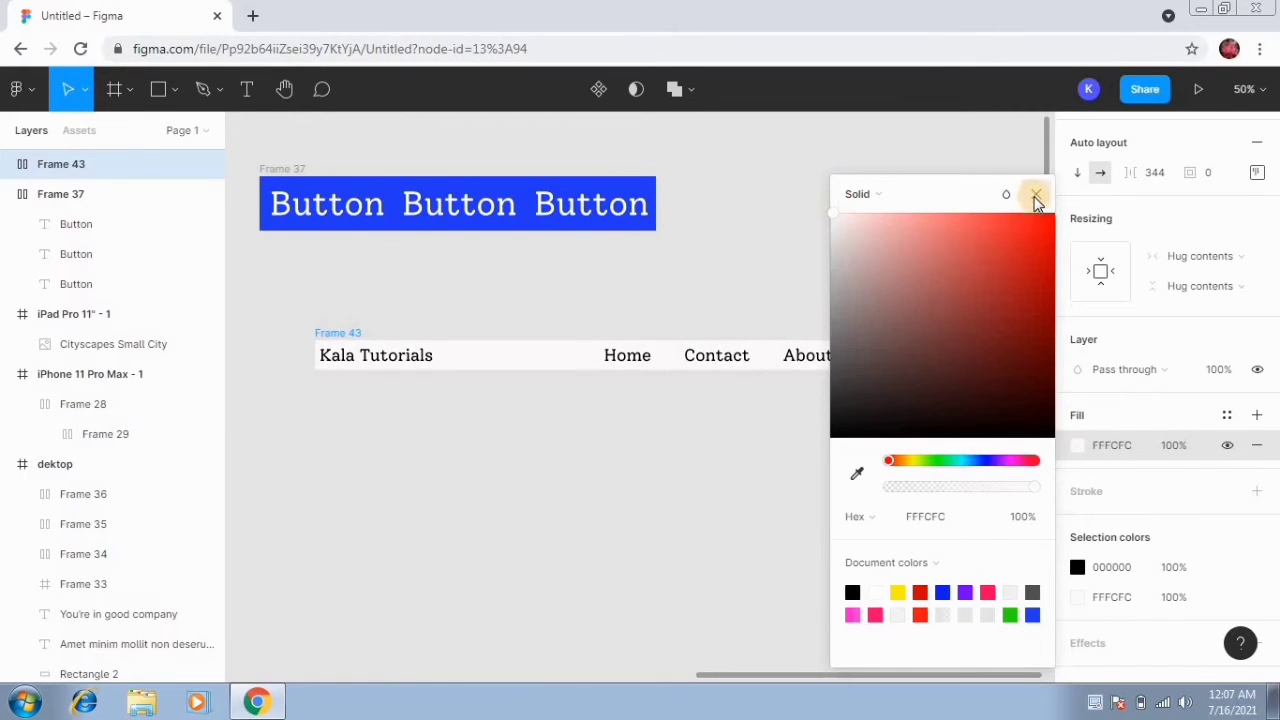
pyautogui.click(1036, 197)
# Set the padding around the navigation bar's contents to 16.
pyautogui.click(340, 323)
pyautogui.click(809, 368)
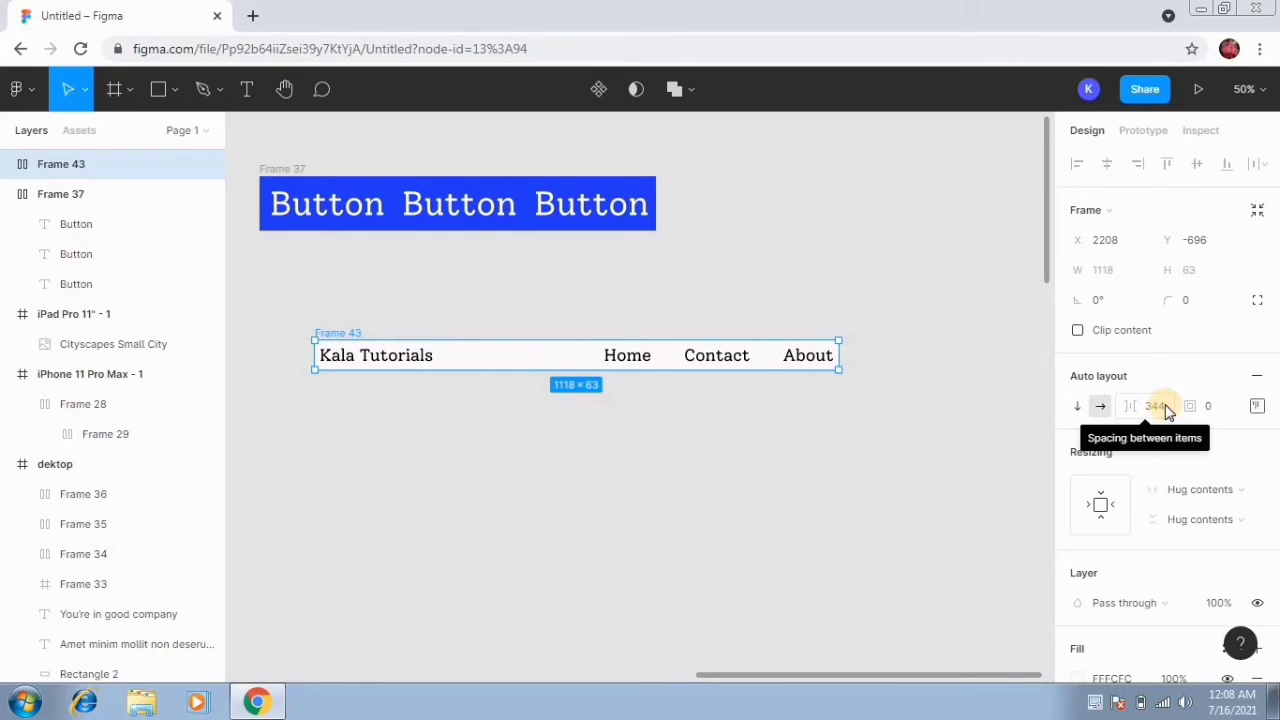
pyautogui.click(1212, 409)
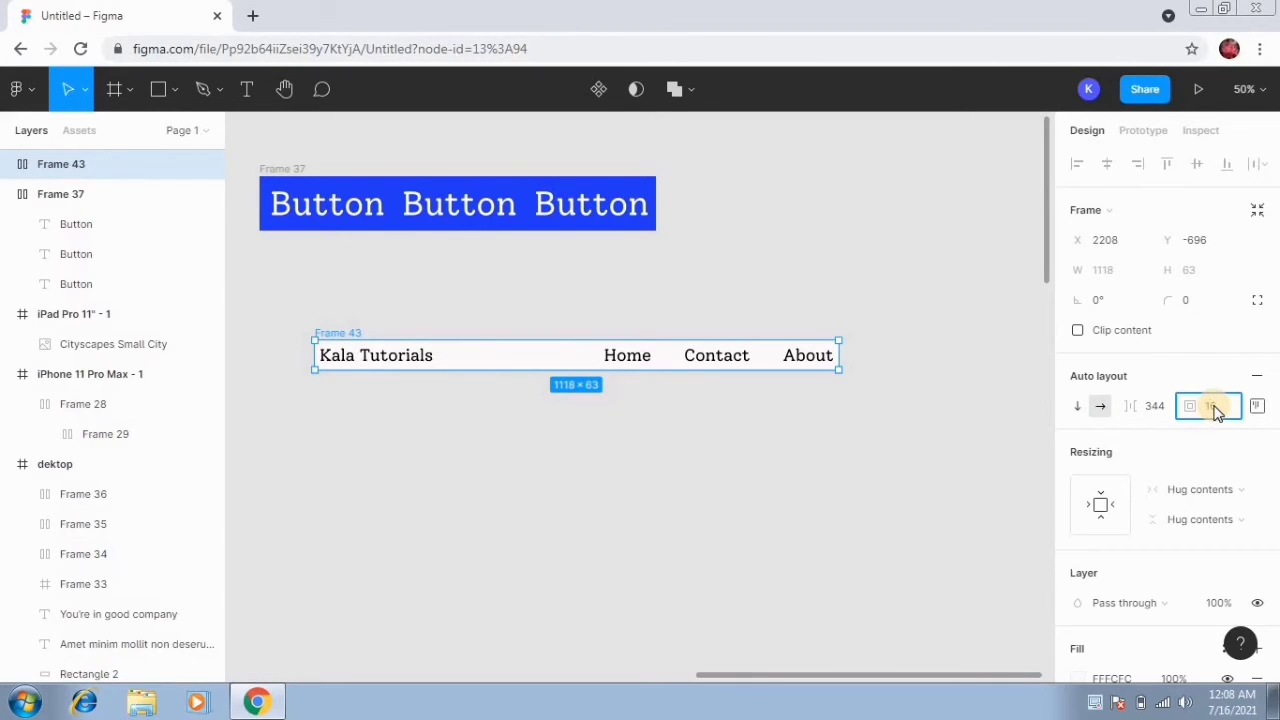
pyautogui.press('Return')
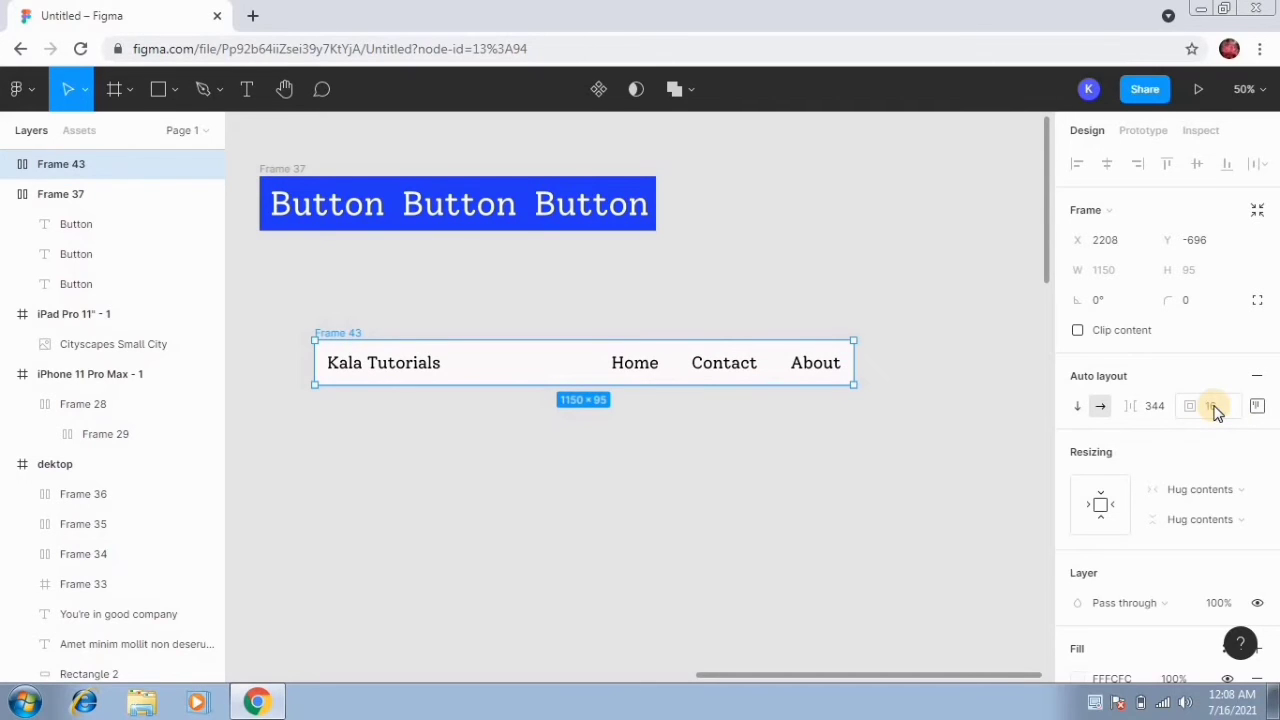
pyautogui.click(720, 537)
# Vertically centre the navigation bar's items and change their distribution from Packed to Space between.
pyautogui.click(348, 336)
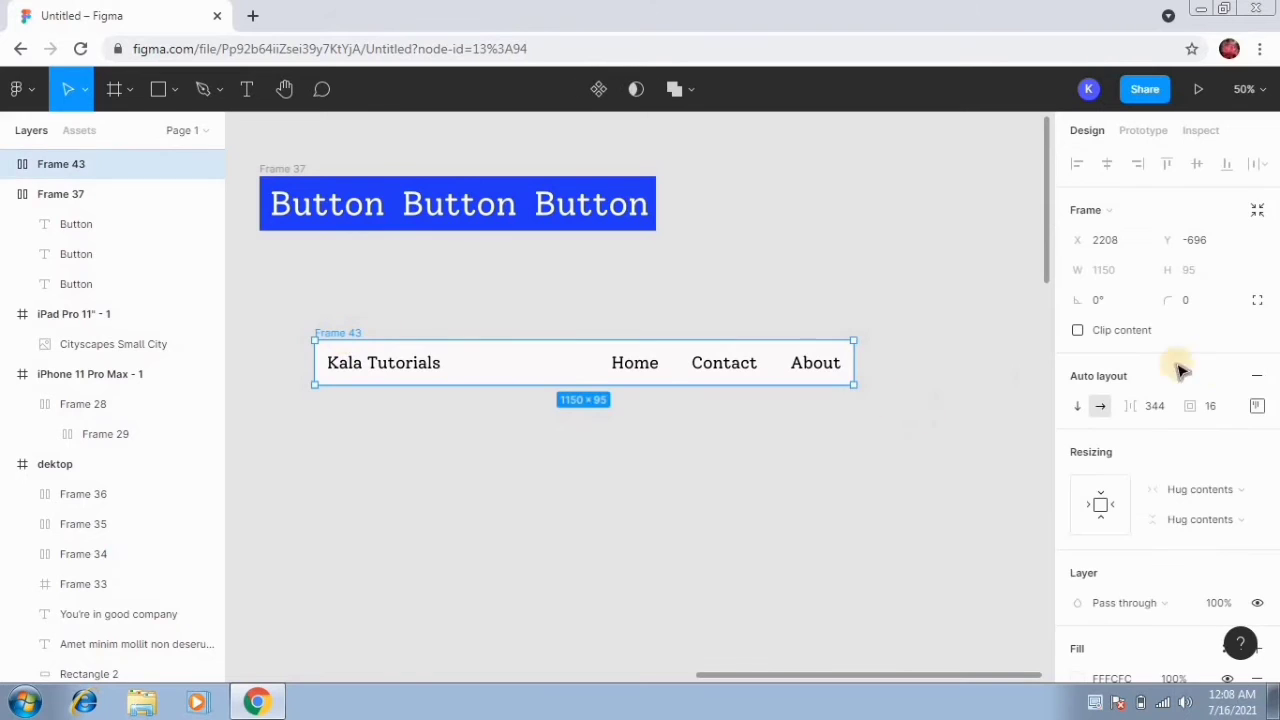
pyautogui.click(1258, 406)
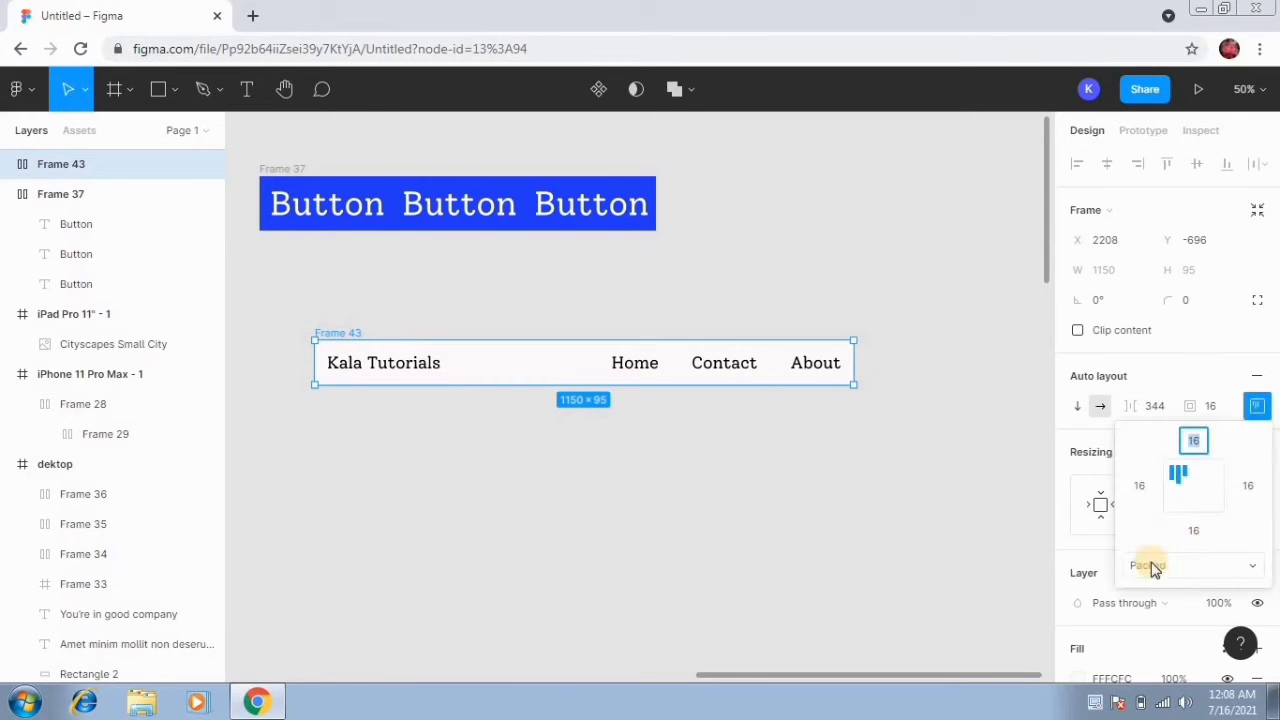
pyautogui.click(1195, 440)
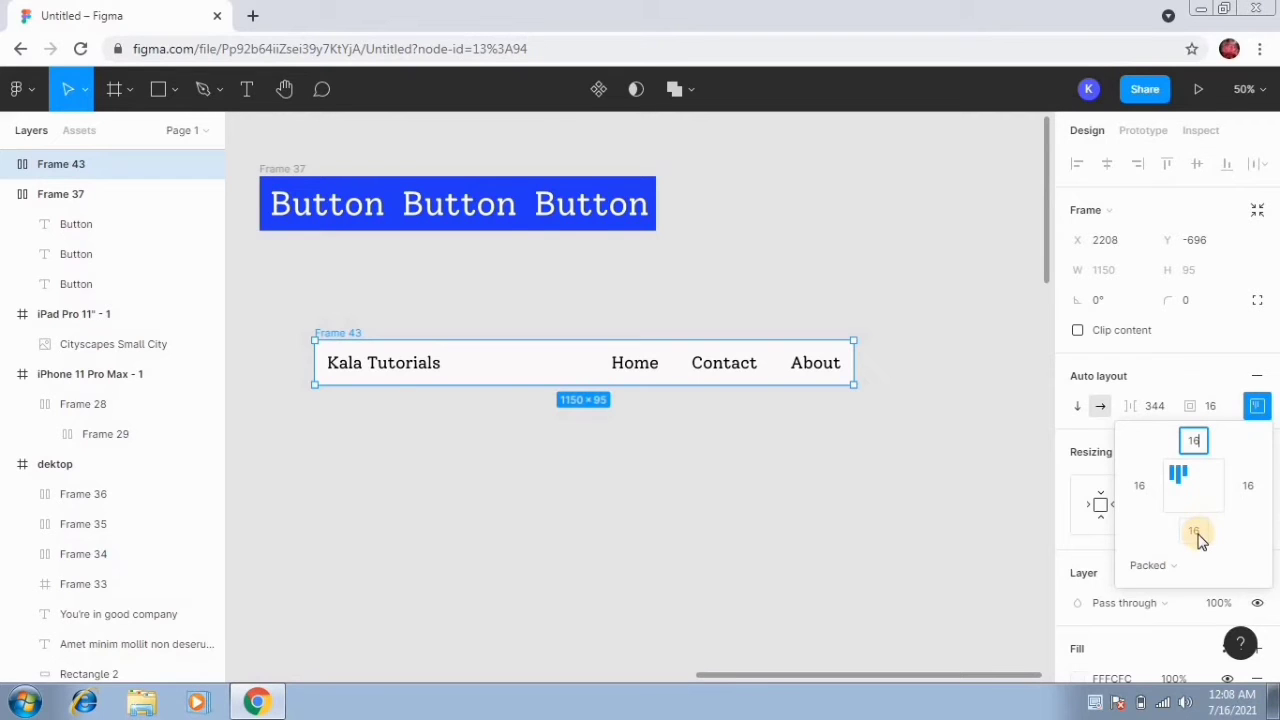
pyautogui.click(1178, 487)
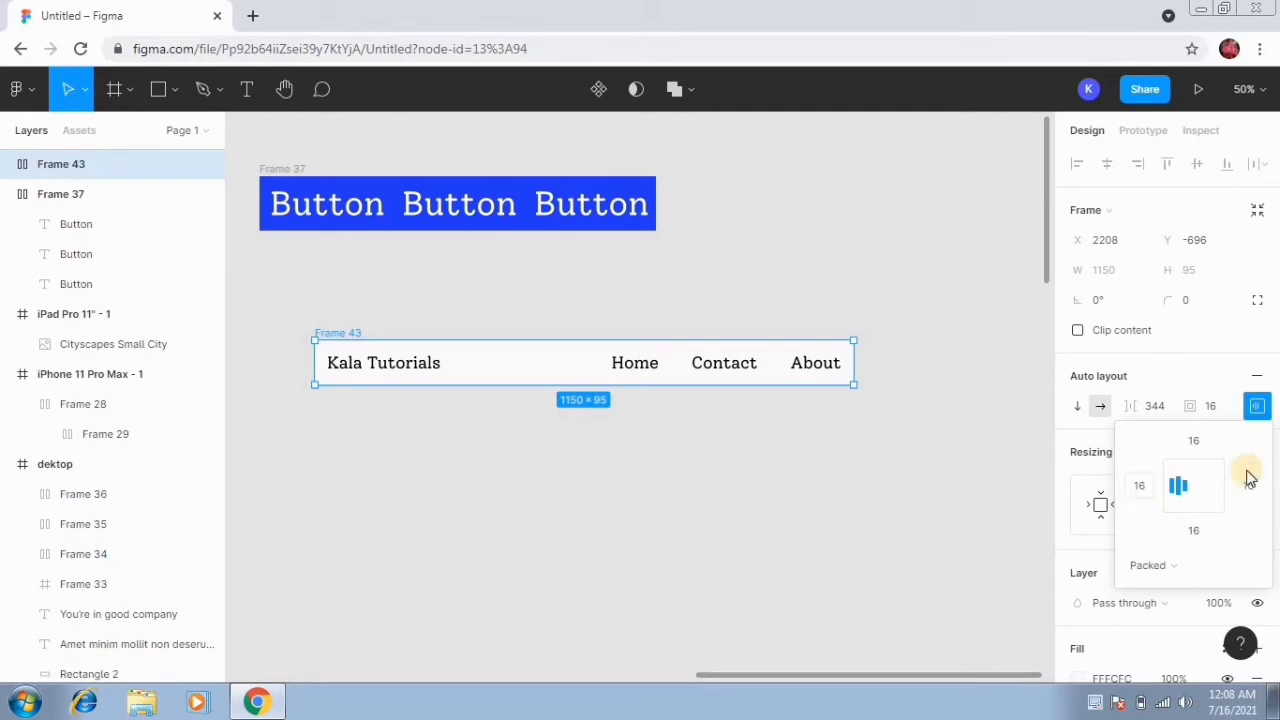
pyautogui.click(1185, 567)
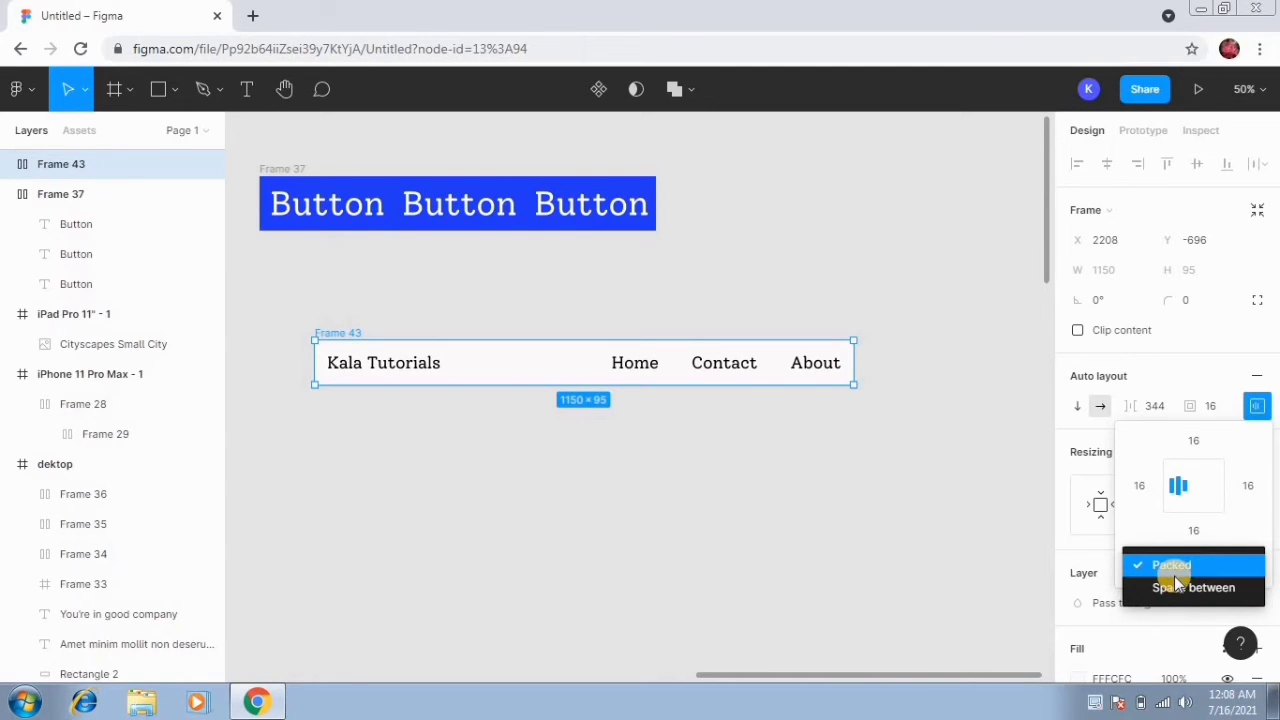
pyautogui.click(1175, 588)
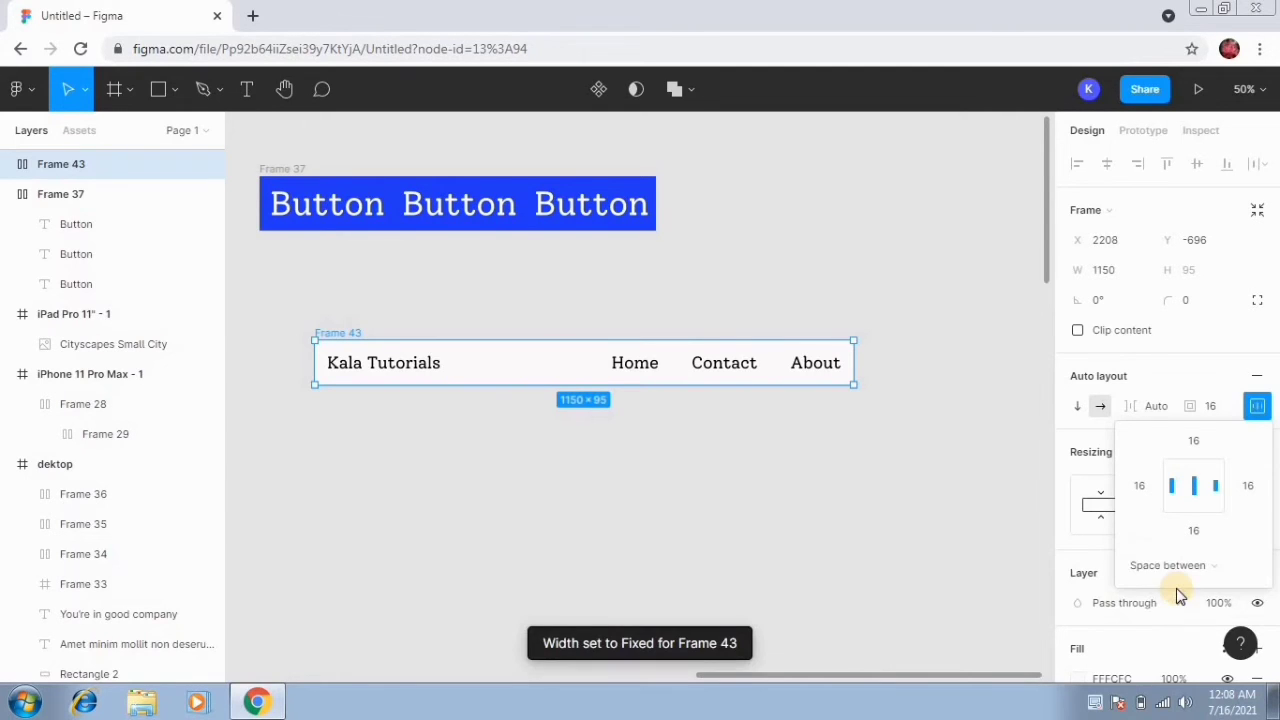
pyautogui.click(931, 549)
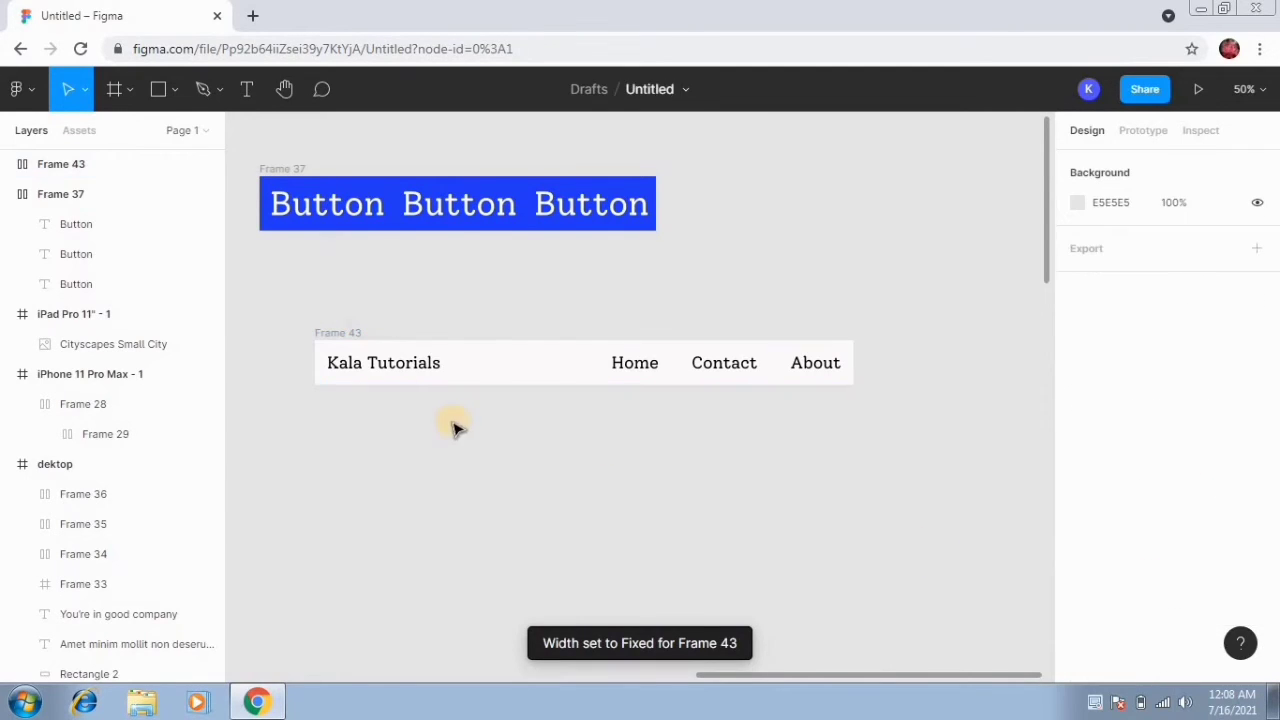
# Widen the navigation bar to about 1454 by extending its right edge.
pyautogui.click(350, 338)
pyautogui.moveTo(852, 364); pyautogui.dragTo(1001, 347)
pyautogui.moveTo(871, 363); pyautogui.dragTo(991, 352)
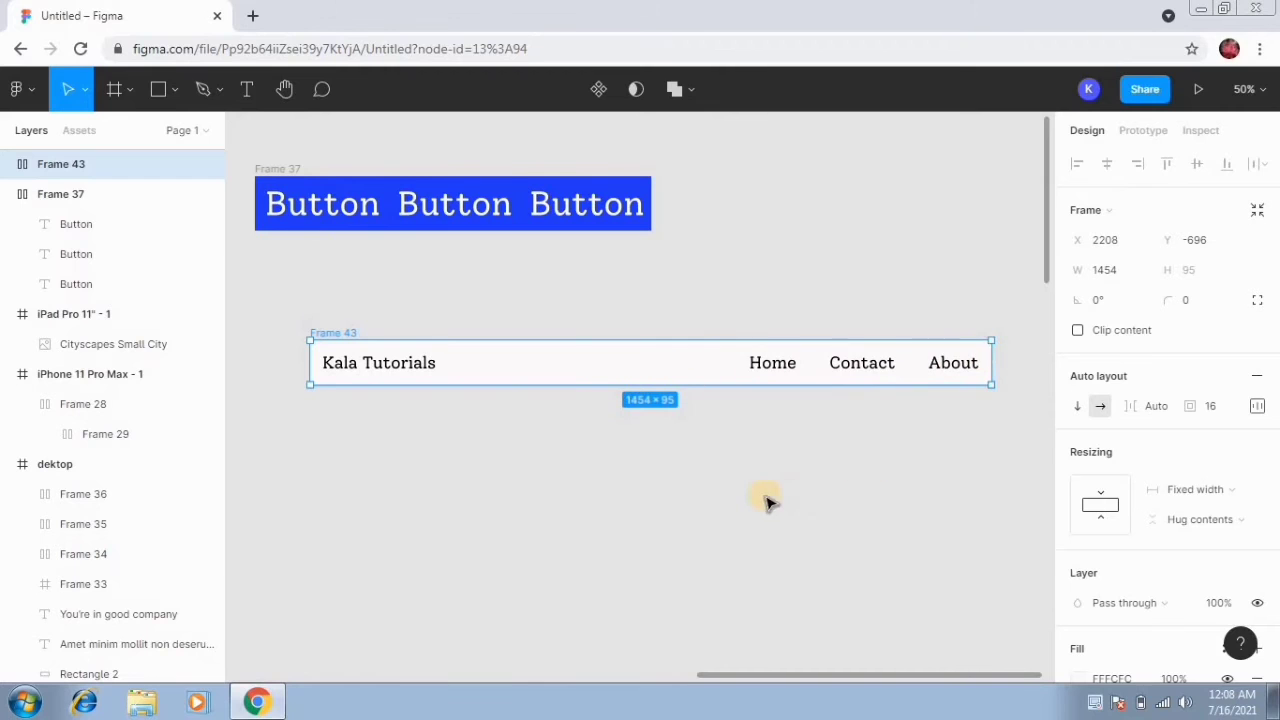
pyautogui.click(488, 438)
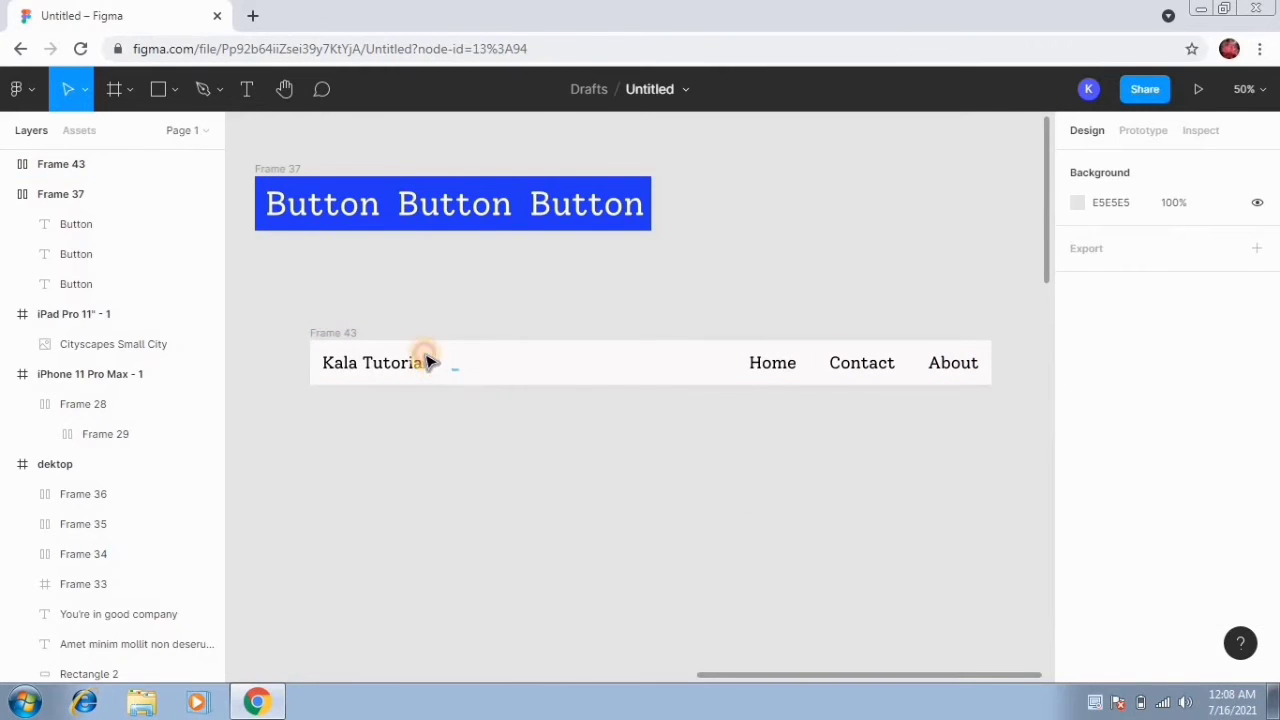
# Move the navigation bar up to just beneath the blue button row, aligning their left edges.
pyautogui.click(427, 362)
pyautogui.click(340, 334)
pyautogui.moveTo(519, 372); pyautogui.dragTo(462, 308)
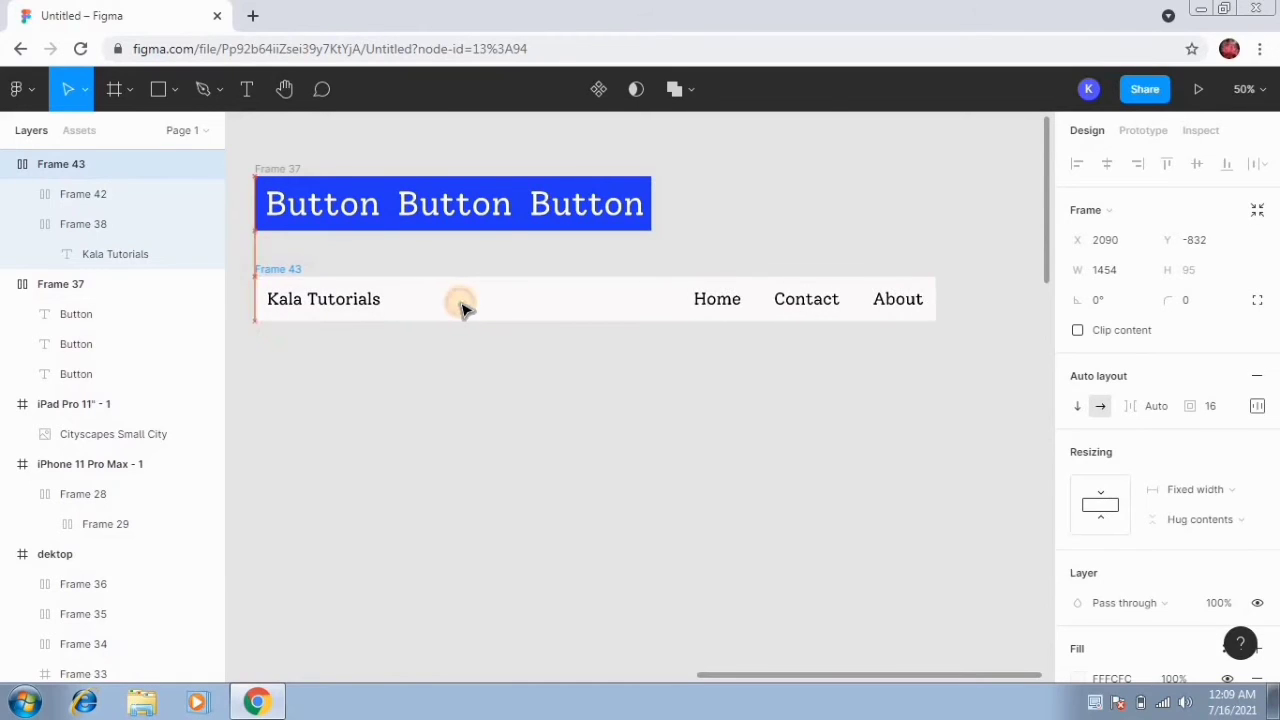
pyautogui.click(477, 406)
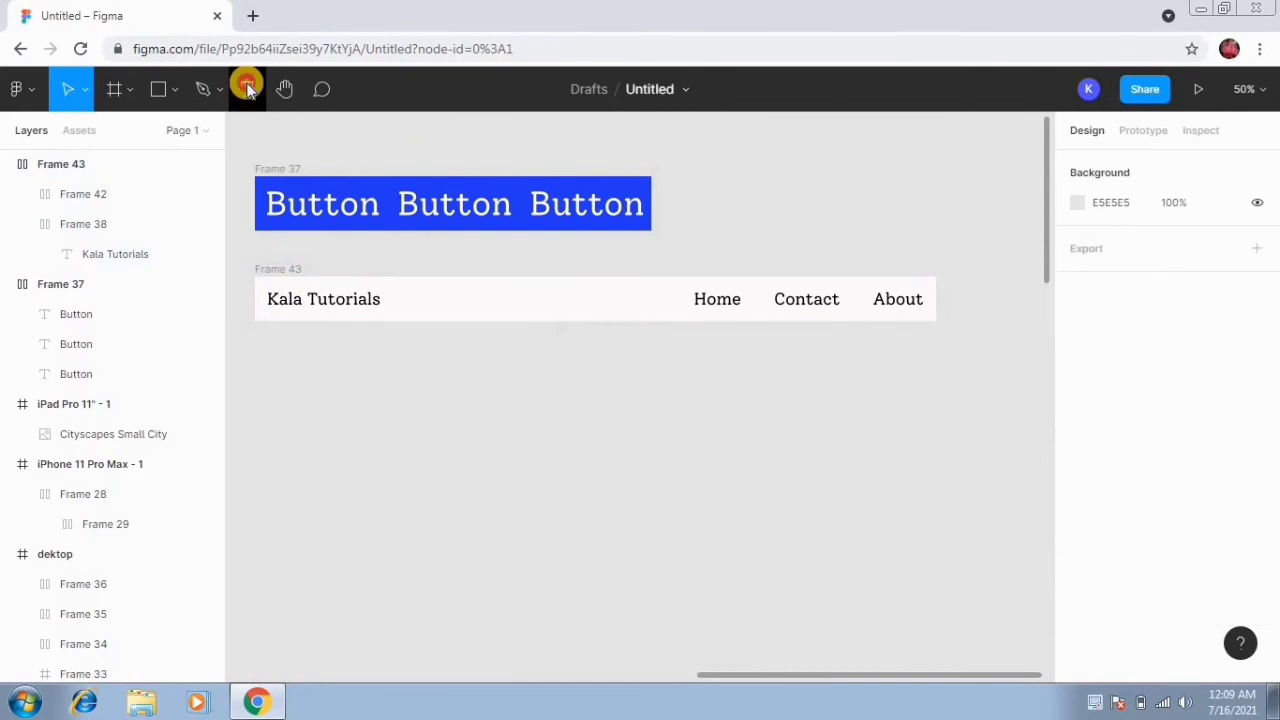
# Add the text "Kala Tuts" on the empty canvas below the start of the navigation bar.
pyautogui.click(247, 89)
pyautogui.click(307, 407)
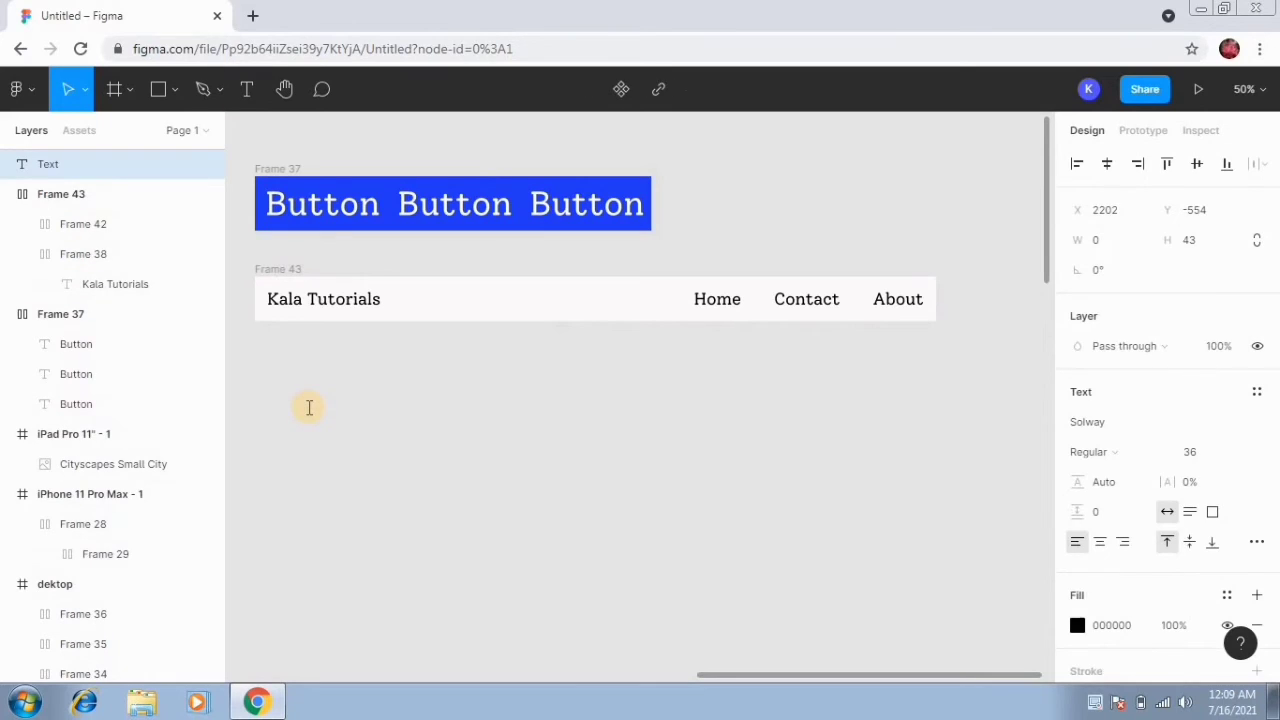
pyautogui.write('H')
pyautogui.write('K')
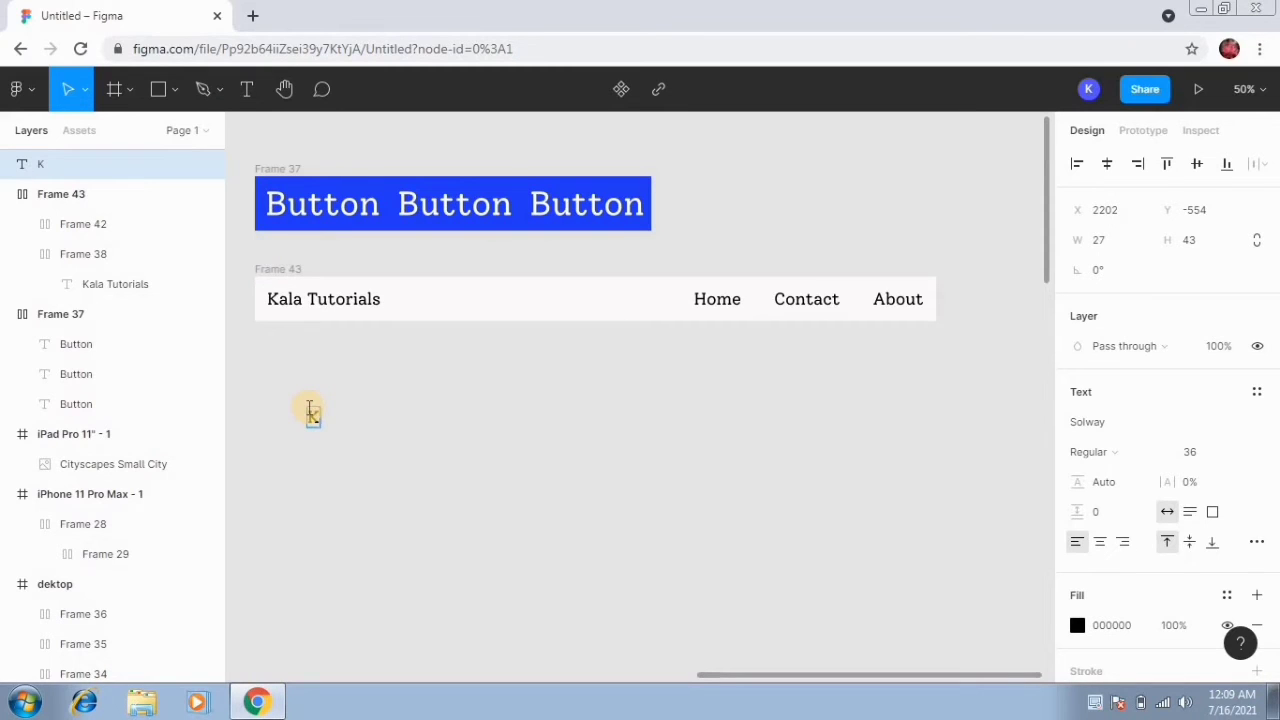
pyautogui.write('ala Tuts')
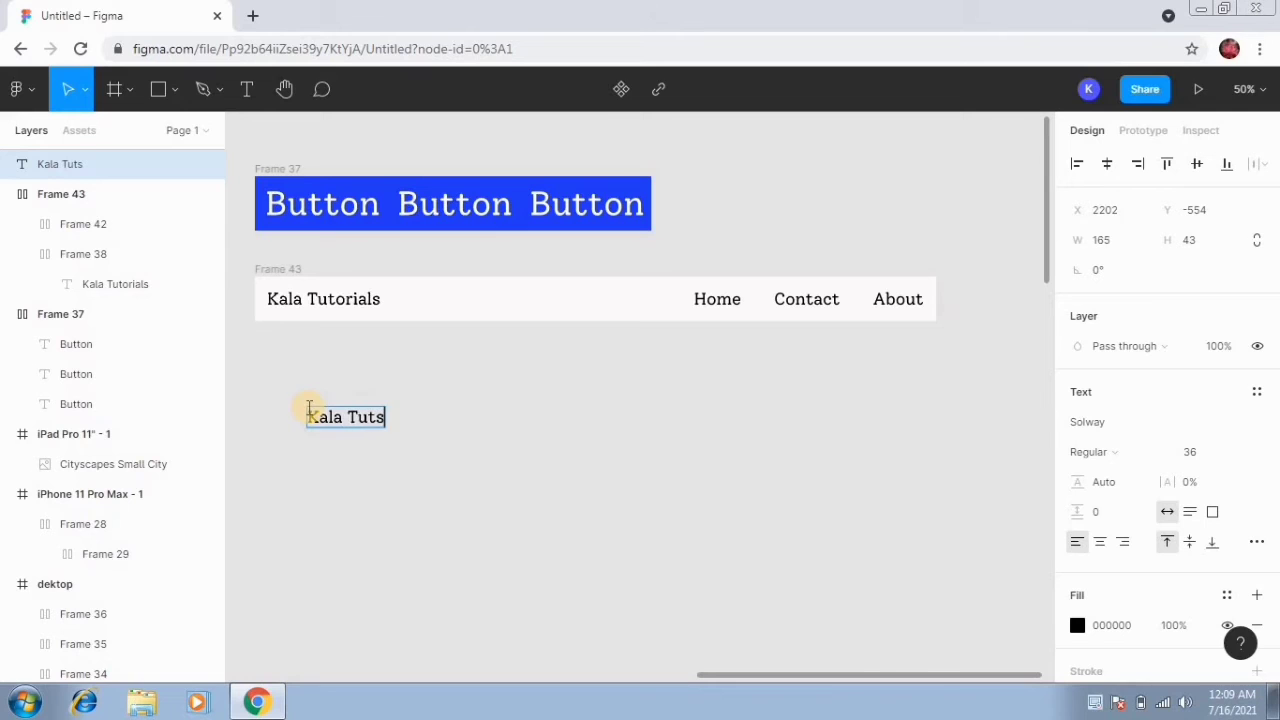
pyautogui.press('Escape')
pyautogui.moveTo(376, 416); pyautogui.dragTo(357, 420)
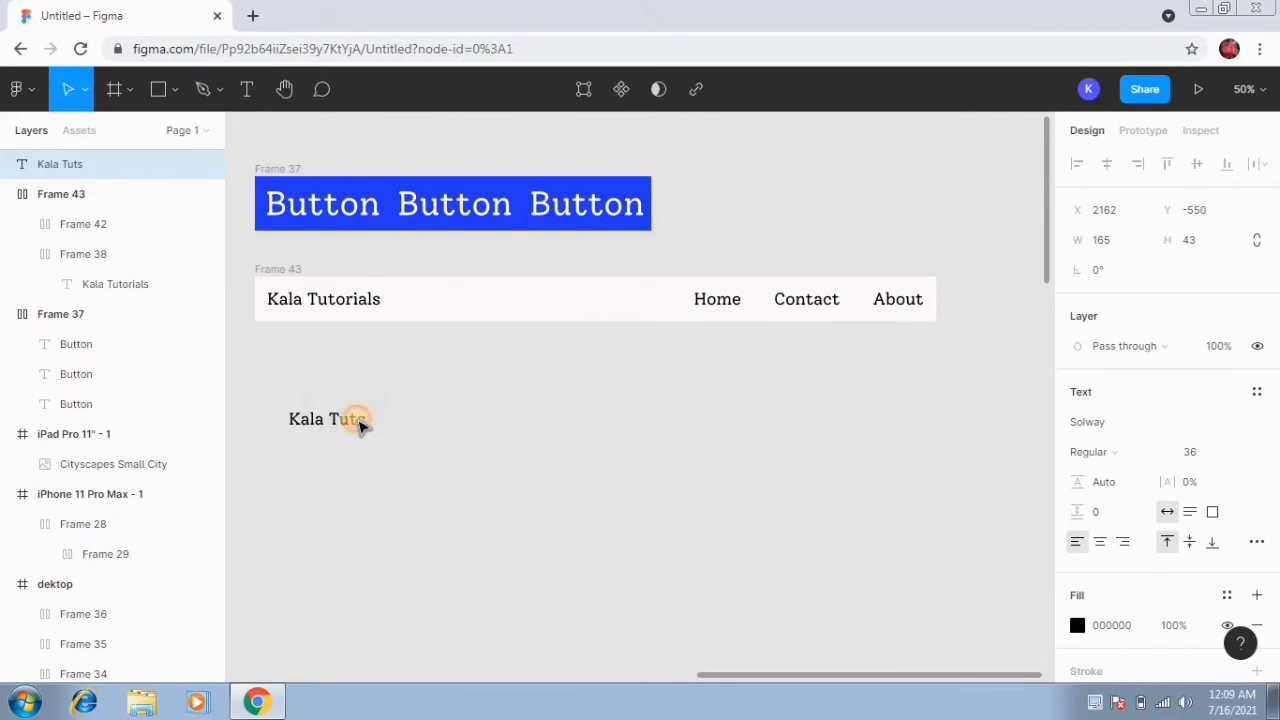
pyautogui.click(440, 430)
# Duplicate the "Kala Tuts" text beside the original in the same row and change the copy to "$123".
pyautogui.click(358, 424)
pyautogui.moveTo(362, 424); pyautogui.dragTo(486, 423)
pyautogui.doubleClick(483, 418)
pyautogui.press('BackSpace')
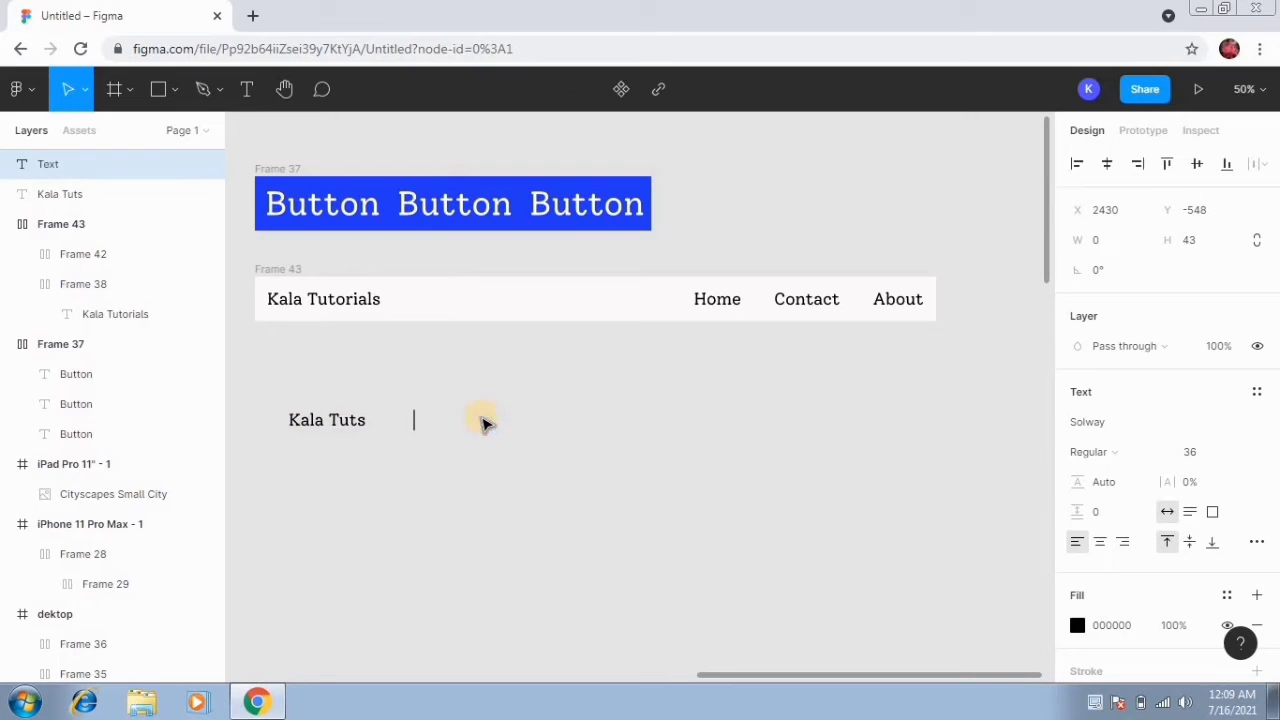
pyautogui.write('$123')
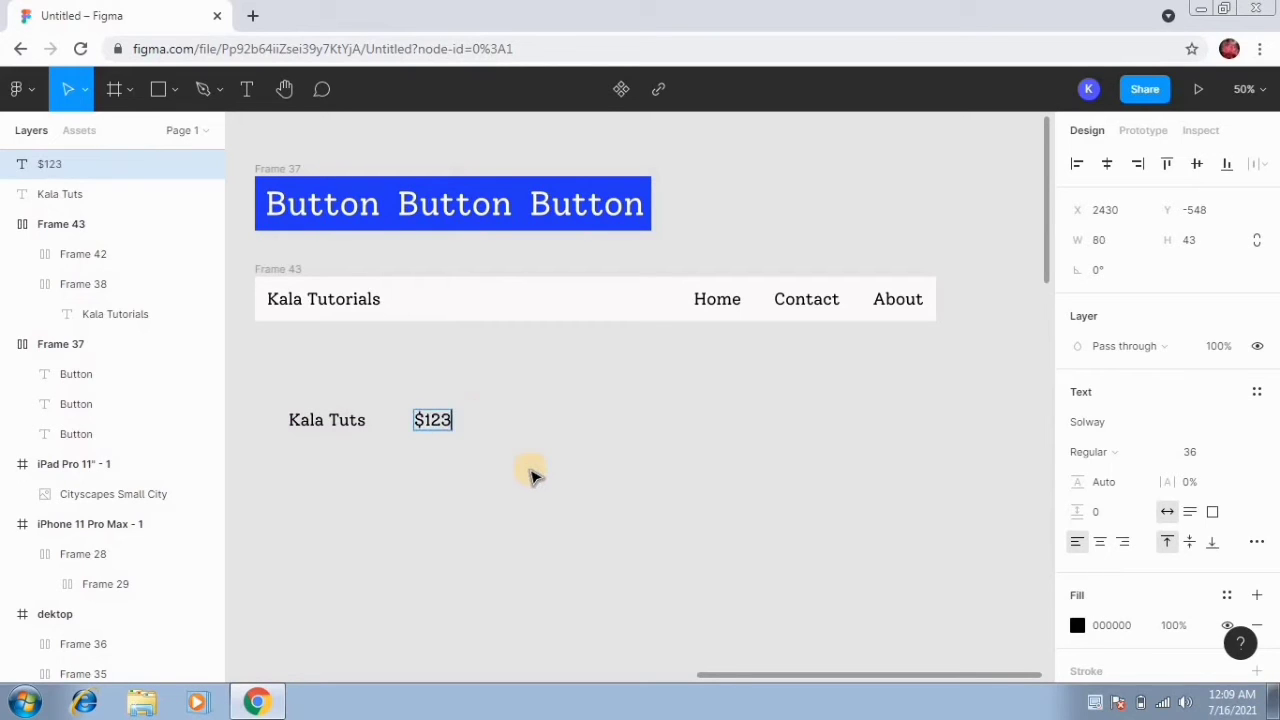
pyautogui.press('Escape')
# Duplicate the "$123" text to its right in the same row and change the copy to "$100".
pyautogui.moveTo(435, 427); pyautogui.dragTo(522, 423)
pyautogui.doubleClick(521, 419)
pyautogui.press('BackSpace')
pyautogui.write('$100')
pyautogui.press('Escape')
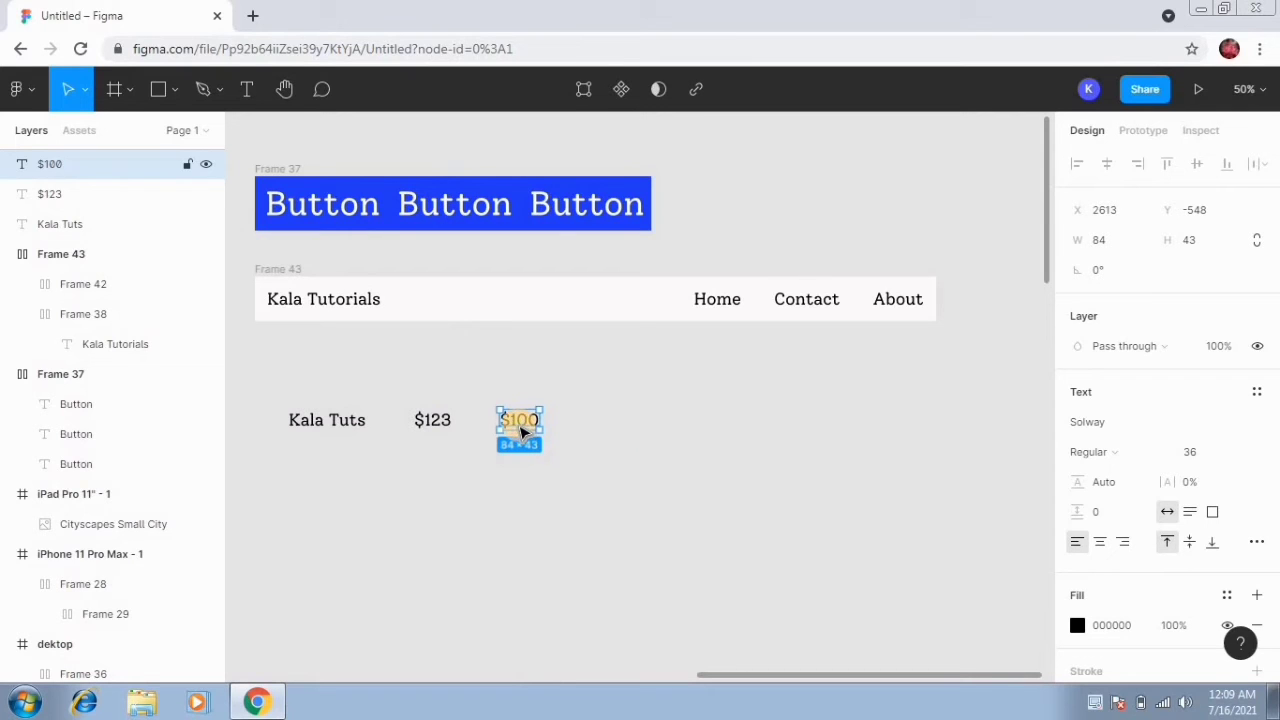
# Duplicate the "$100" text to its right in the same row and change the copy to "$200".
pyautogui.moveTo(520, 430); pyautogui.dragTo(610, 430)
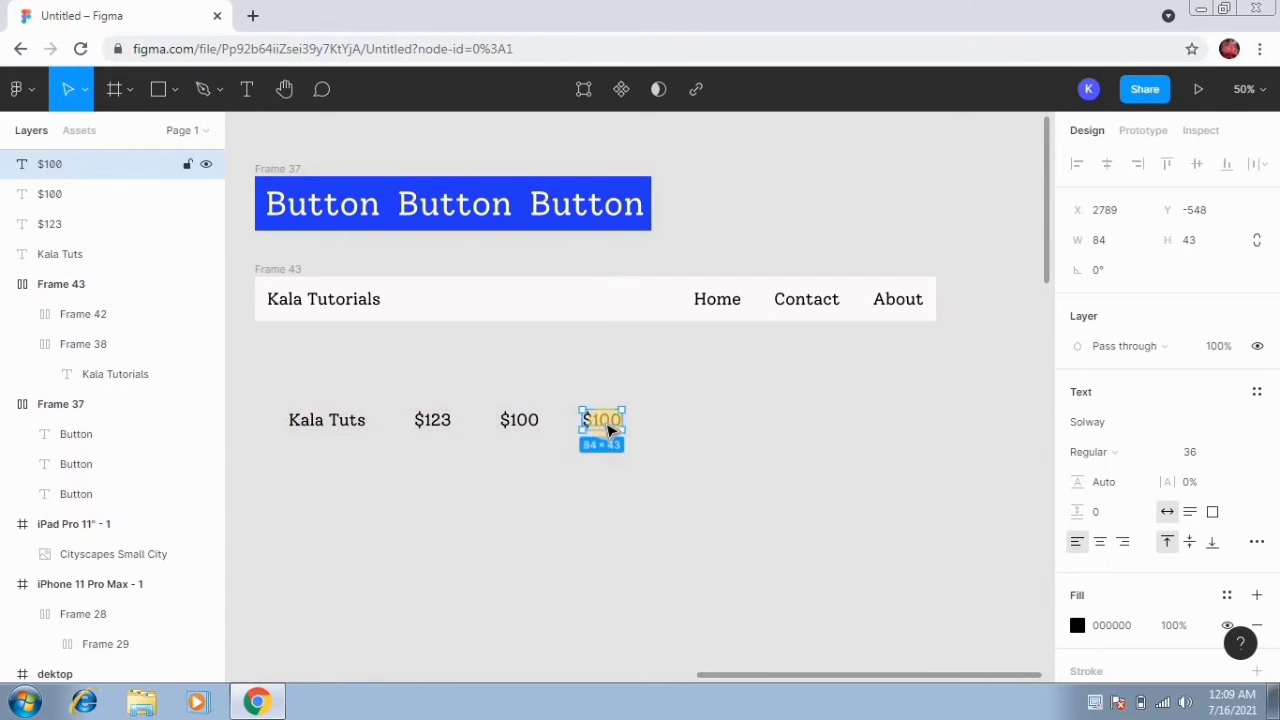
pyautogui.doubleClick(606, 424)
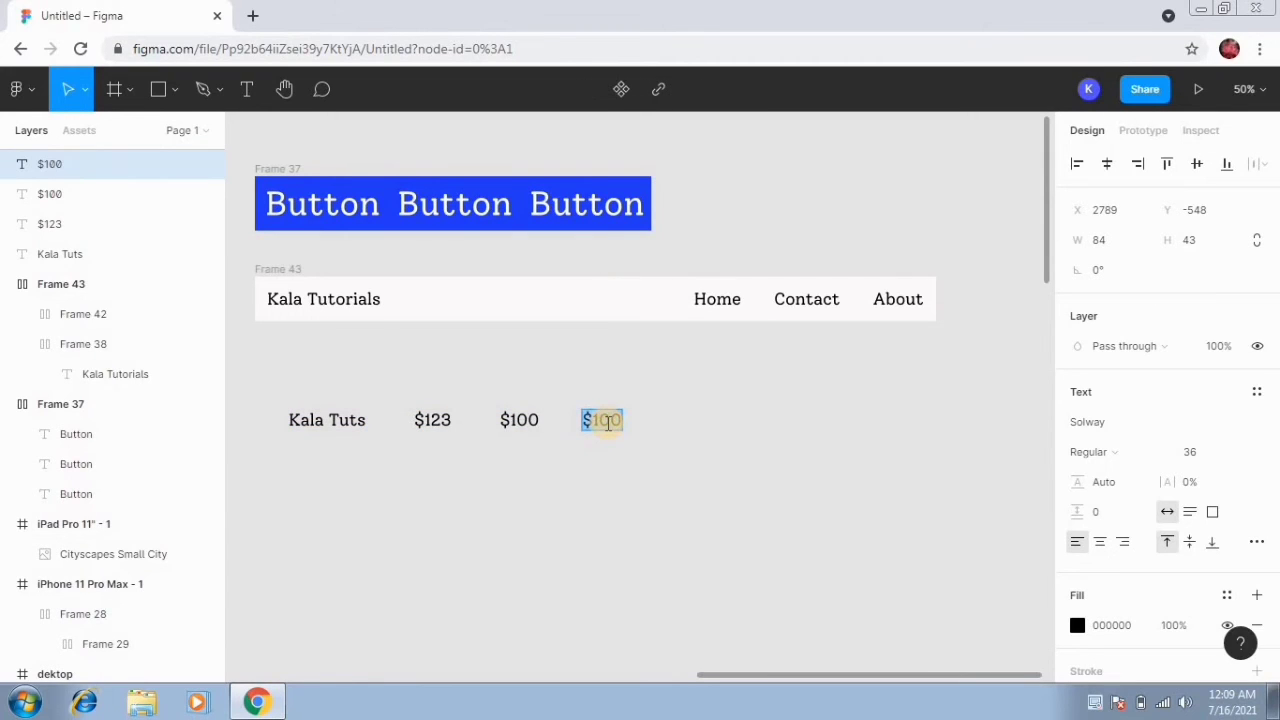
pyautogui.press('BackSpace')
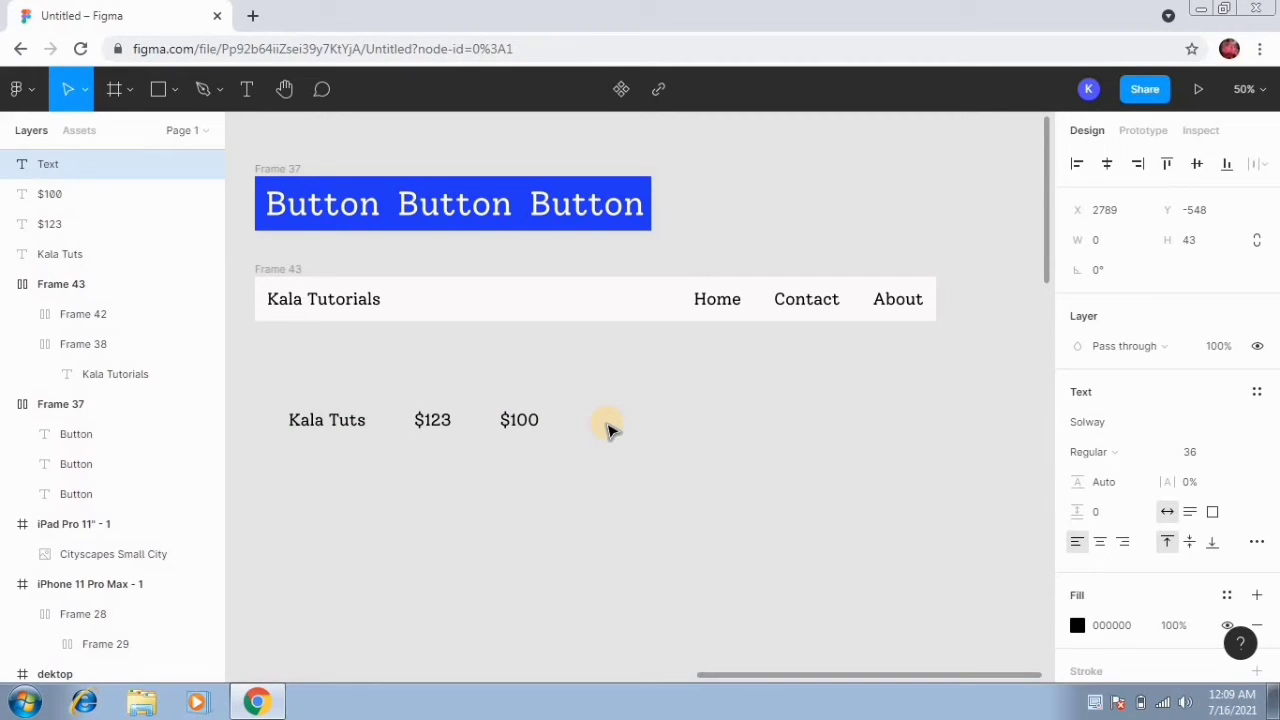
pyautogui.write('$200')
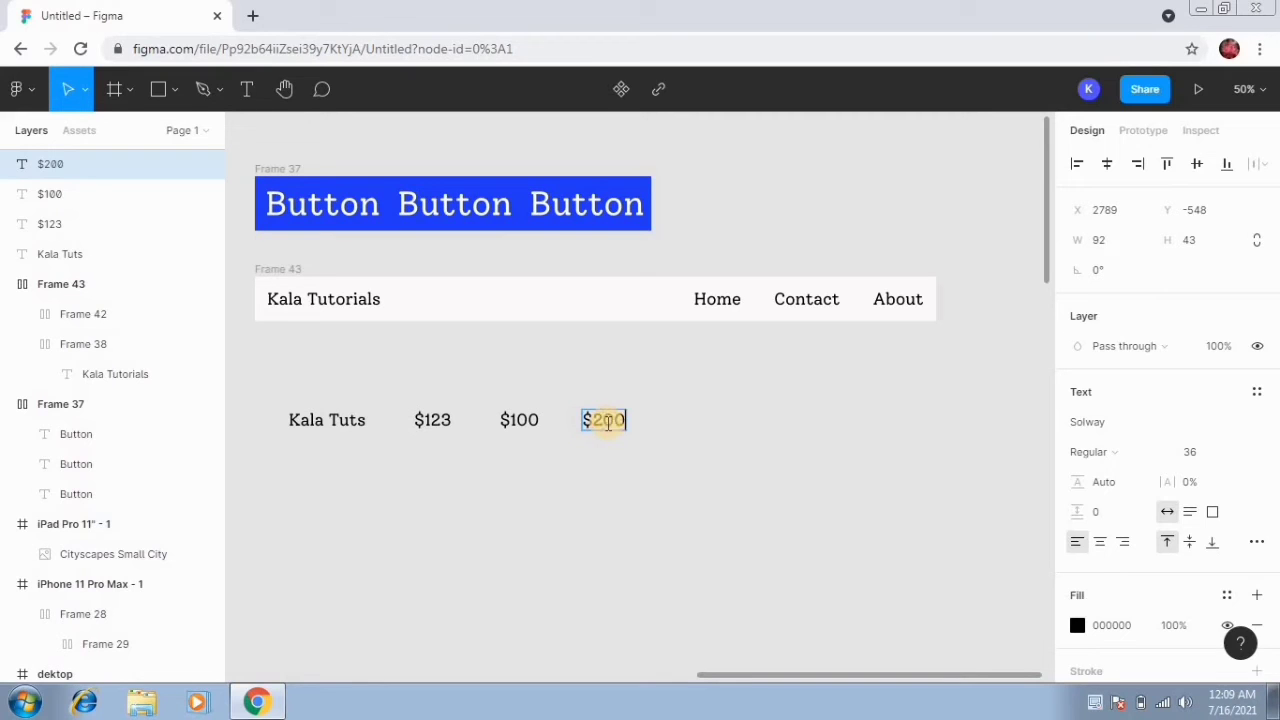
pyautogui.press('Escape')
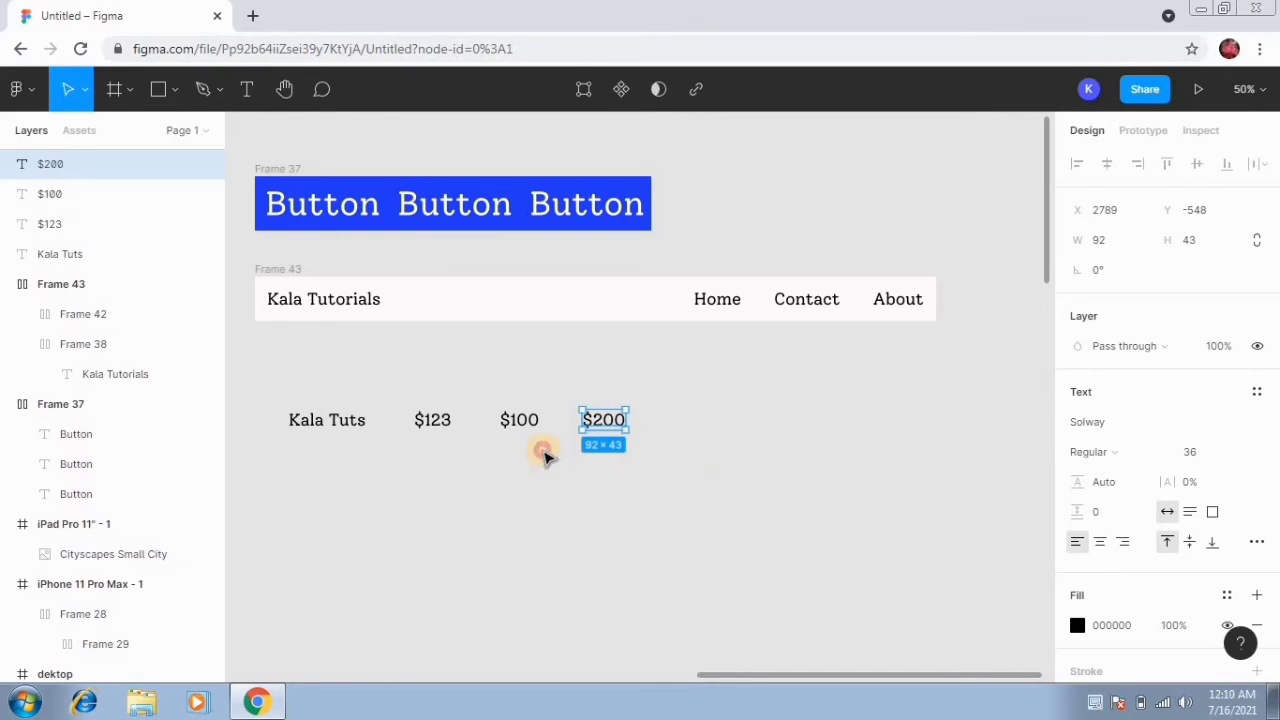
pyautogui.click(542, 453)
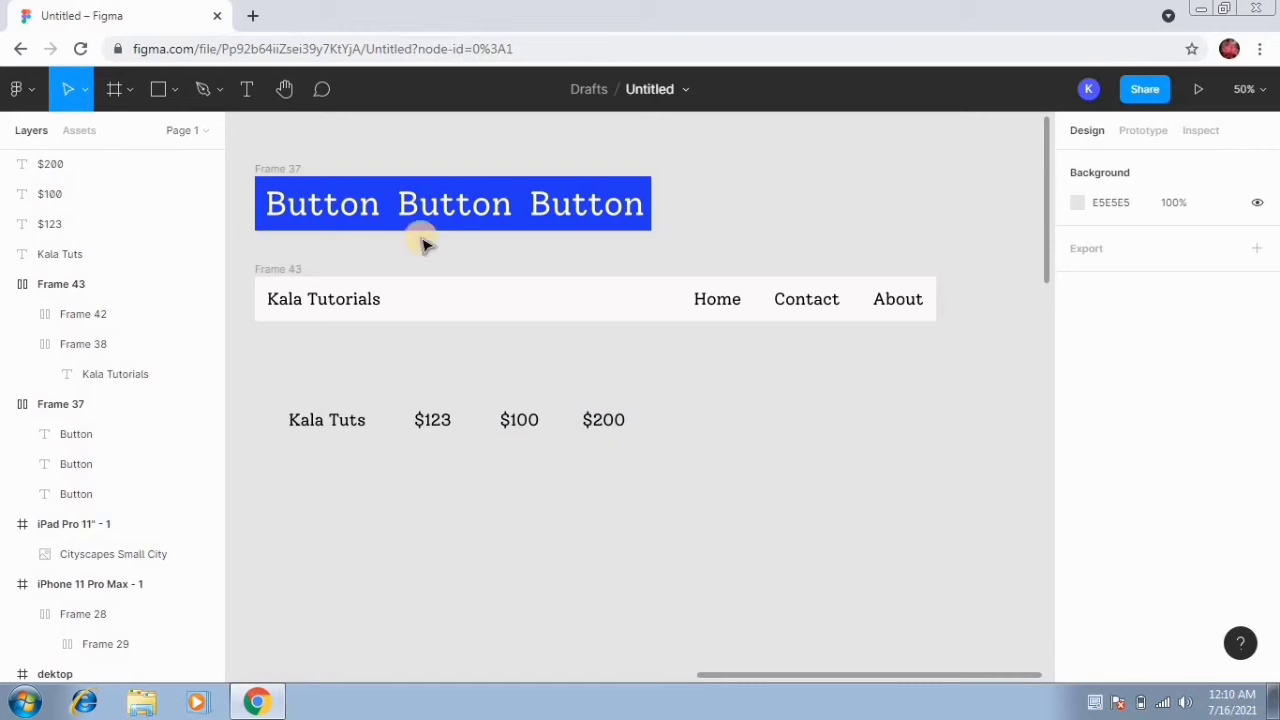
# Remove the second and third "Button" texts from the blue row so only the first one remains.
pyautogui.click(438, 207)
pyautogui.moveTo(438, 207); pyautogui.dragTo(525, 210)
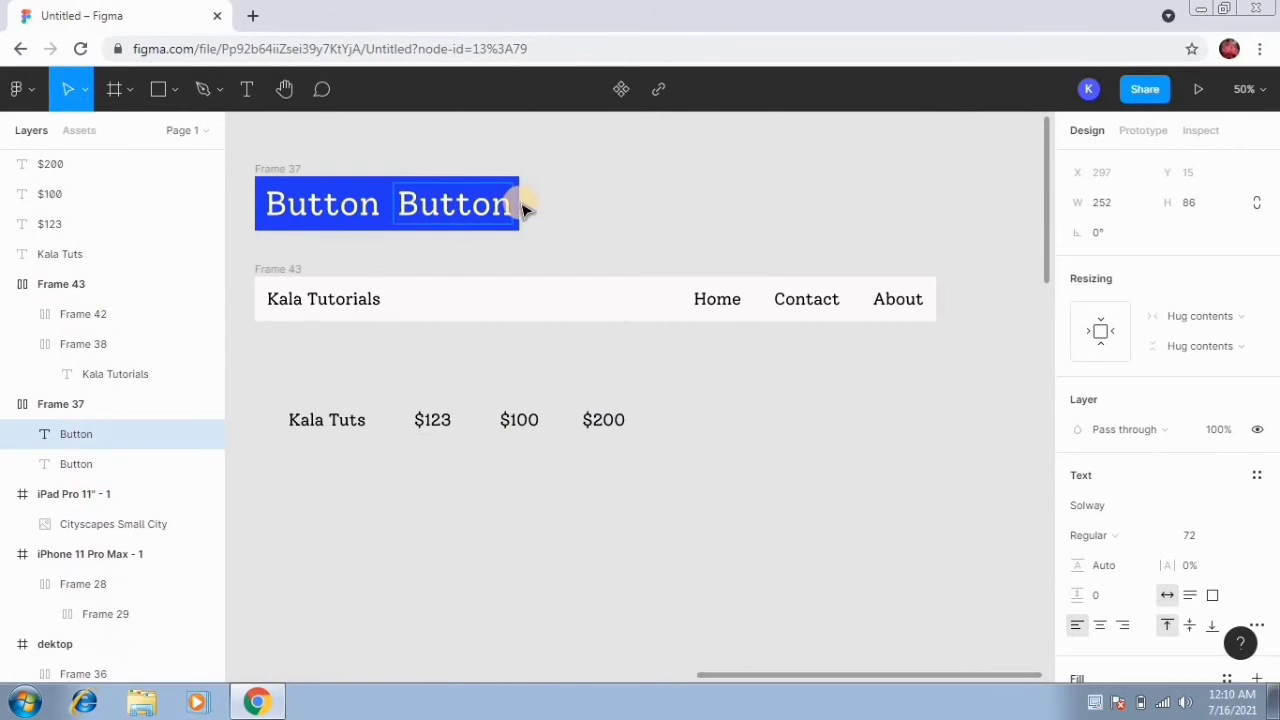
pyautogui.press('BackSpace')
pyautogui.press('BackSpace')
pyautogui.press('BackSpace')
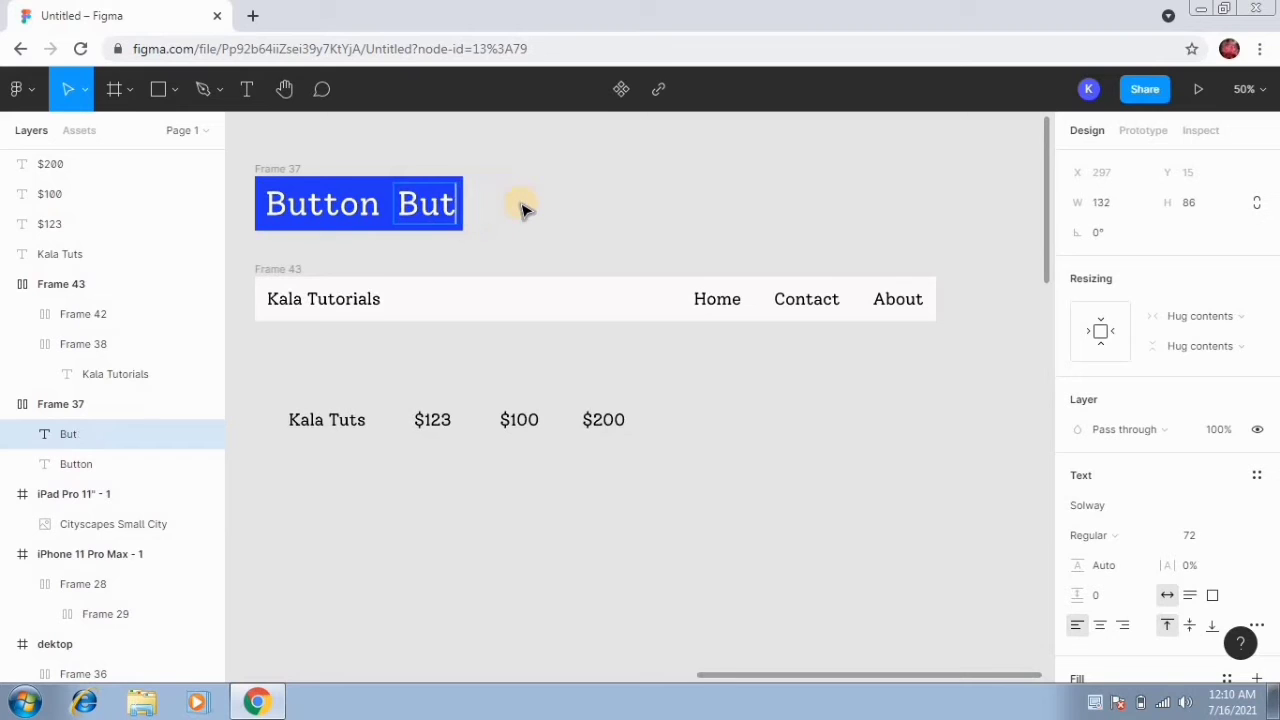
pyautogui.press('BackSpace')
pyautogui.press('BackSpace')
pyautogui.press('BackSpace')
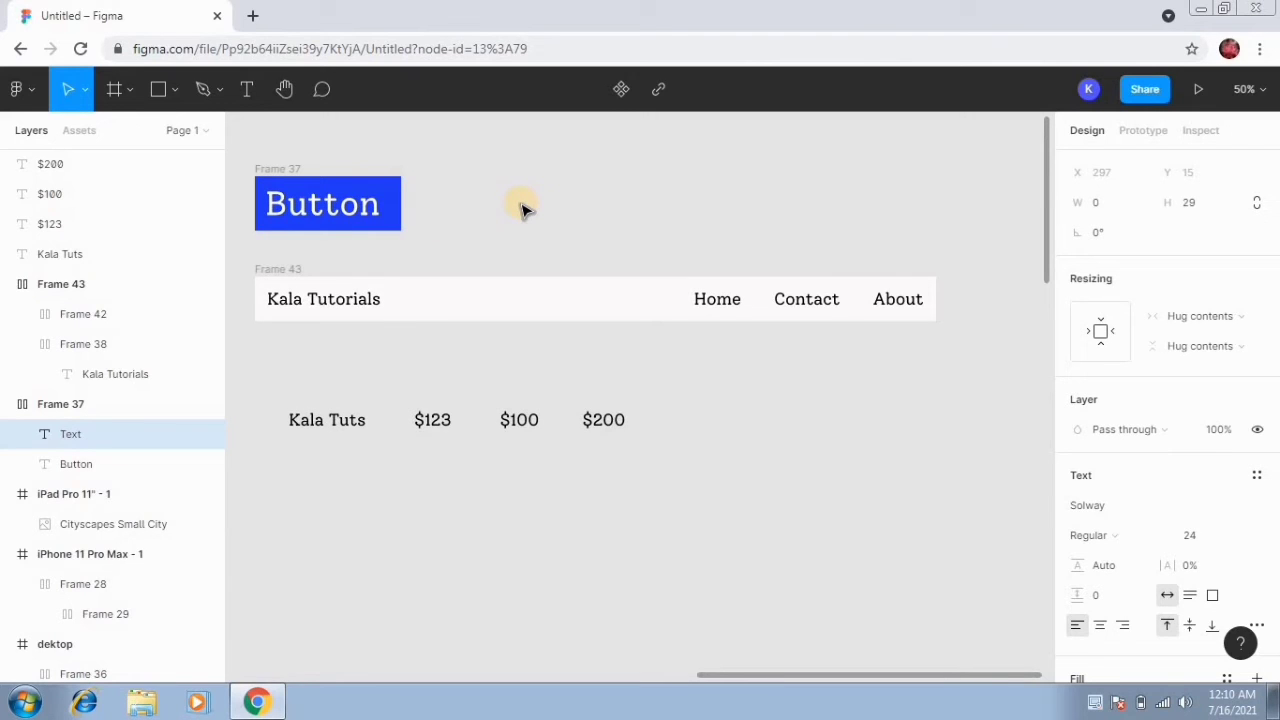
pyautogui.click(432, 206)
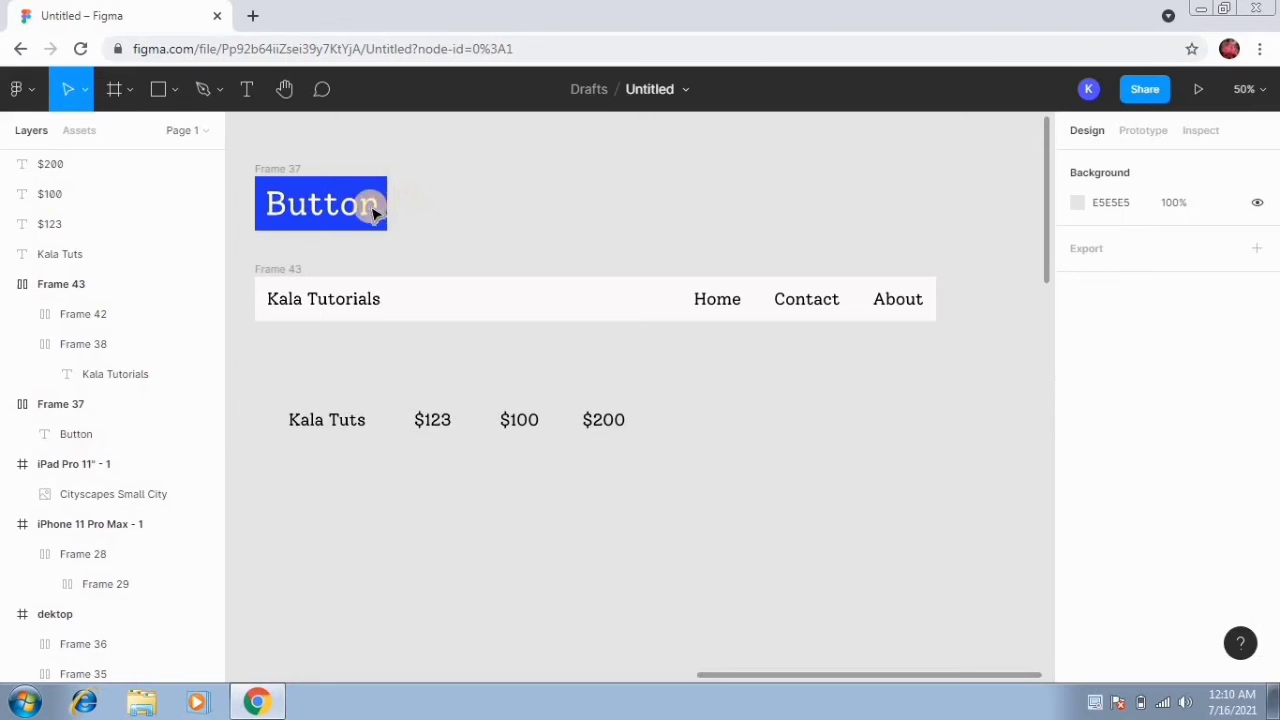
# Duplicate the blue button frame and place the copy beyond "$200" at the end of the price row.
pyautogui.click(366, 210)
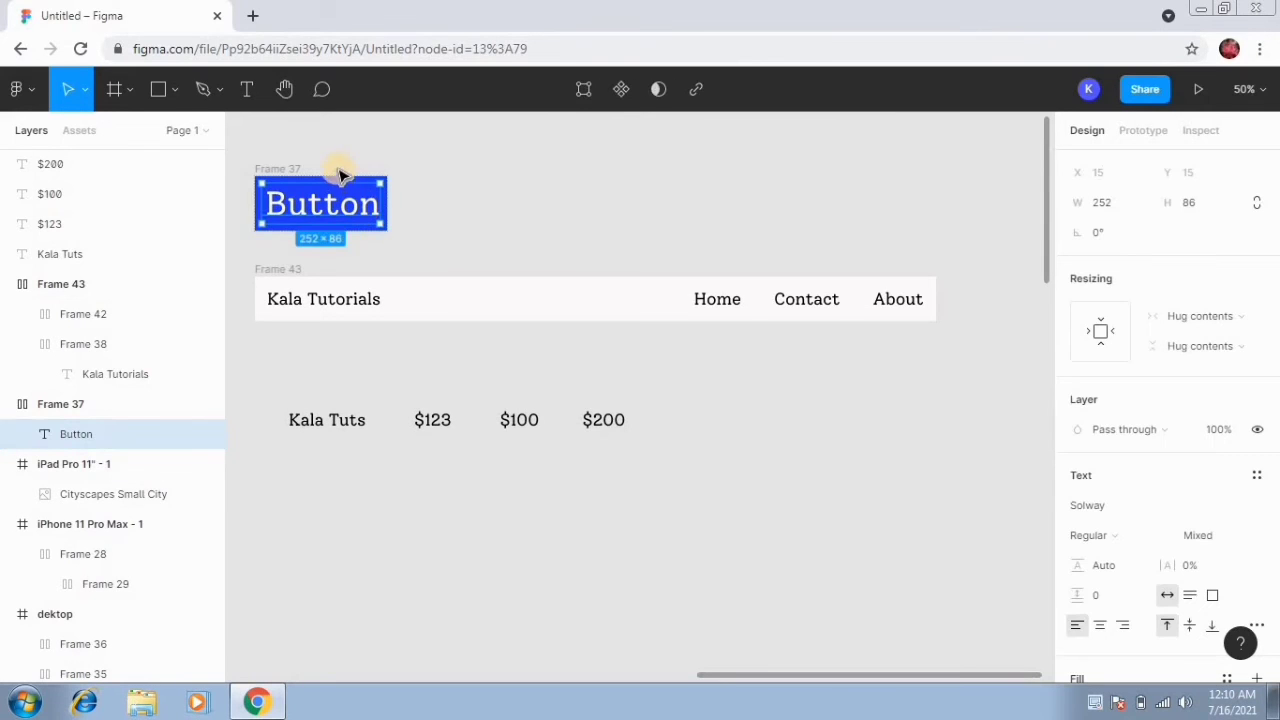
pyautogui.click(337, 170)
pyautogui.click(266, 168)
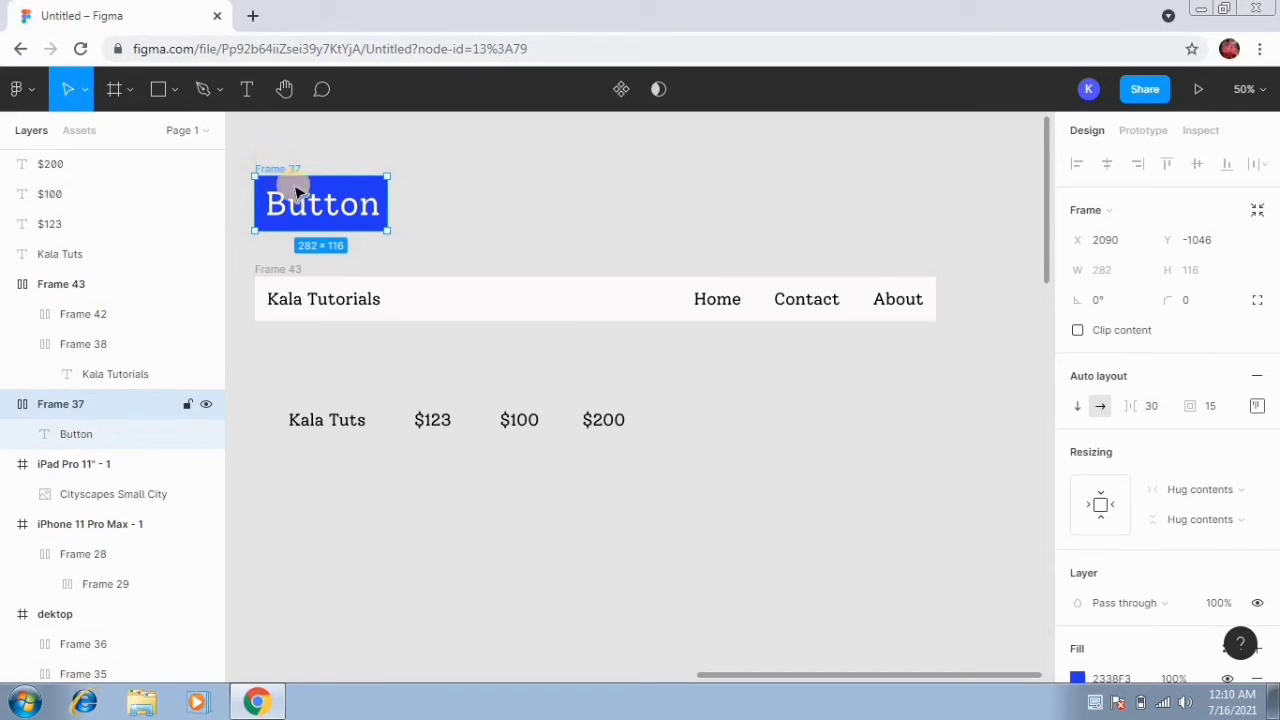
pyautogui.moveTo(297, 200); pyautogui.dragTo(338, 213)
pyautogui.moveTo(706, 400)
pyautogui.mouseDown()
pyautogui.moveTo(749, 406)
pyautogui.moveTo(706, 406)
pyautogui.mouseUp()
# Set the copied button's text size to 24 and move the button in line with the row, just after "$200".
pyautogui.doubleClick(750, 410)
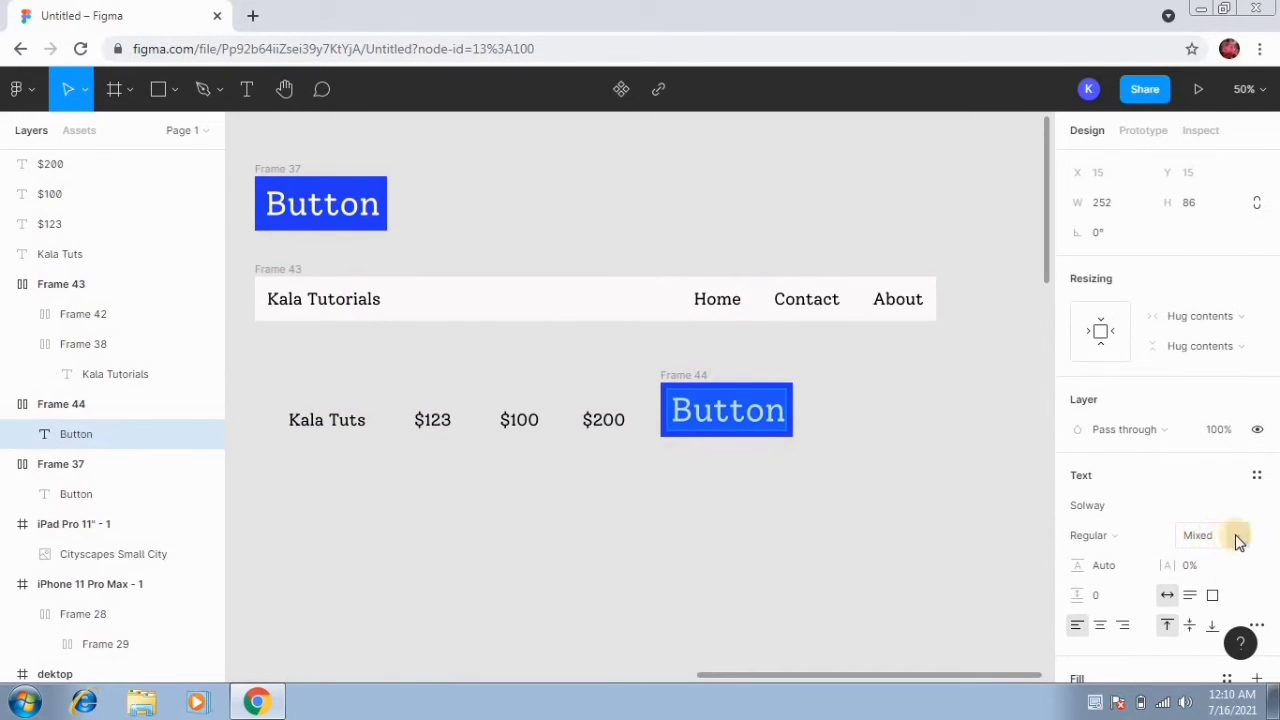
pyautogui.click(1236, 535)
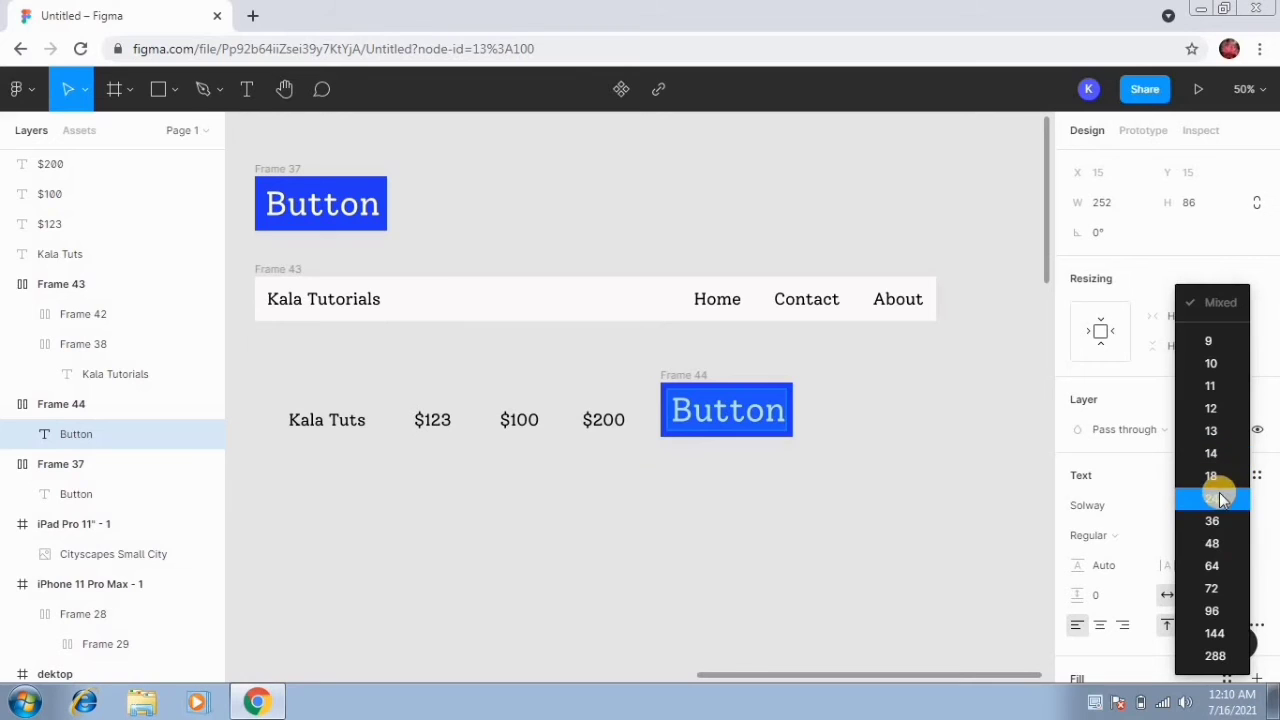
pyautogui.click(1220, 497)
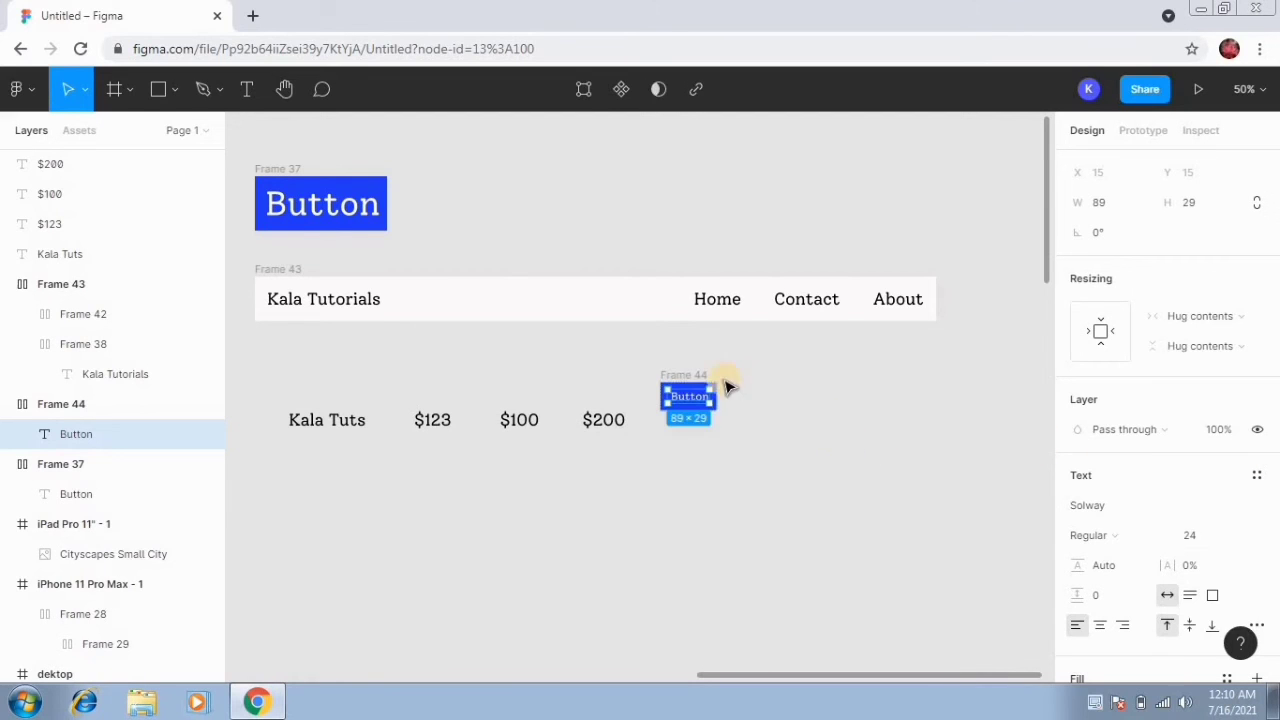
pyautogui.moveTo(686, 383); pyautogui.dragTo(679, 421)
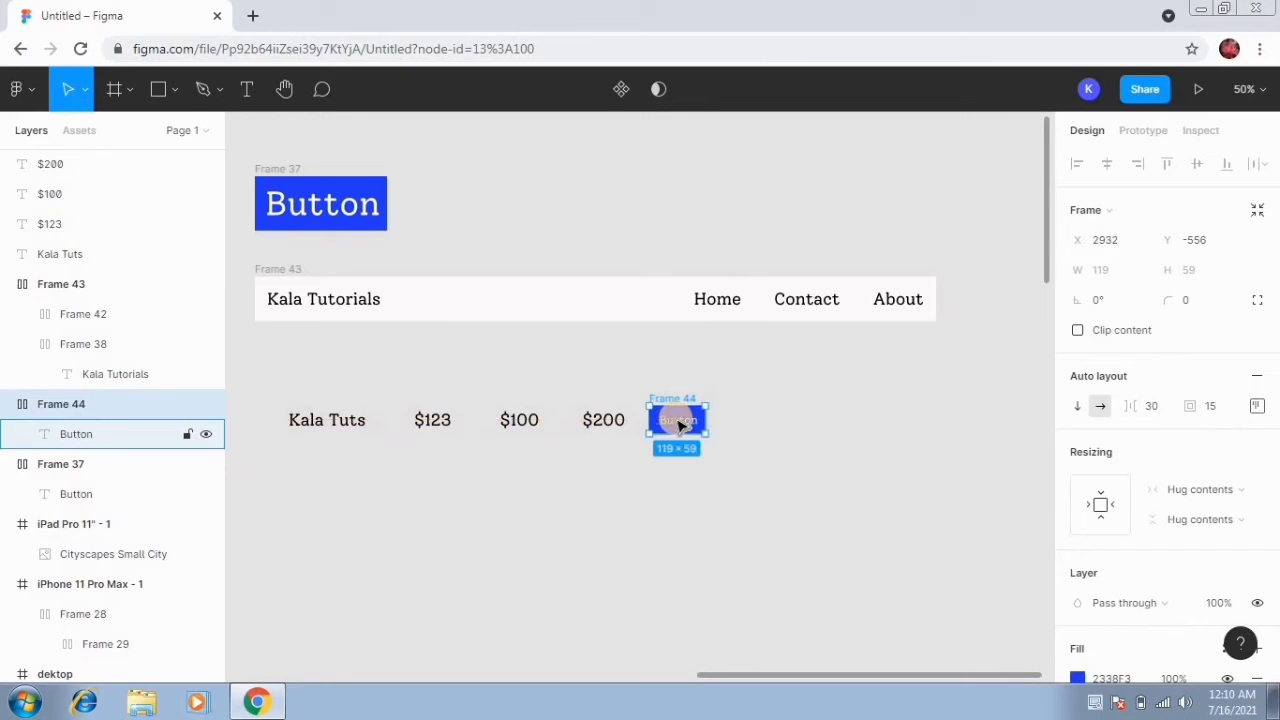
pyautogui.click(735, 465)
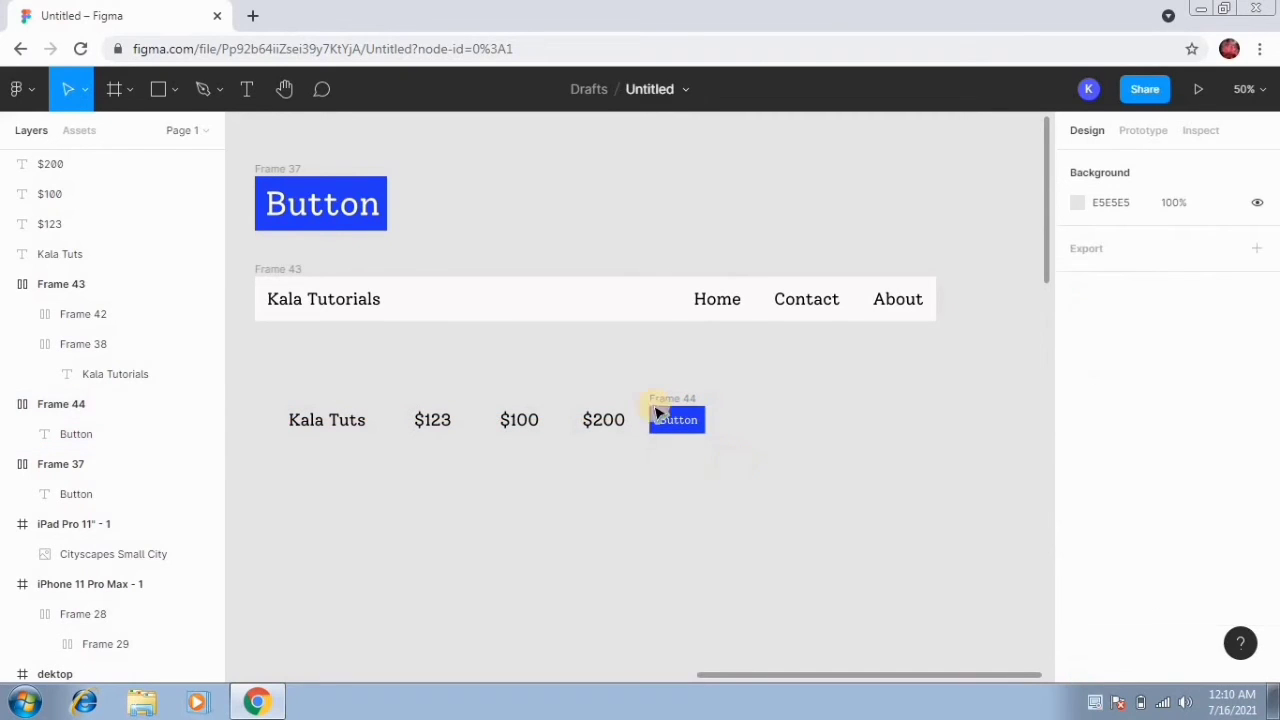
# Draw a star about 62 × 62 in the row, just after the small blue button.
pyautogui.click(178, 89)
pyautogui.click(178, 89)
pyautogui.rightClick(178, 89)
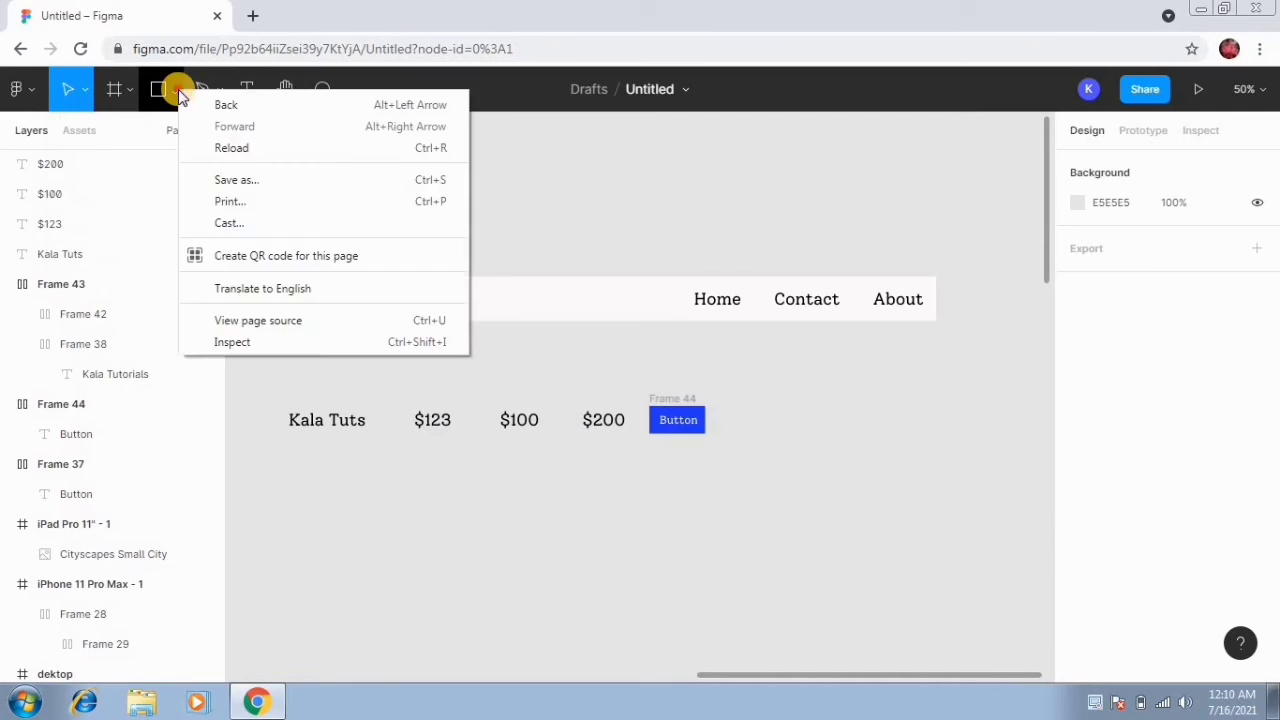
pyautogui.click(178, 89)
pyautogui.click(162, 247)
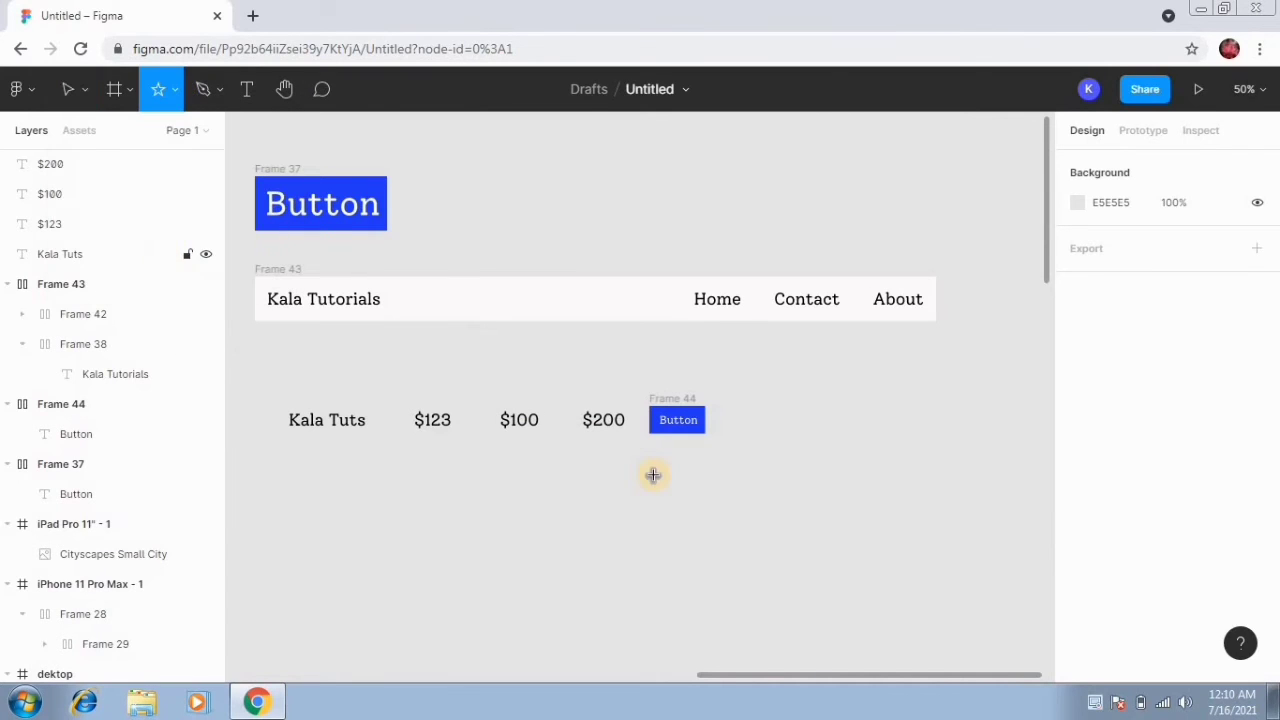
pyautogui.moveTo(733, 404); pyautogui.dragTo(768, 441)
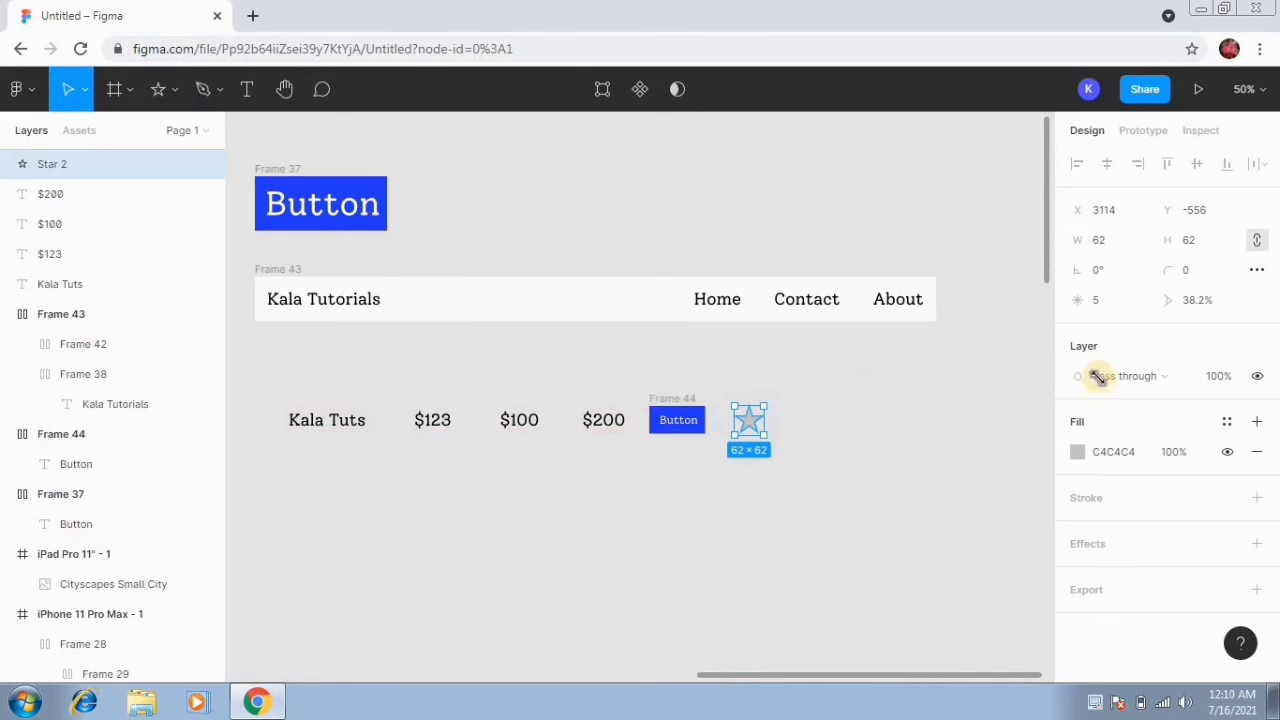
# Change the star's fill to bright yellow, FFF510.
pyautogui.click(1077, 452)
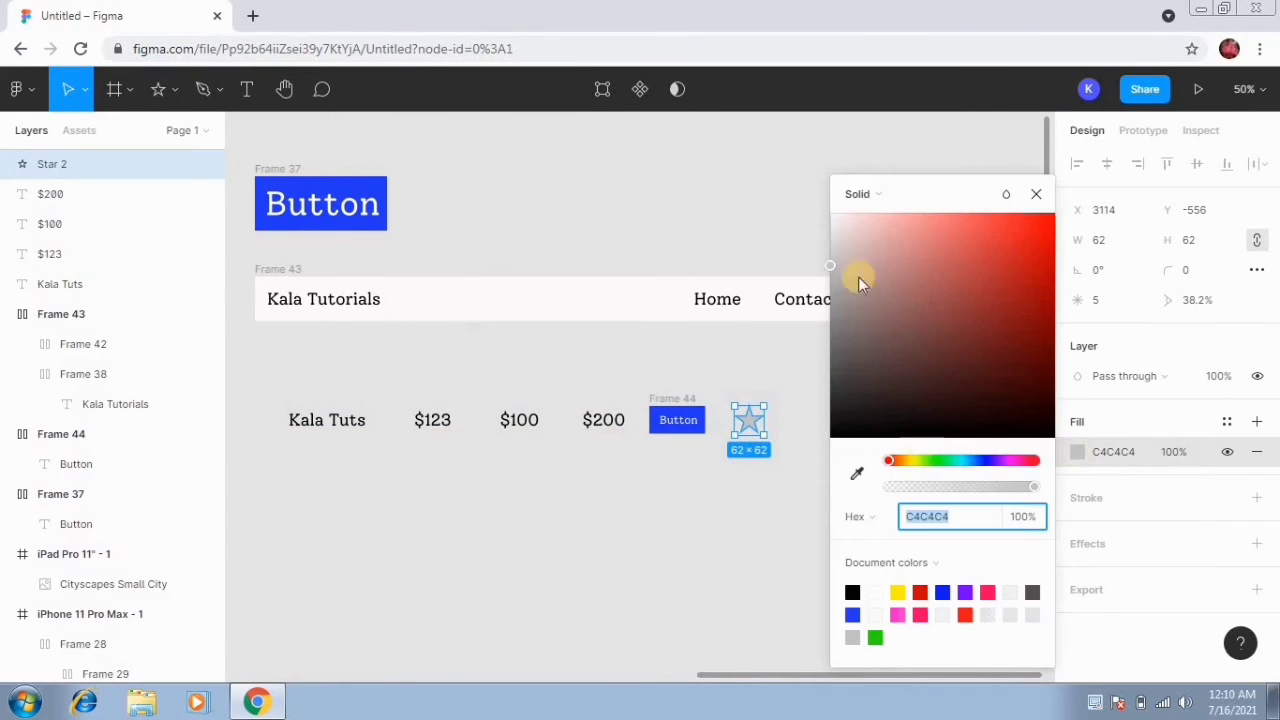
pyautogui.moveTo(889, 460); pyautogui.dragTo(910, 460)
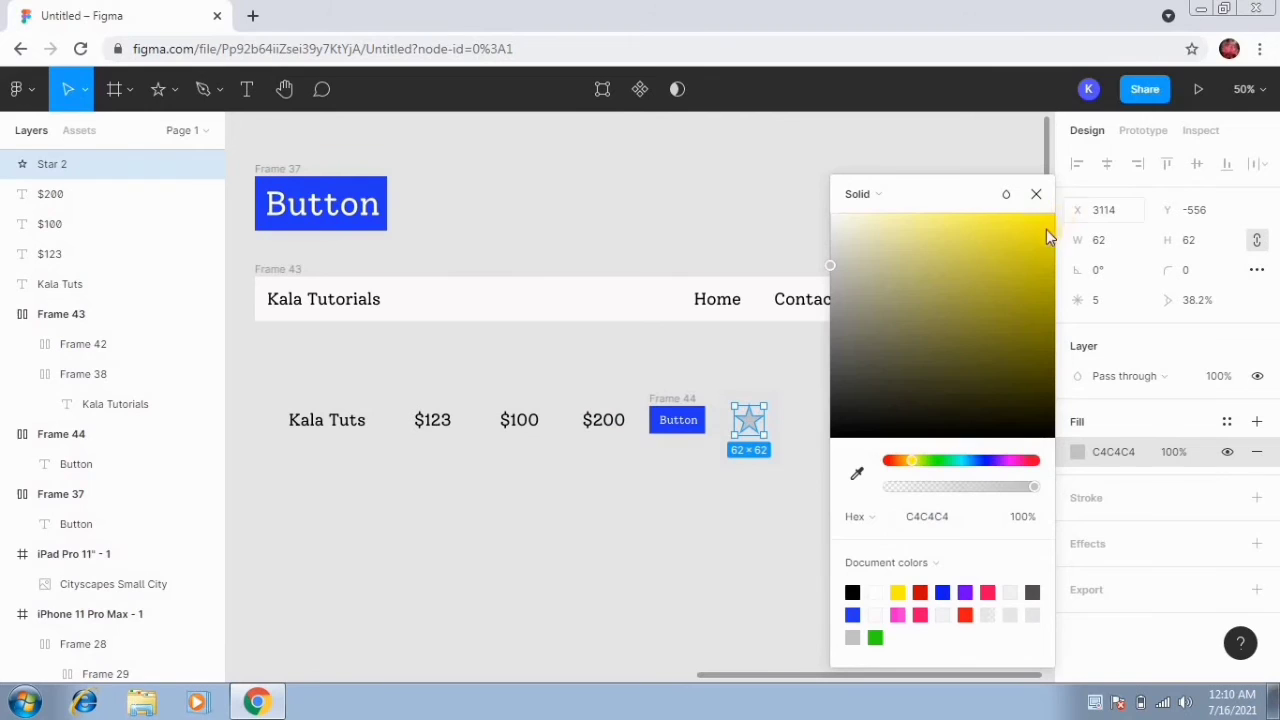
pyautogui.moveTo(1041, 218); pyautogui.dragTo(1041, 207)
pyautogui.click(1036, 194)
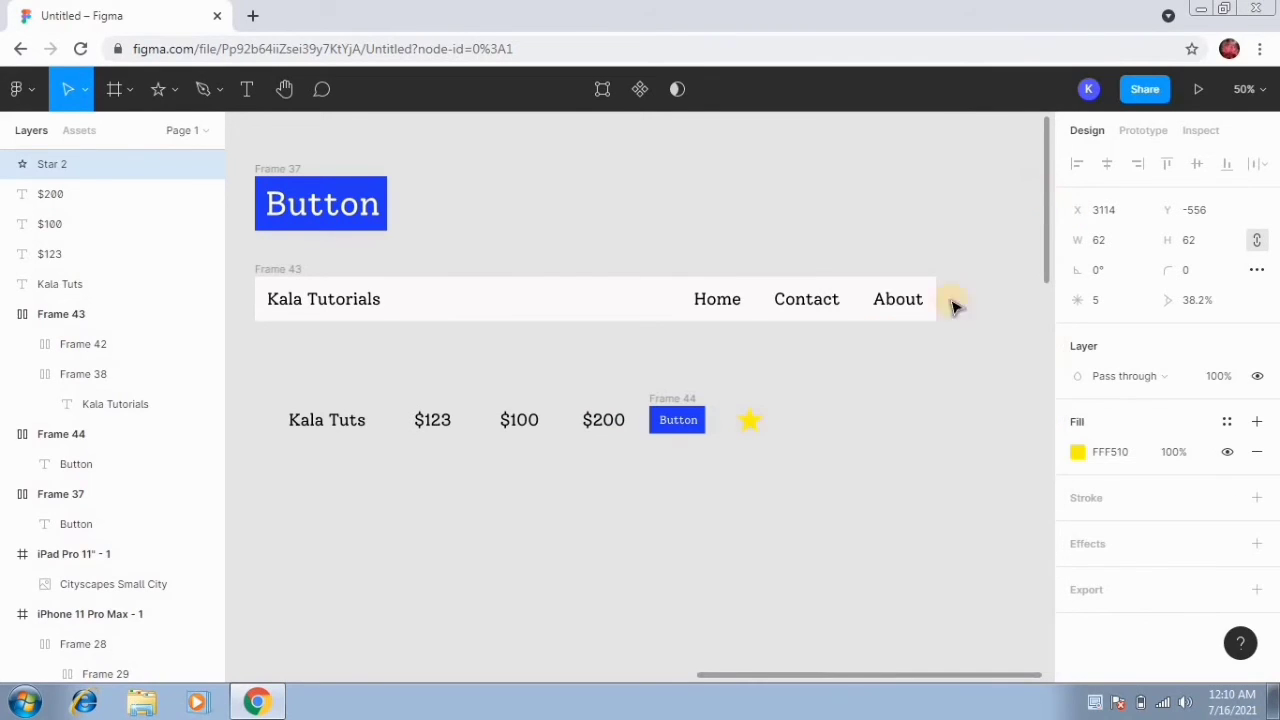
pyautogui.click(702, 553)
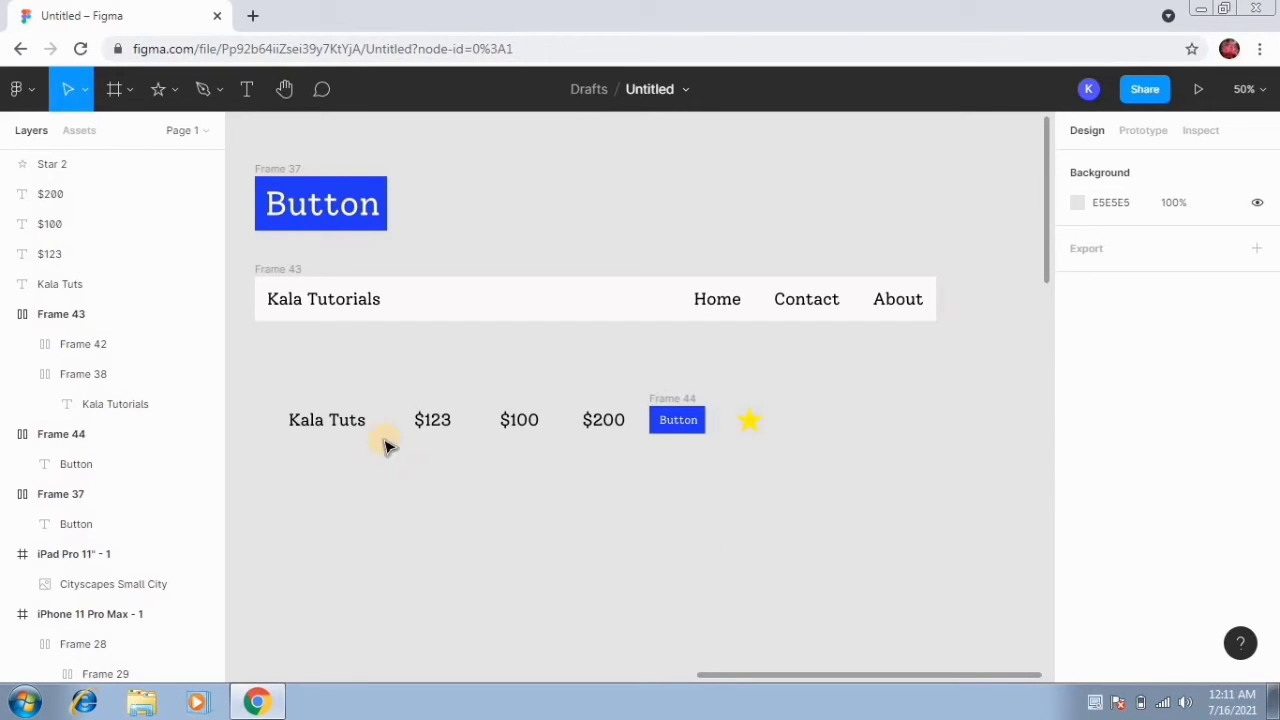
# Add auto layout separately to the "Kala Tuts" text, the "$123", "$100" and "$200" texts, and the yellow star.
pyautogui.click(355, 430)
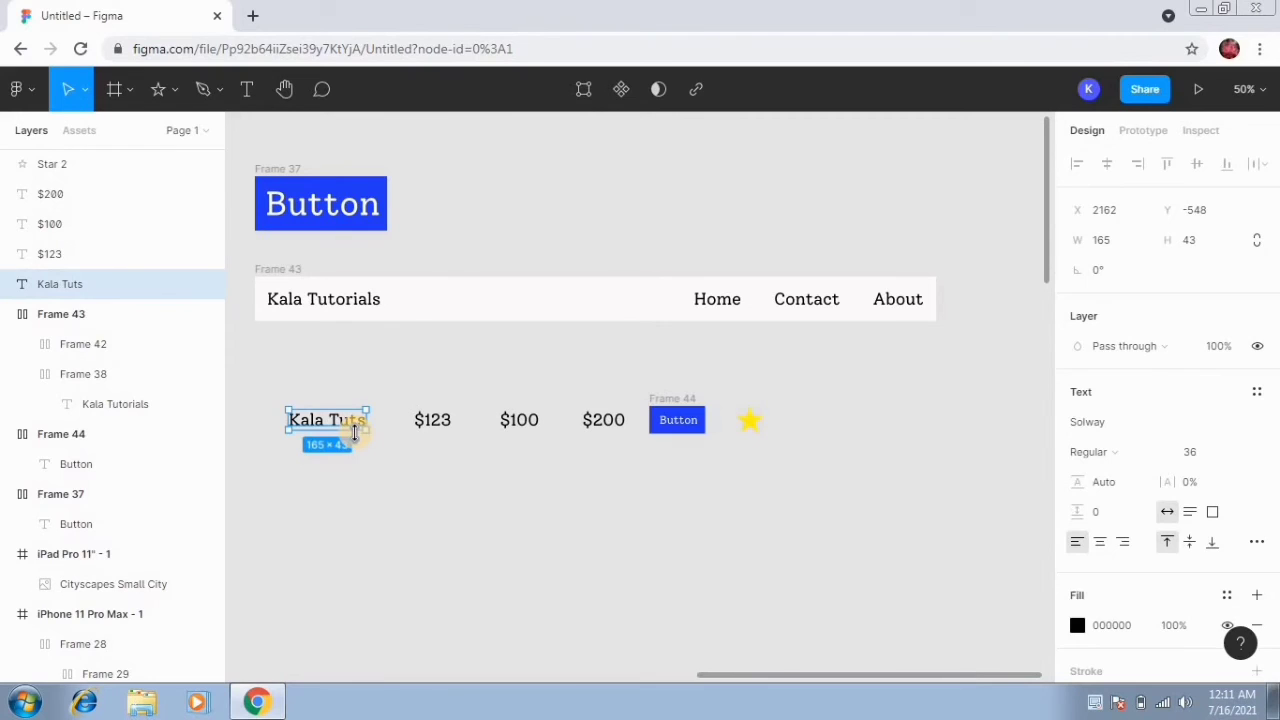
pyautogui.hotkey('shift', 'a')
pyautogui.click(433, 425)
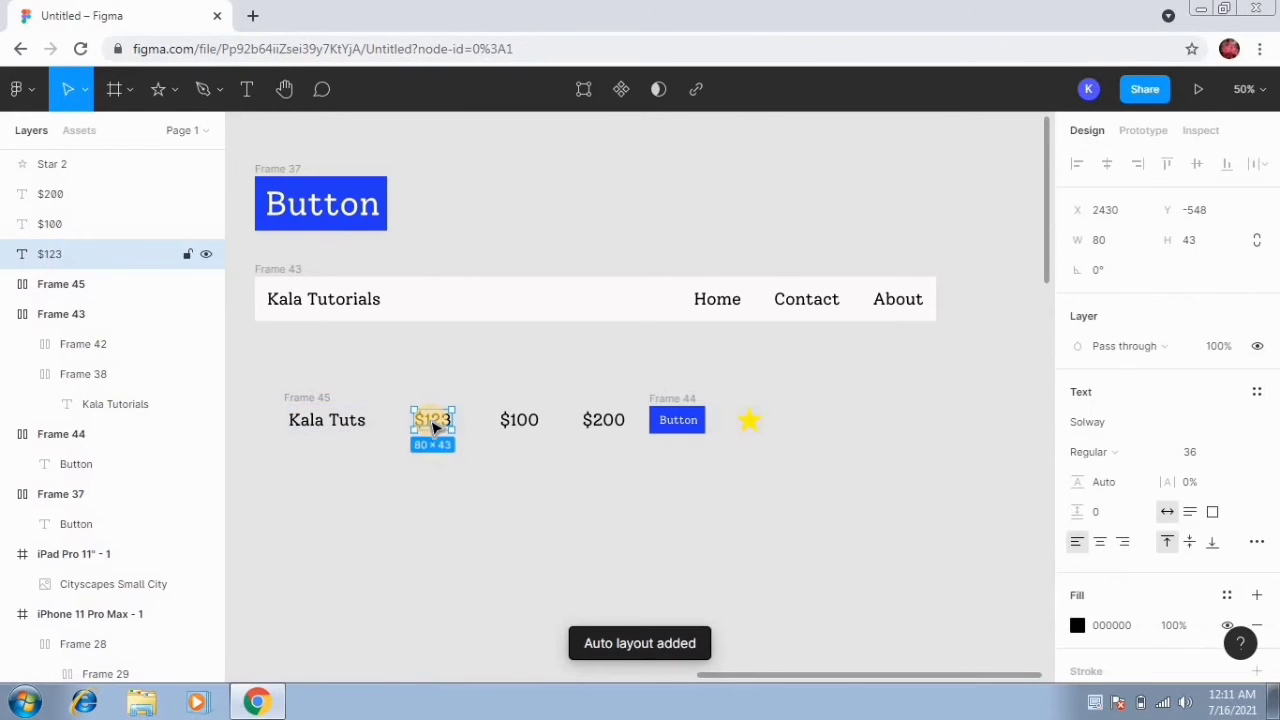
pyautogui.hotkey('shift', 'a')
pyautogui.click(509, 425)
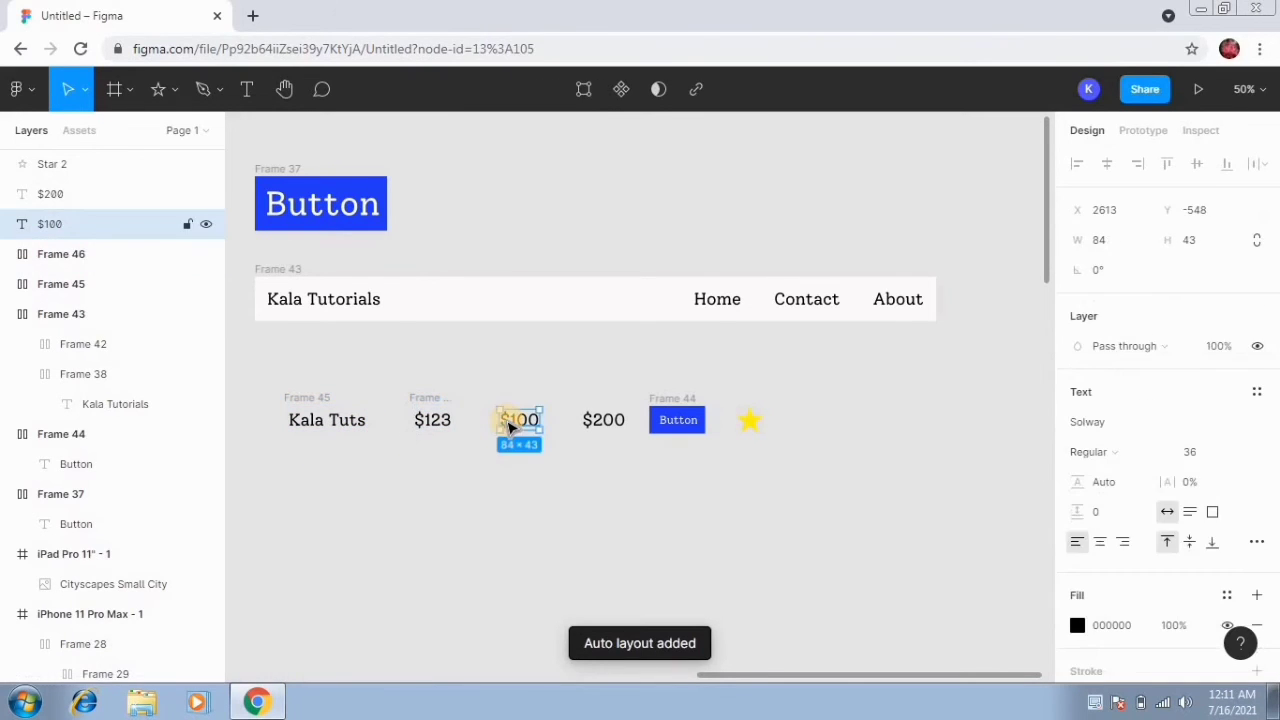
pyautogui.hotkey('shift', 'a')
pyautogui.click(608, 421)
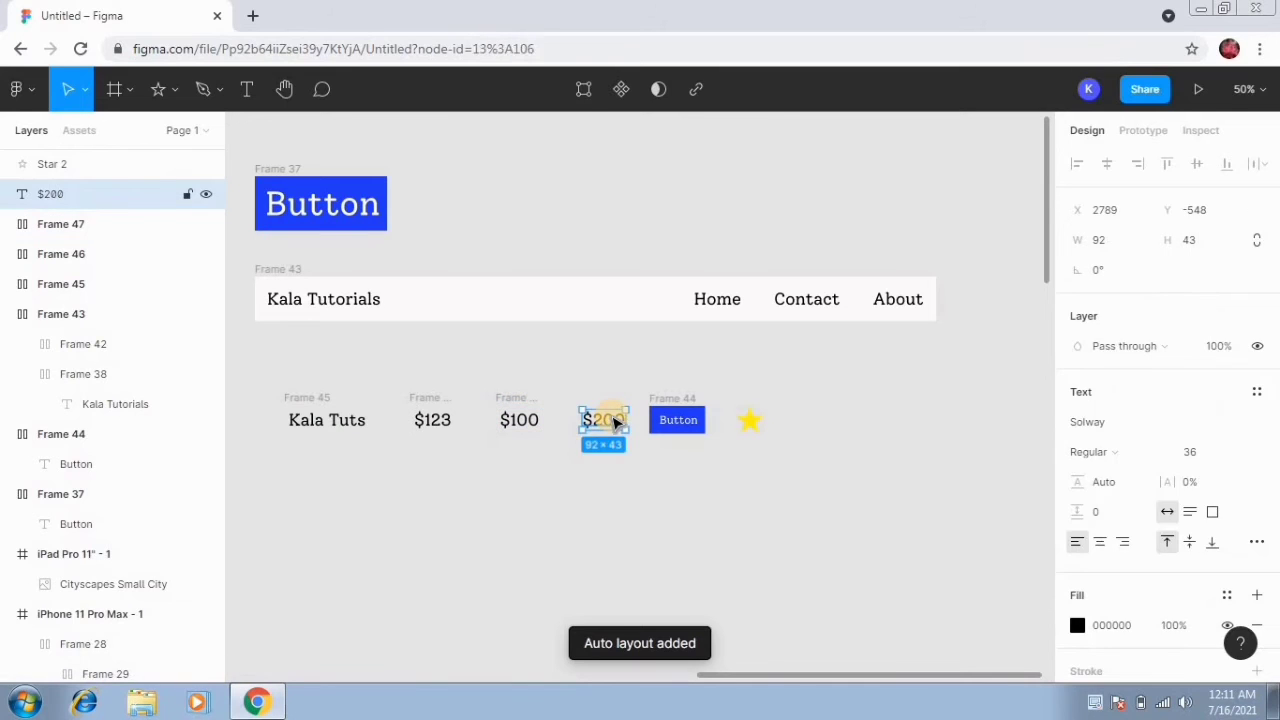
pyautogui.hotkey('shift', 'a')
pyautogui.click(750, 421)
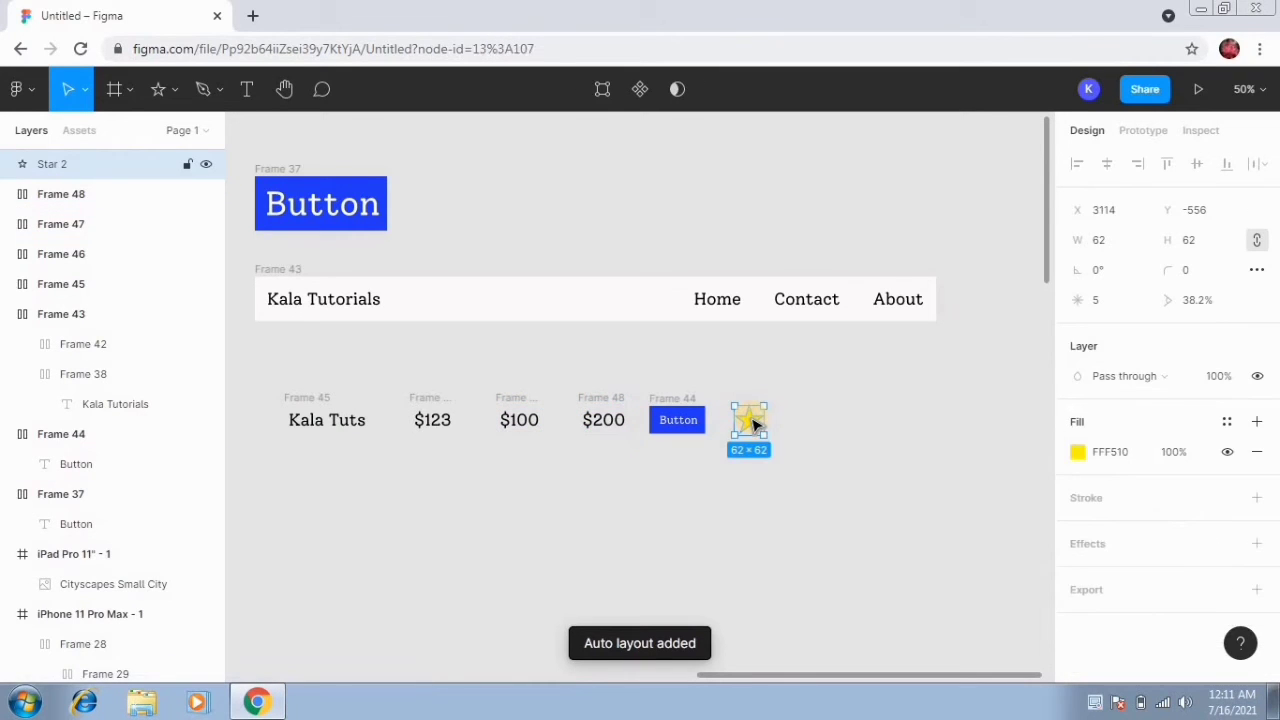
pyautogui.hotkey('shift', 'a')
pyautogui.click(838, 485)
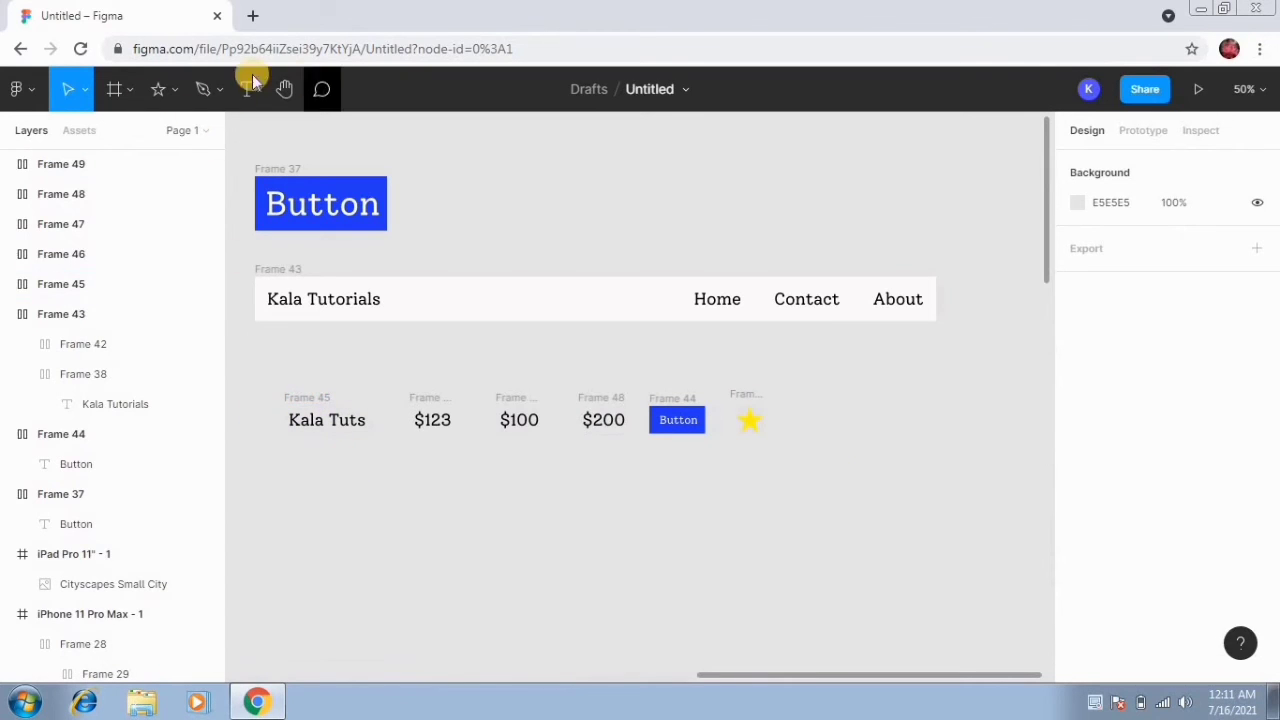
pyautogui.click(168, 89)
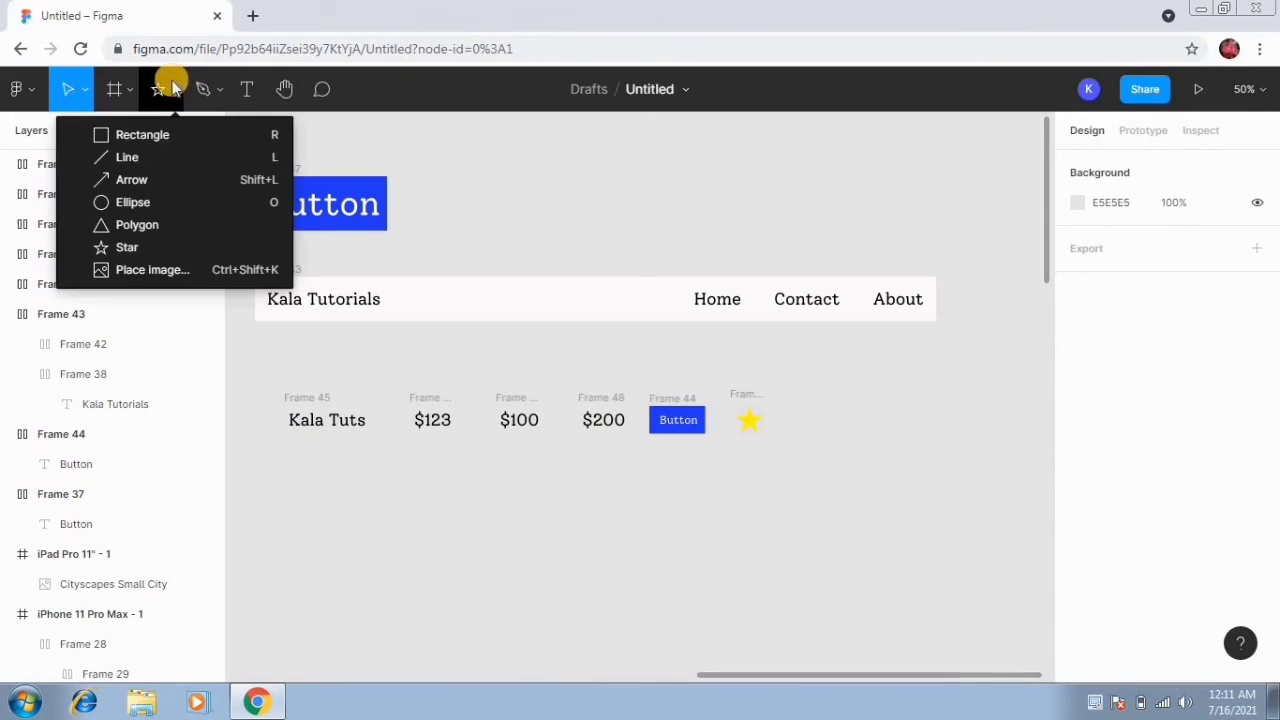
pyautogui.click(165, 203)
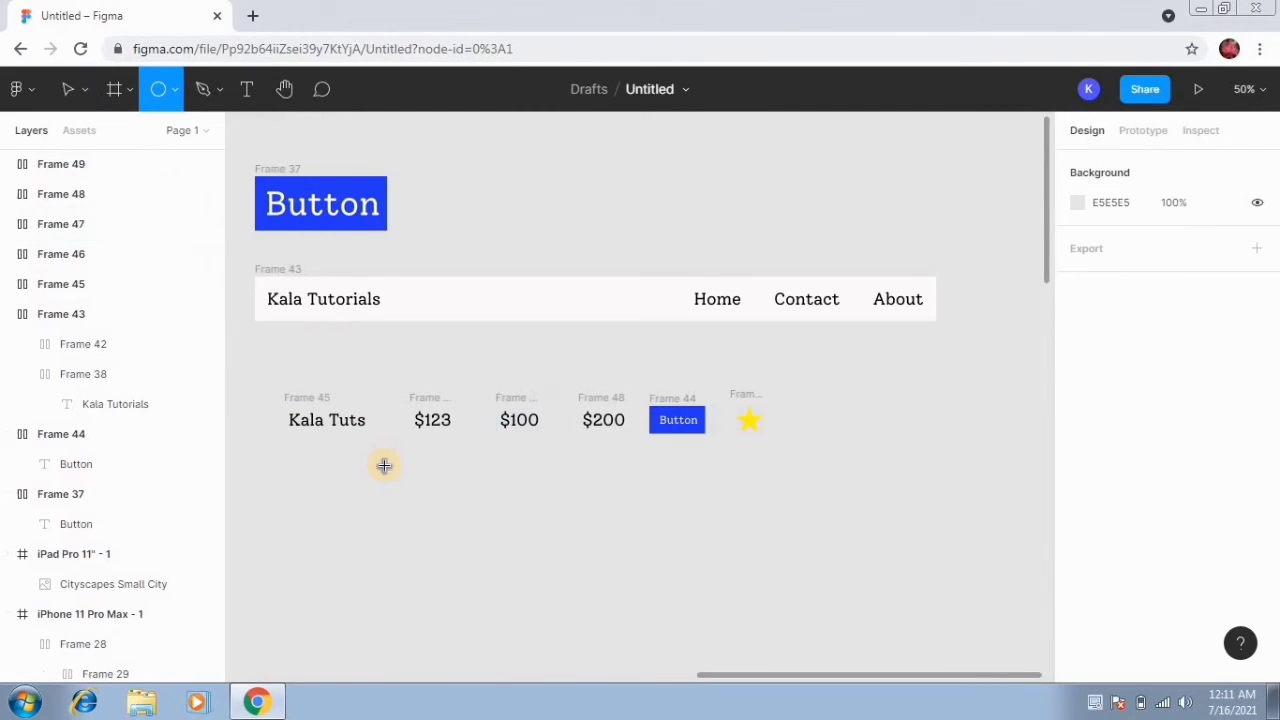
pyautogui.moveTo(296, 470); pyautogui.dragTo(318, 500)
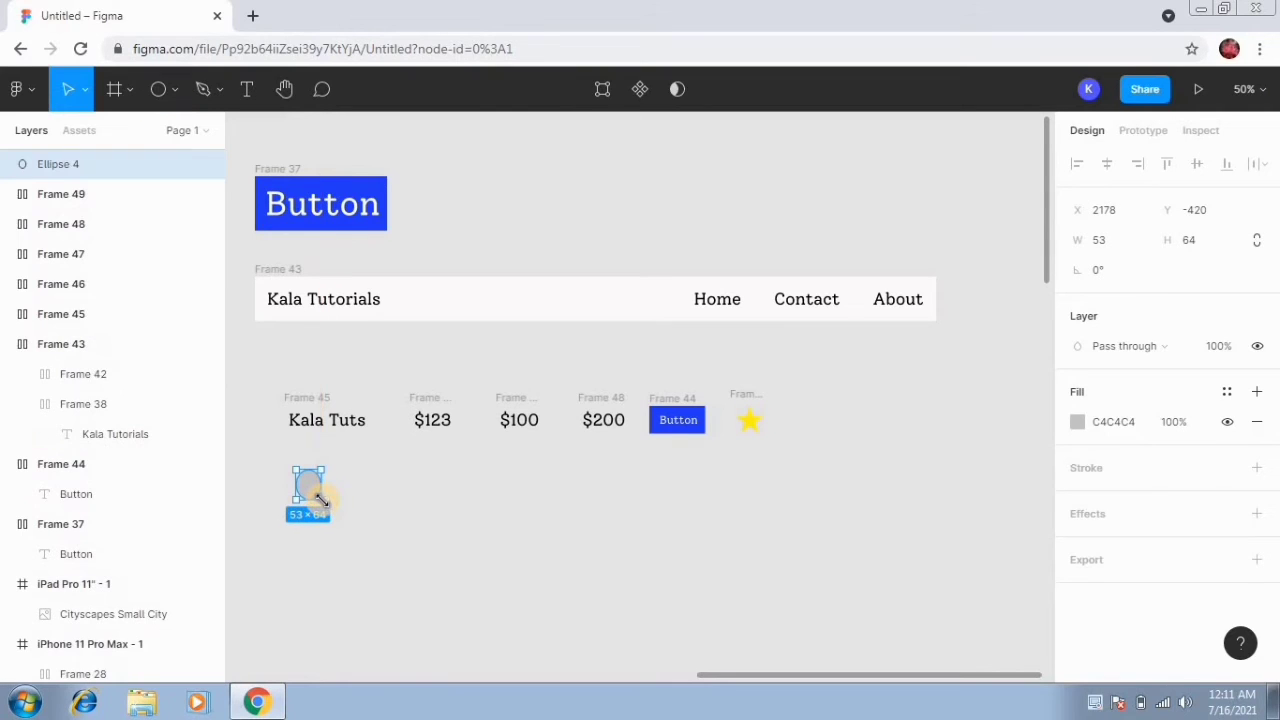
pyautogui.hotkey('ctrl', 'z')
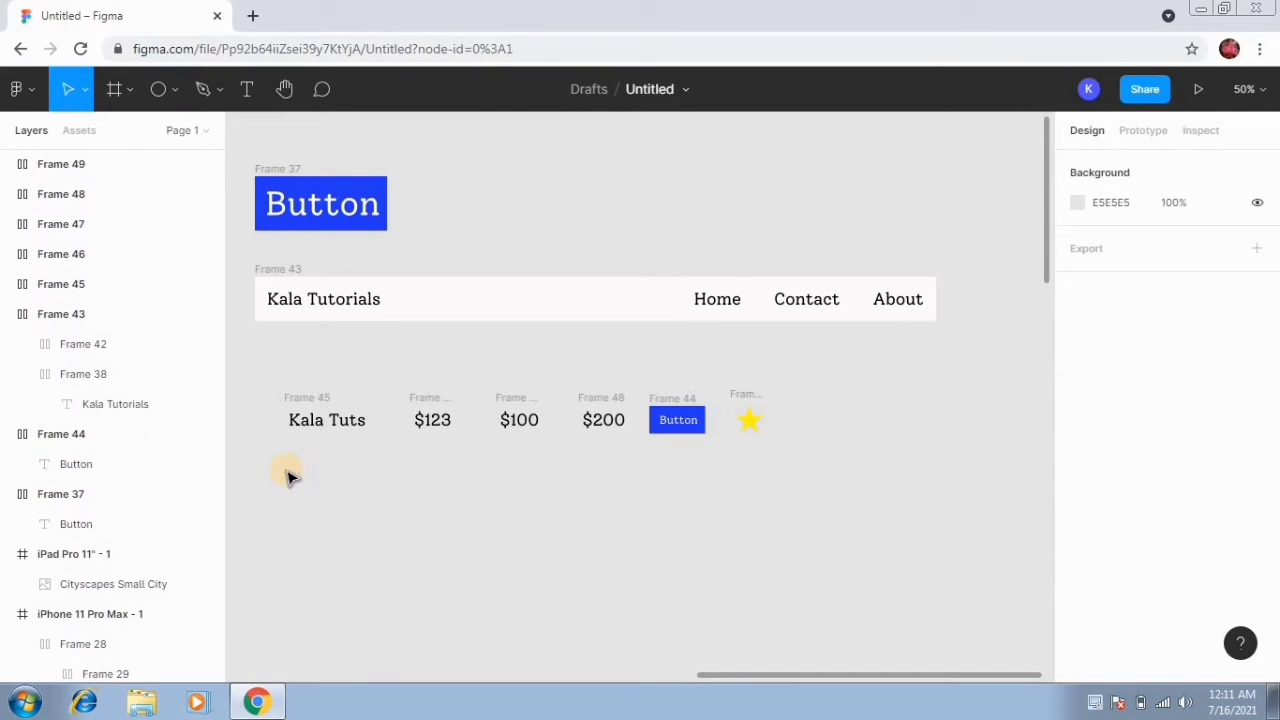
# Draw a circle about 66 × 66 below the "Kala Tuts" text and fill it with cyan, 07D6F2.
pyautogui.press('o')
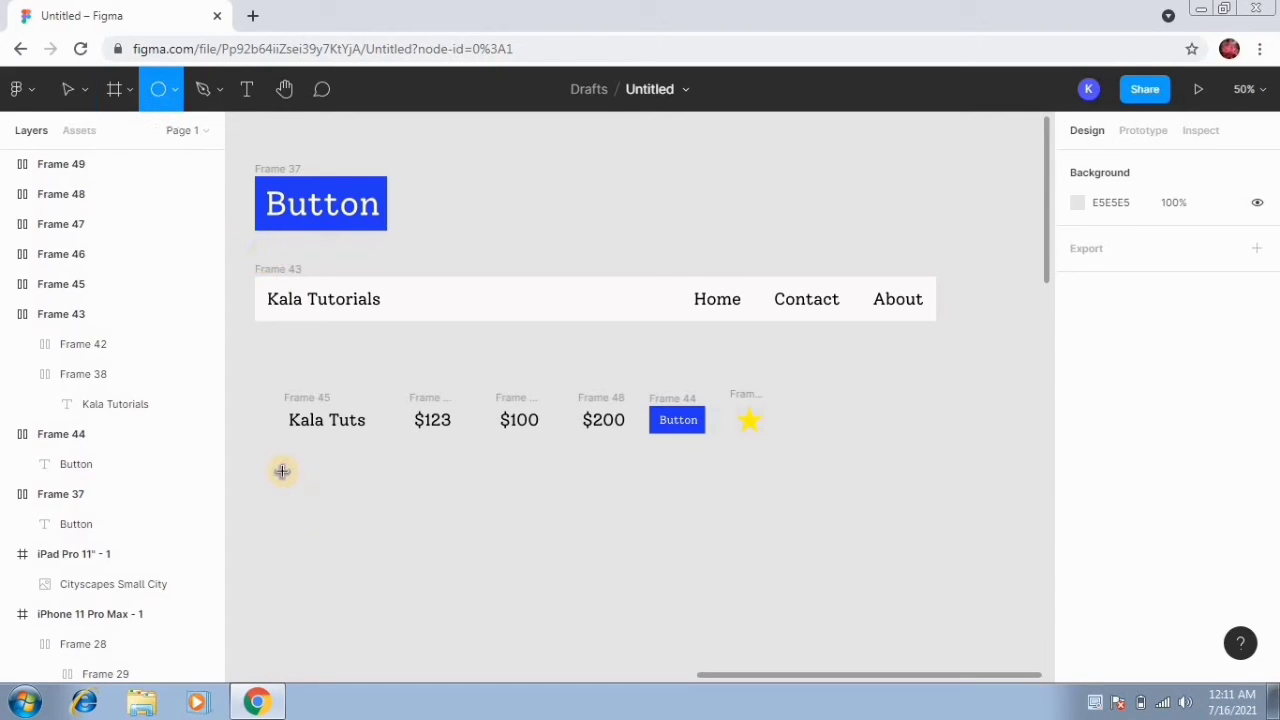
pyautogui.moveTo(279, 465); pyautogui.dragTo(313, 495)
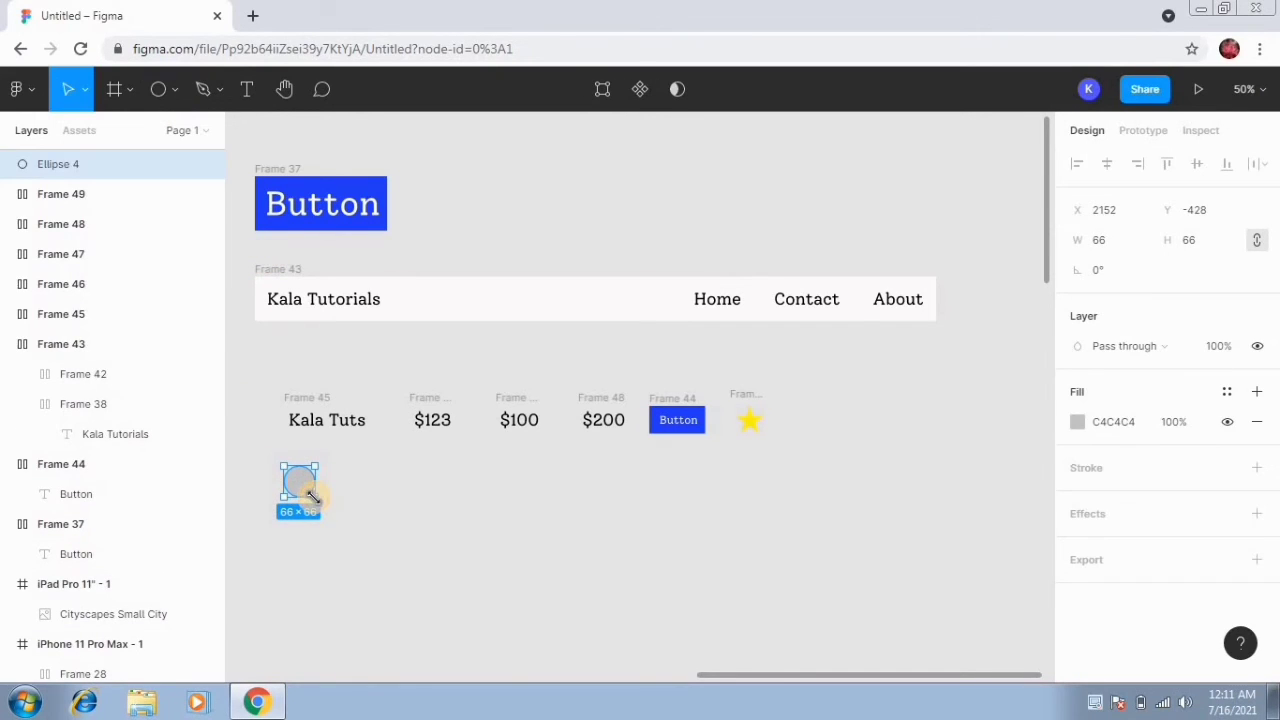
pyautogui.click(1080, 422)
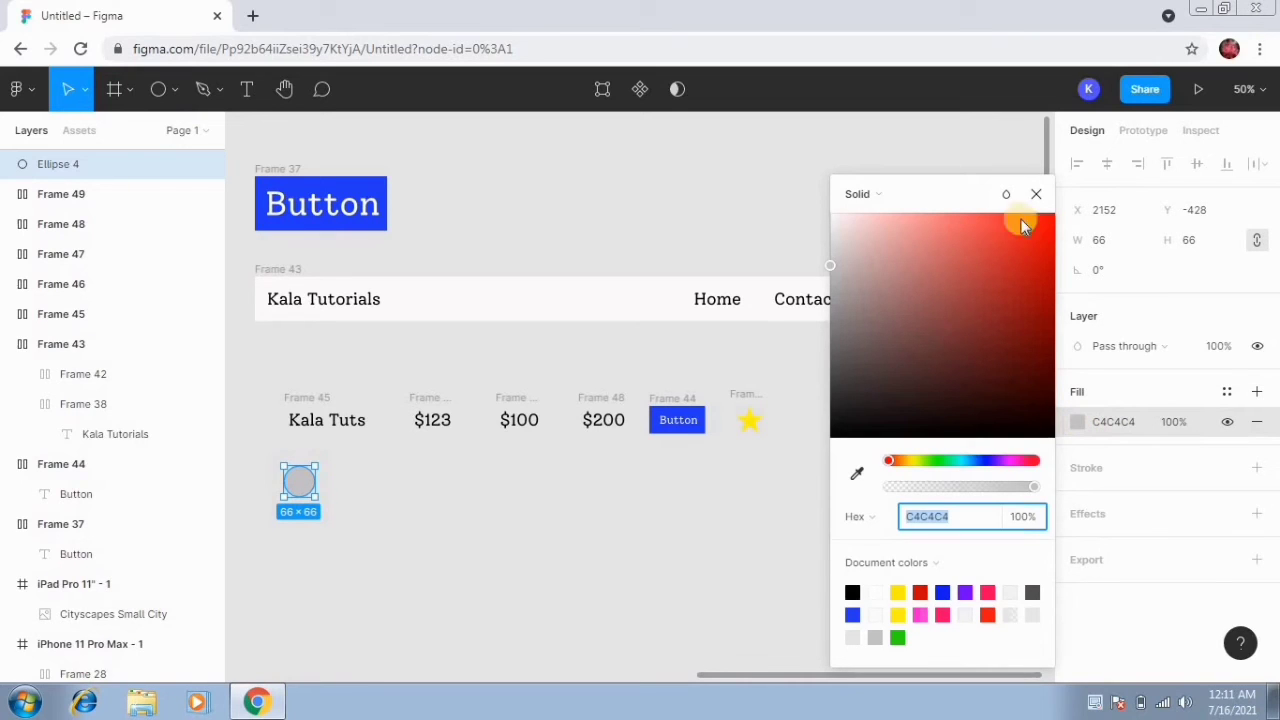
pyautogui.click(966, 462)
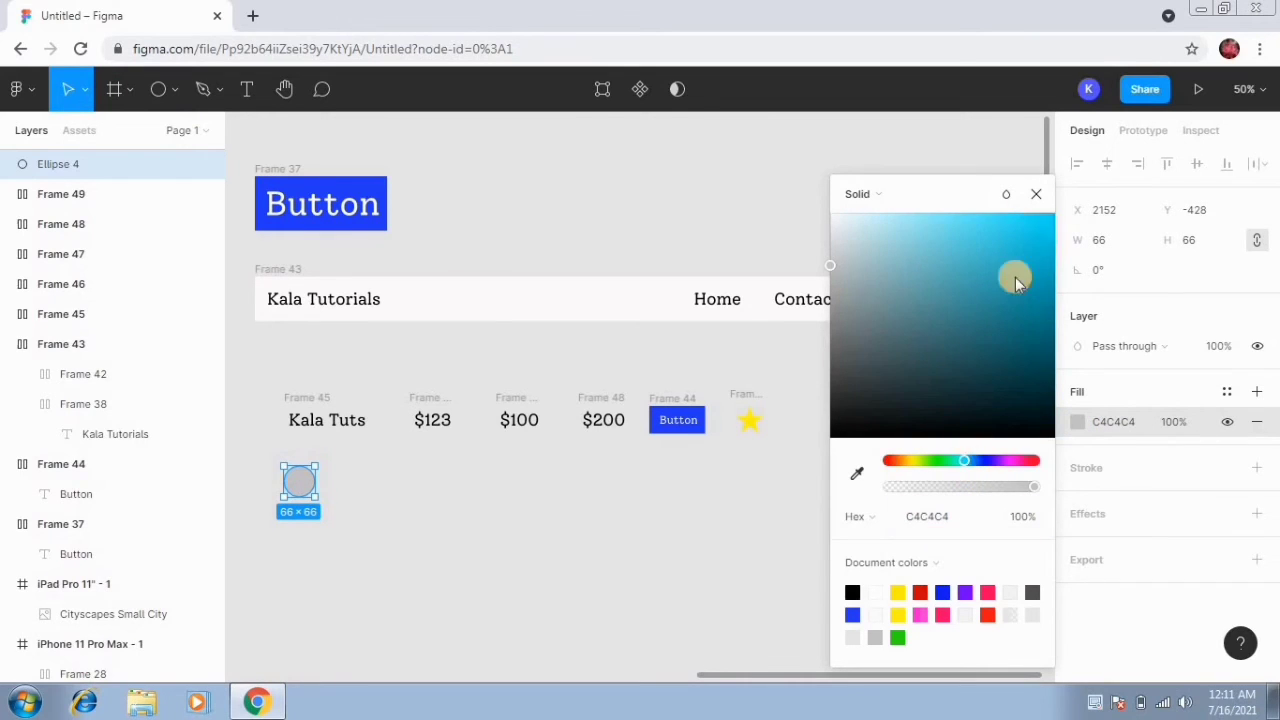
pyautogui.click(1048, 224)
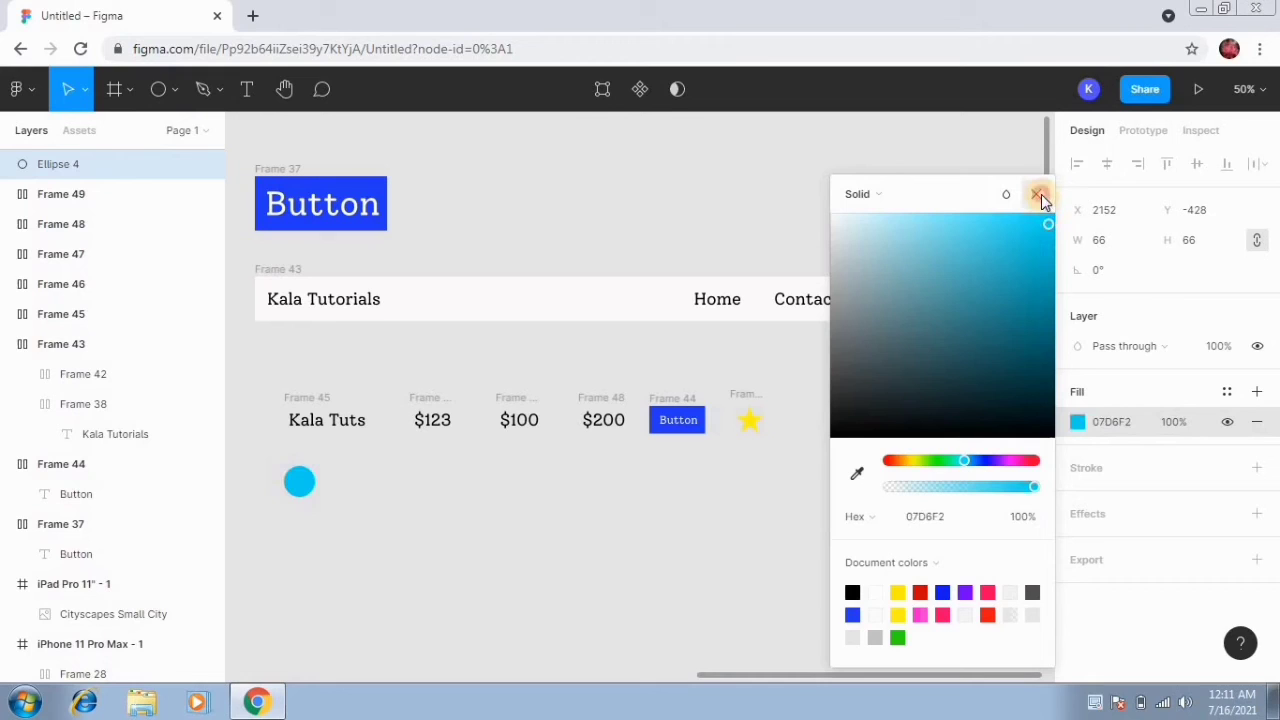
pyautogui.click(1040, 195)
# Add auto layout to the cyan circle and move it into the row, just before "Kala Tuts".
pyautogui.hotkey('shift', 'a')
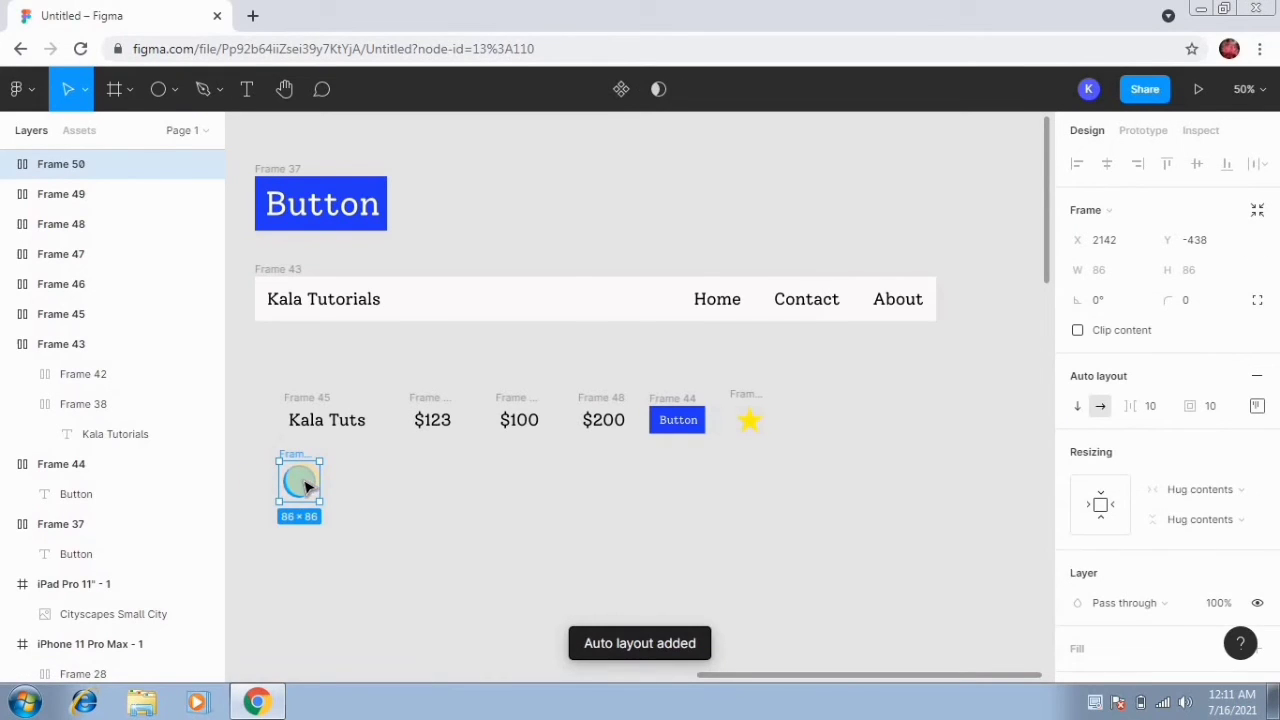
pyautogui.moveTo(305, 487); pyautogui.dragTo(270, 432)
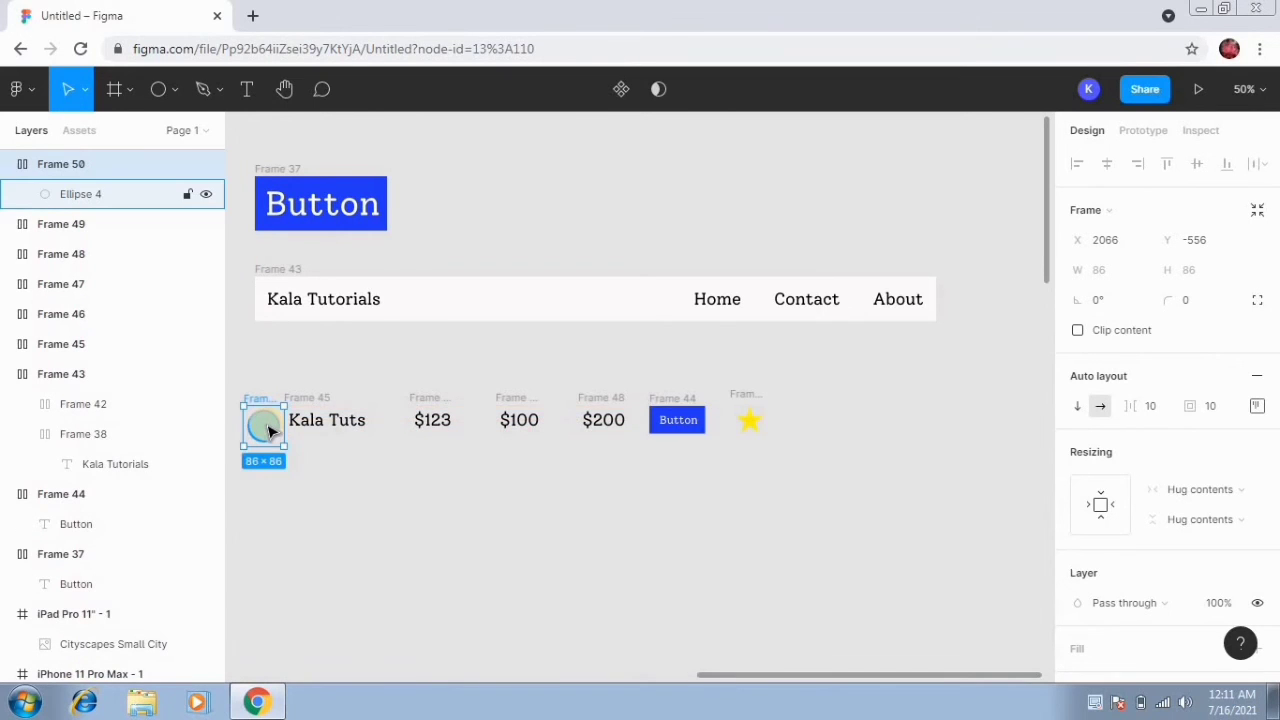
# Wrap the cyan circle and "Kala Tuts" in one horizontal auto layout frame and centre its contents vertically.
pyautogui.moveTo(232, 369); pyautogui.dragTo(326, 398)
pyautogui.moveTo(372, 450); pyautogui.dragTo(371, 449)
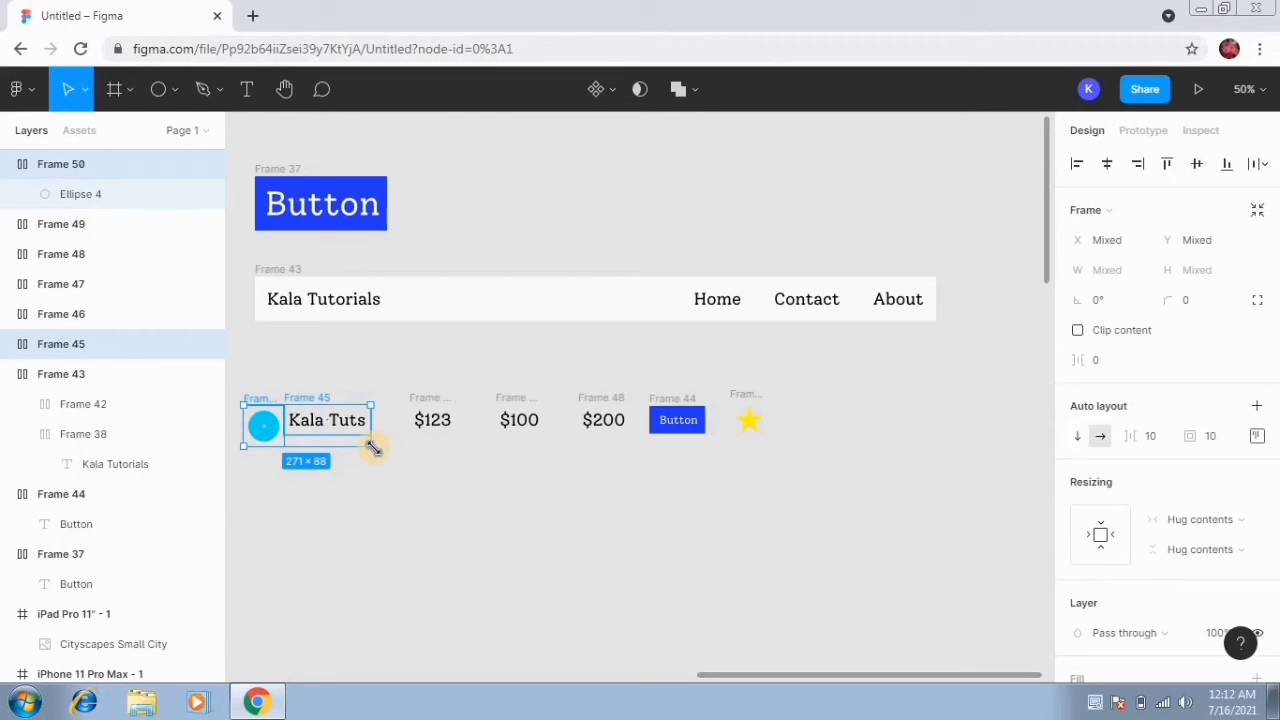
pyautogui.hotkey('shift', 'a')
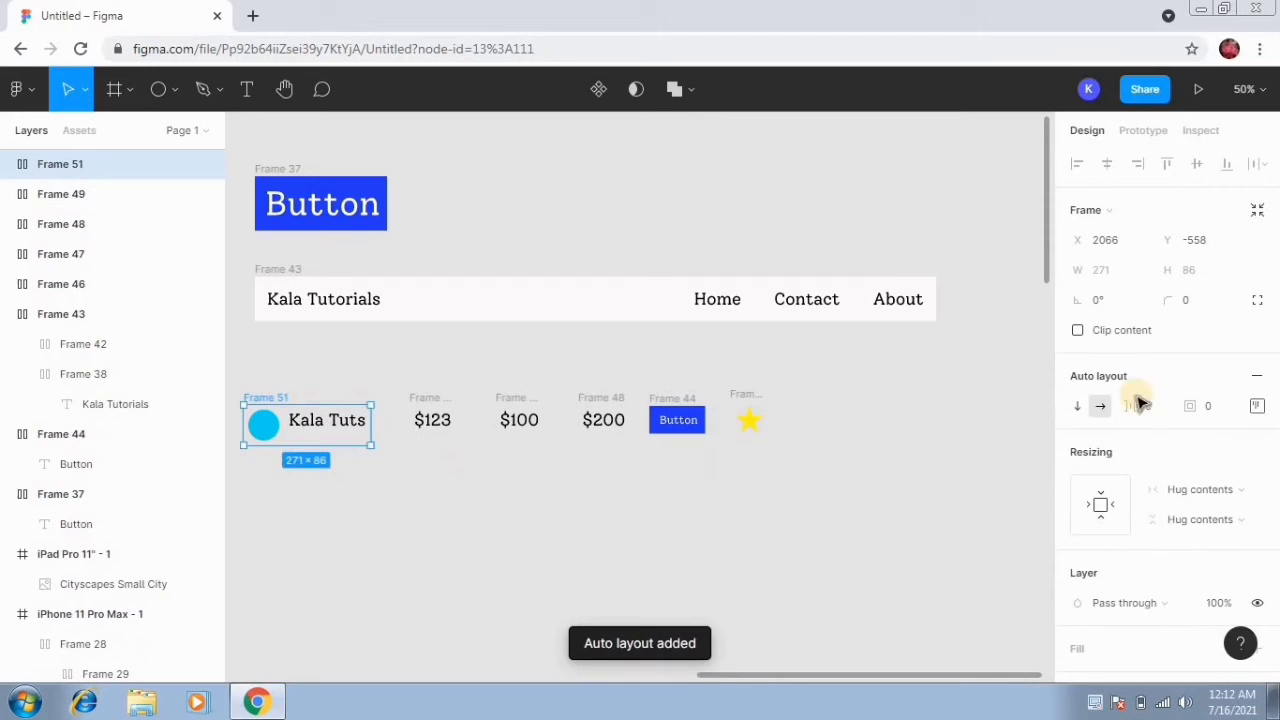
pyautogui.click(1257, 406)
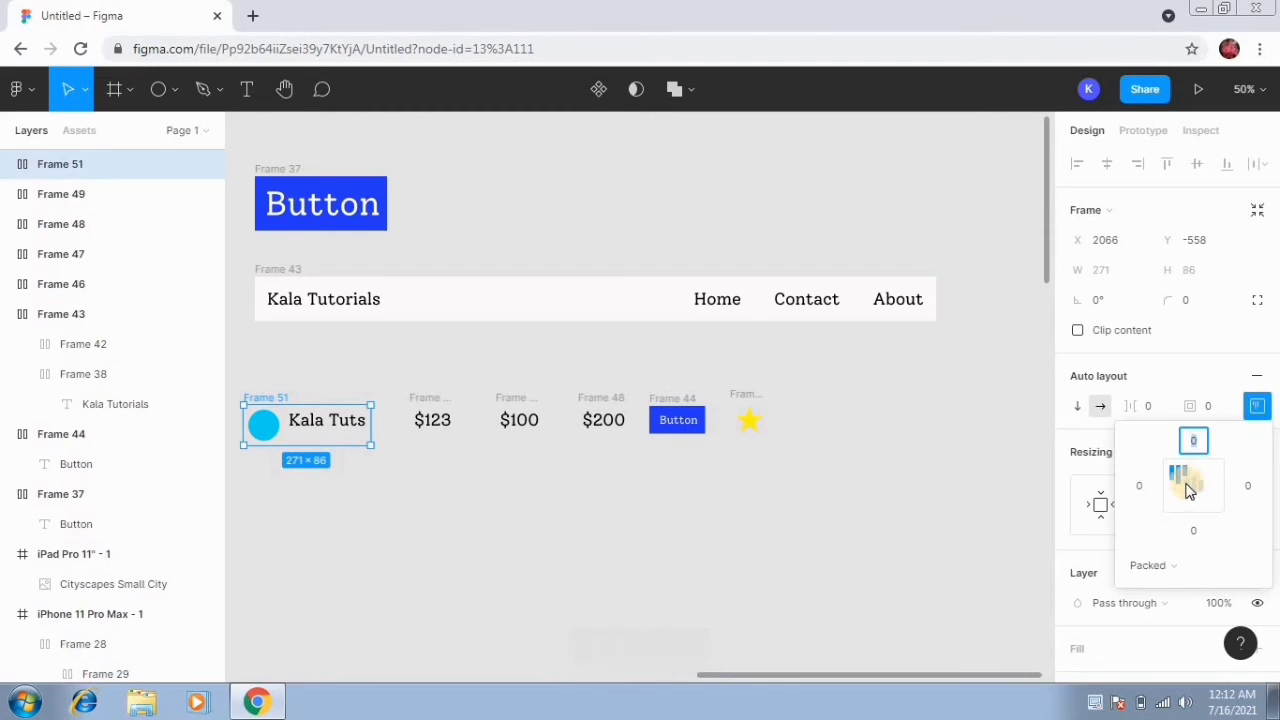
pyautogui.click(1178, 487)
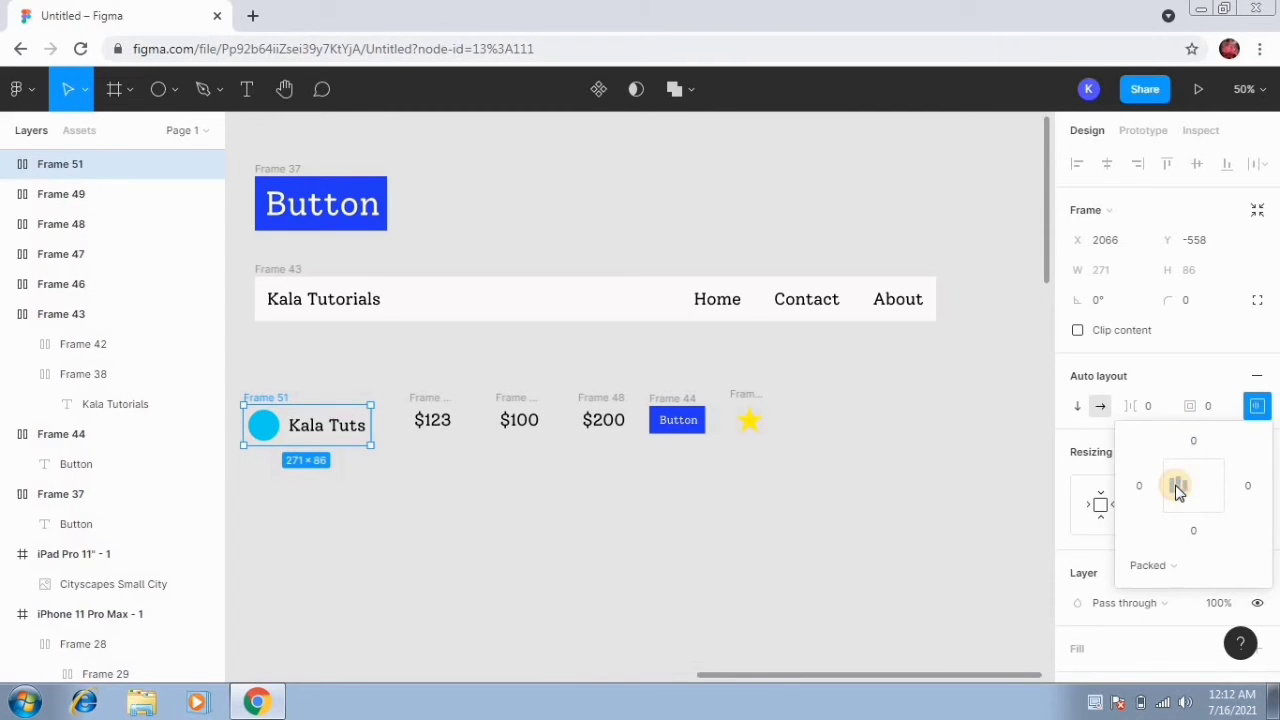
pyautogui.click(528, 518)
pyautogui.click(426, 400)
pyautogui.click(571, 531)
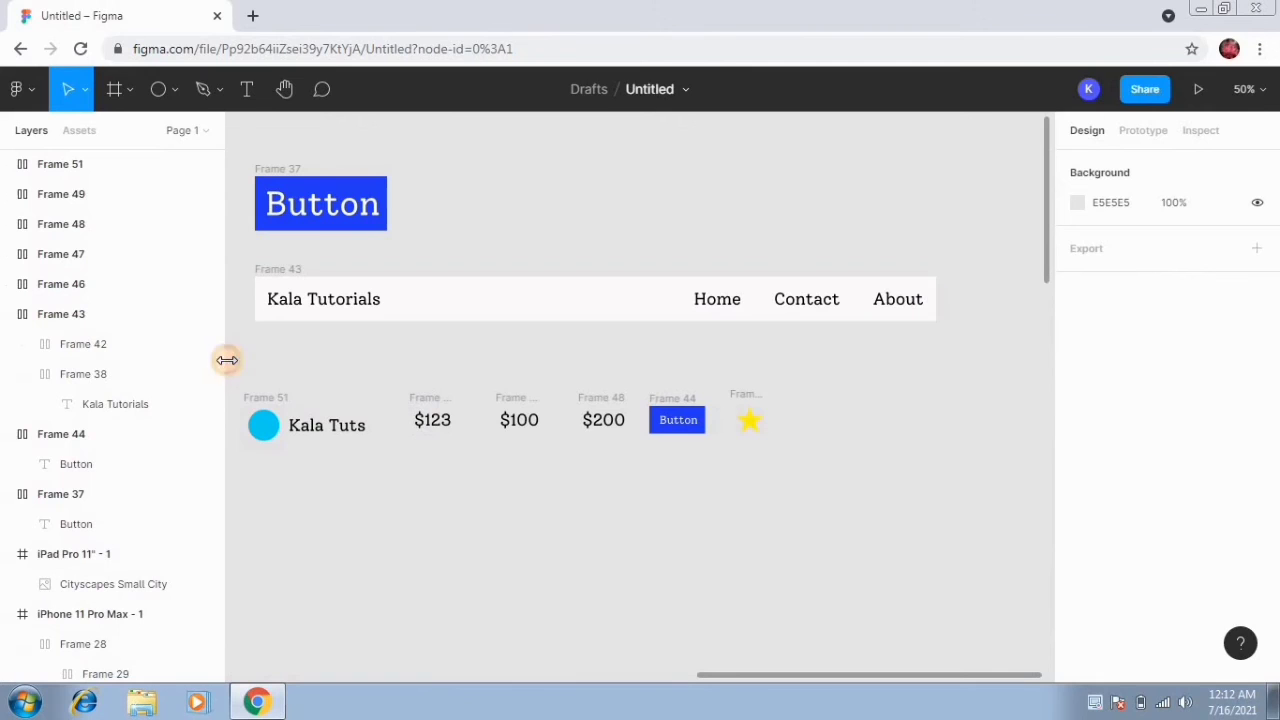
# Wrap all the row items, from the circle to the star, in one auto layout frame and centre them vertically.
pyautogui.moveTo(233, 368); pyautogui.dragTo(845, 483)
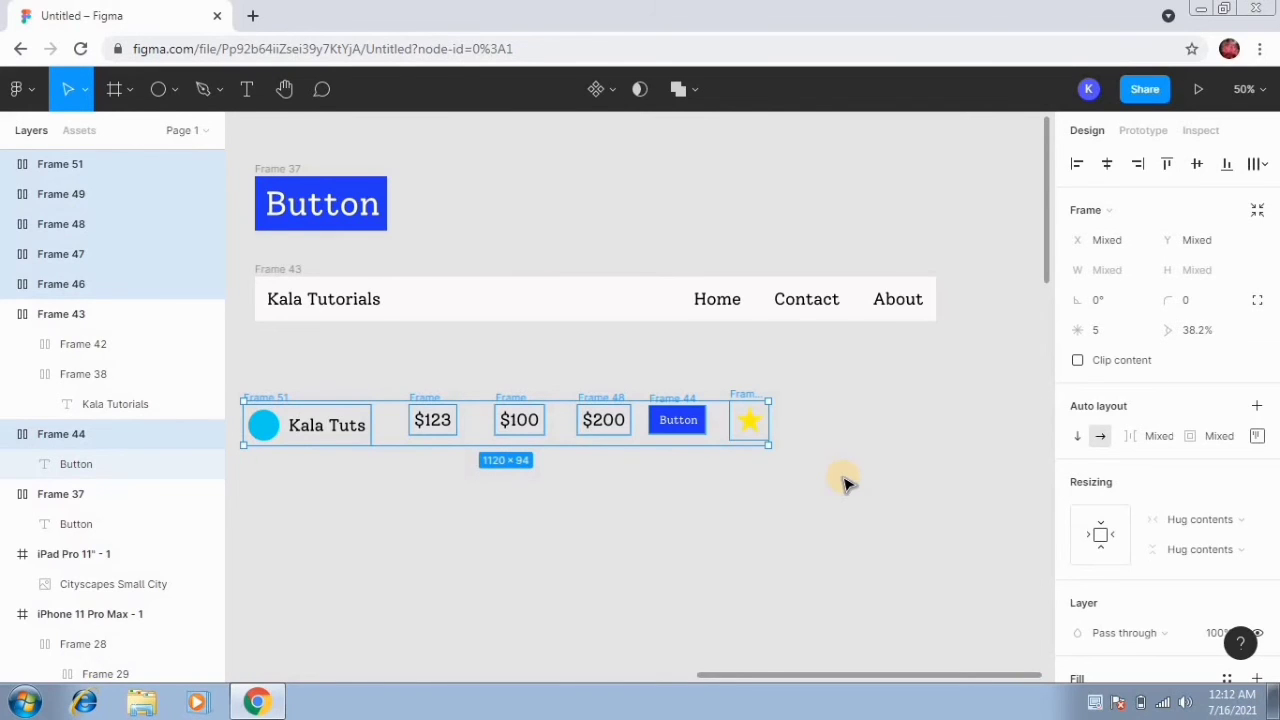
pyautogui.hotkey('shift', 'a')
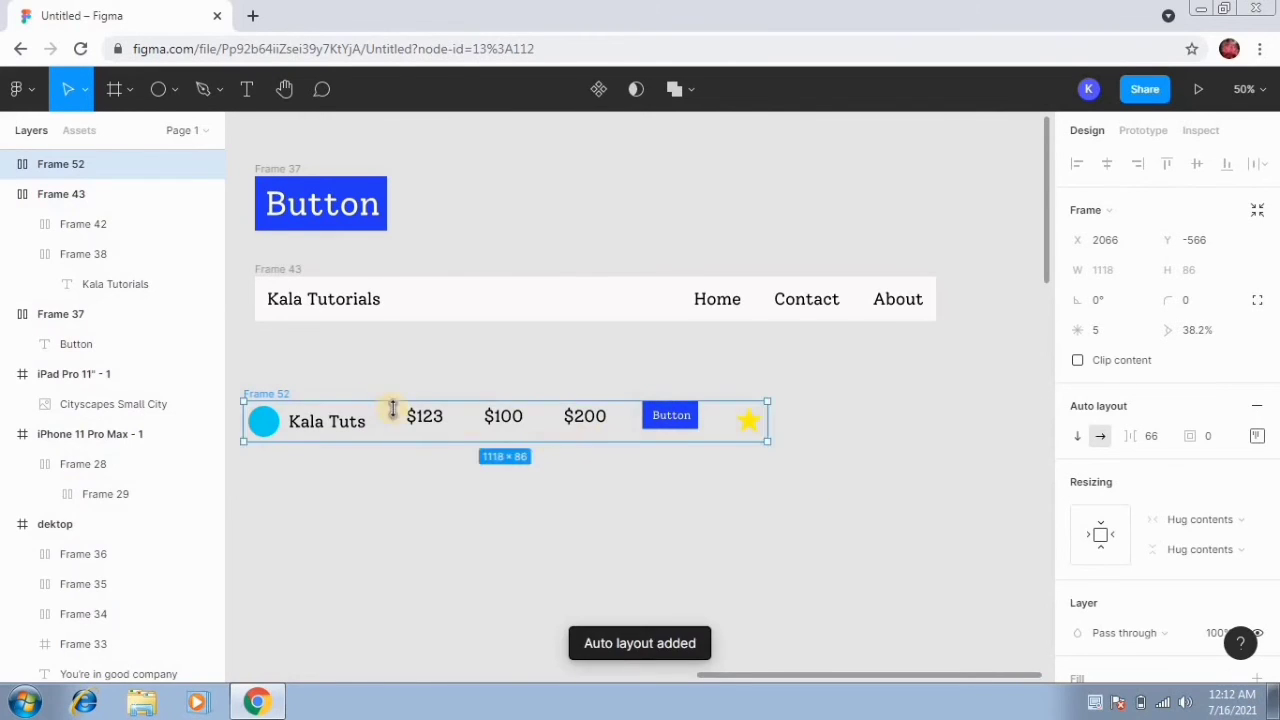
pyautogui.click(1258, 437)
pyautogui.click(1180, 518)
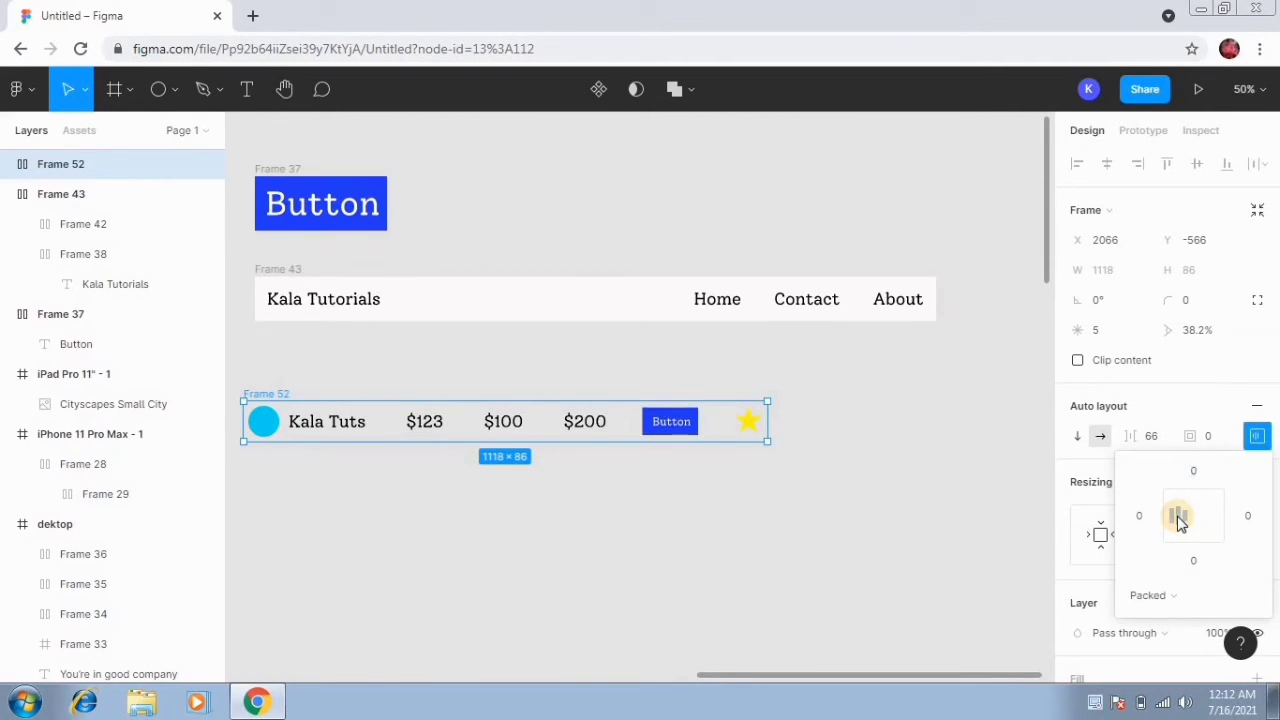
pyautogui.click(818, 508)
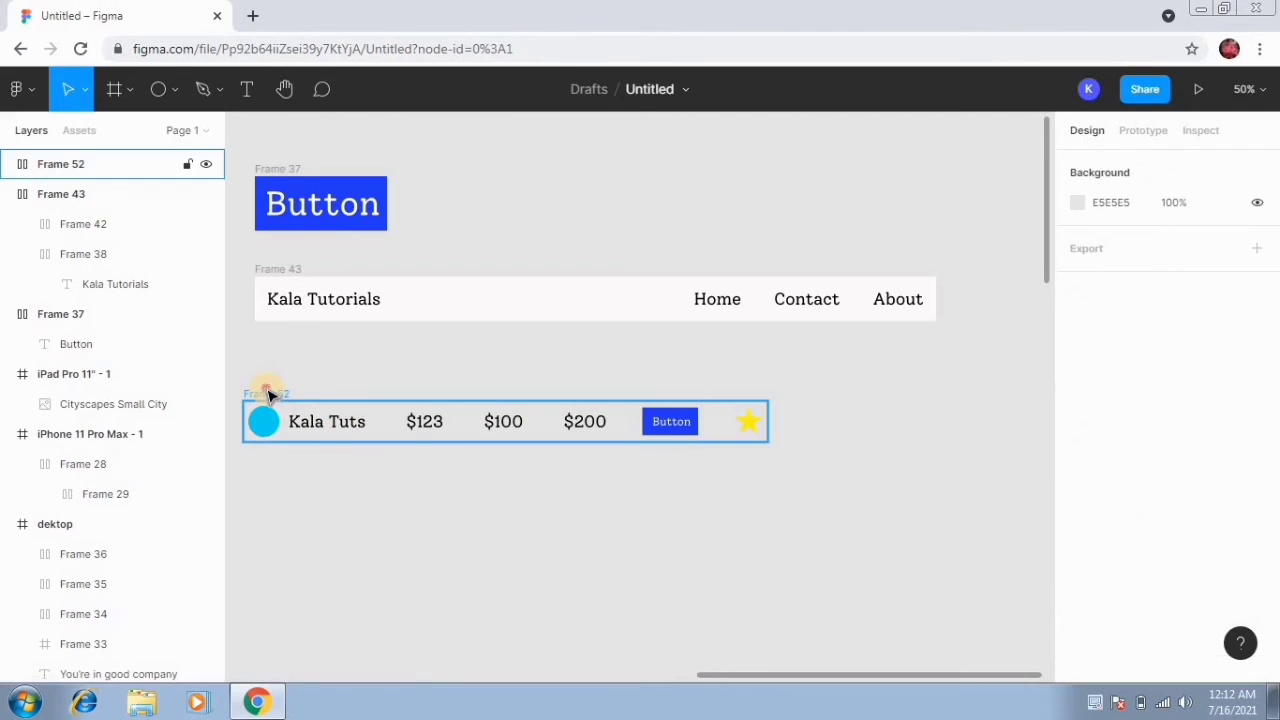
# Add a white fill, FFFFFF, to the frame around the whole list row.
pyautogui.click(266, 394)
pyautogui.scroll(-3, 1100, 474)
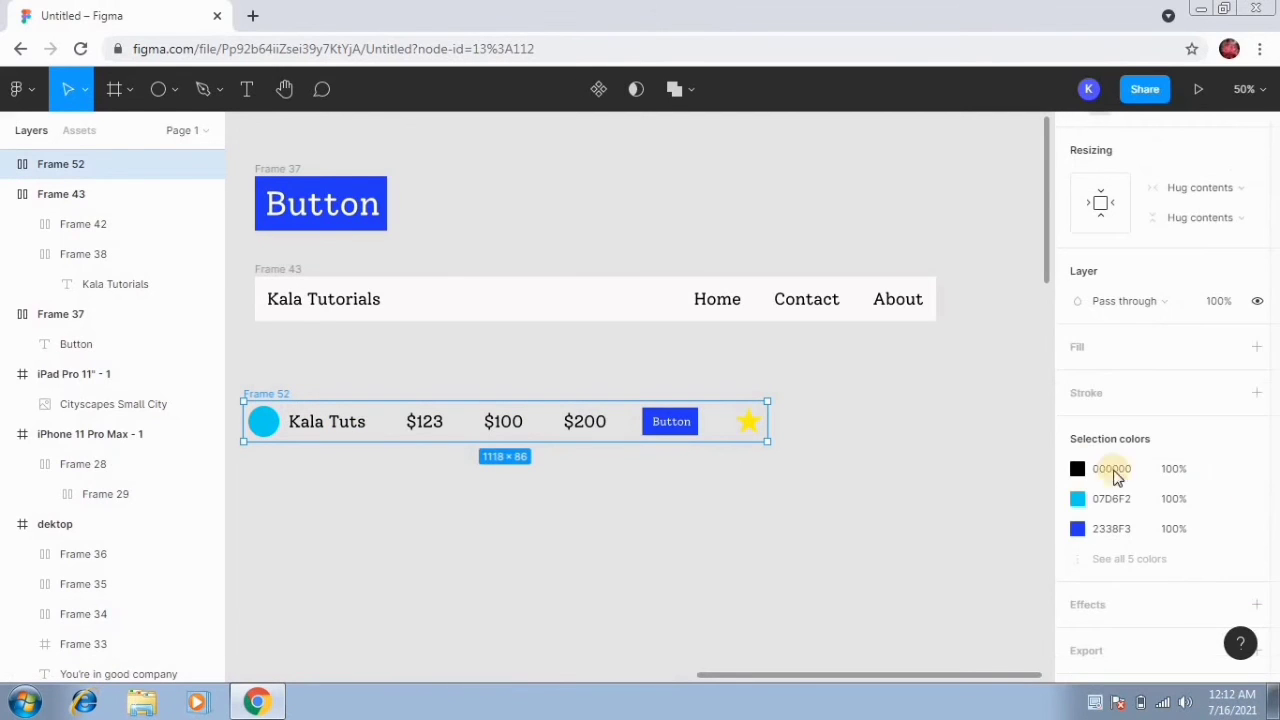
pyautogui.click(1080, 347)
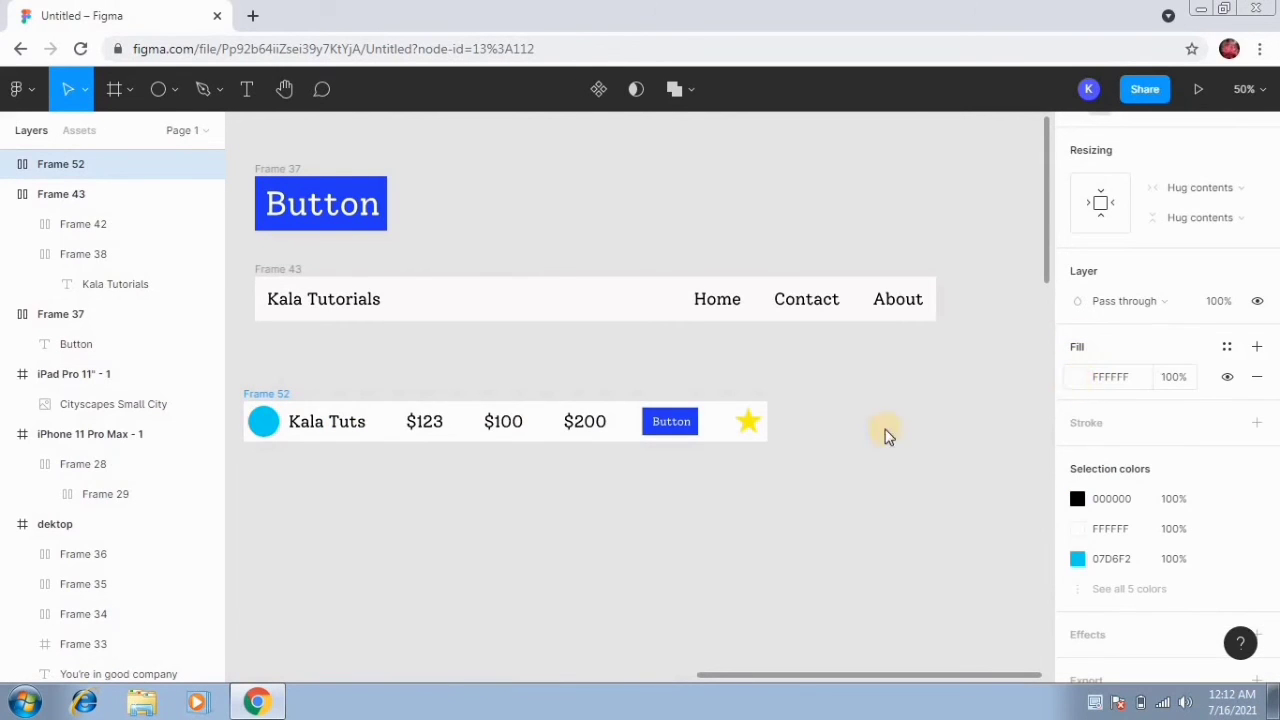
pyautogui.click(843, 463)
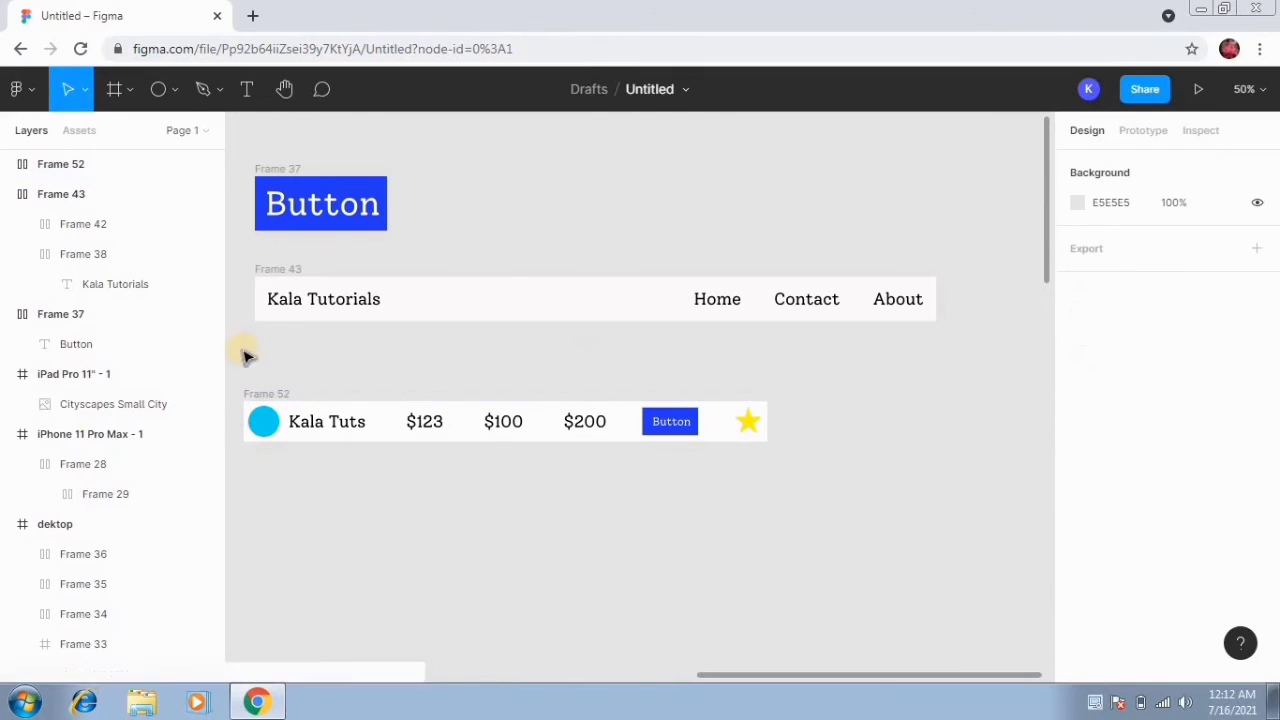
# Set the auto layout padding of the list row frame to 10.
pyautogui.click(281, 398)
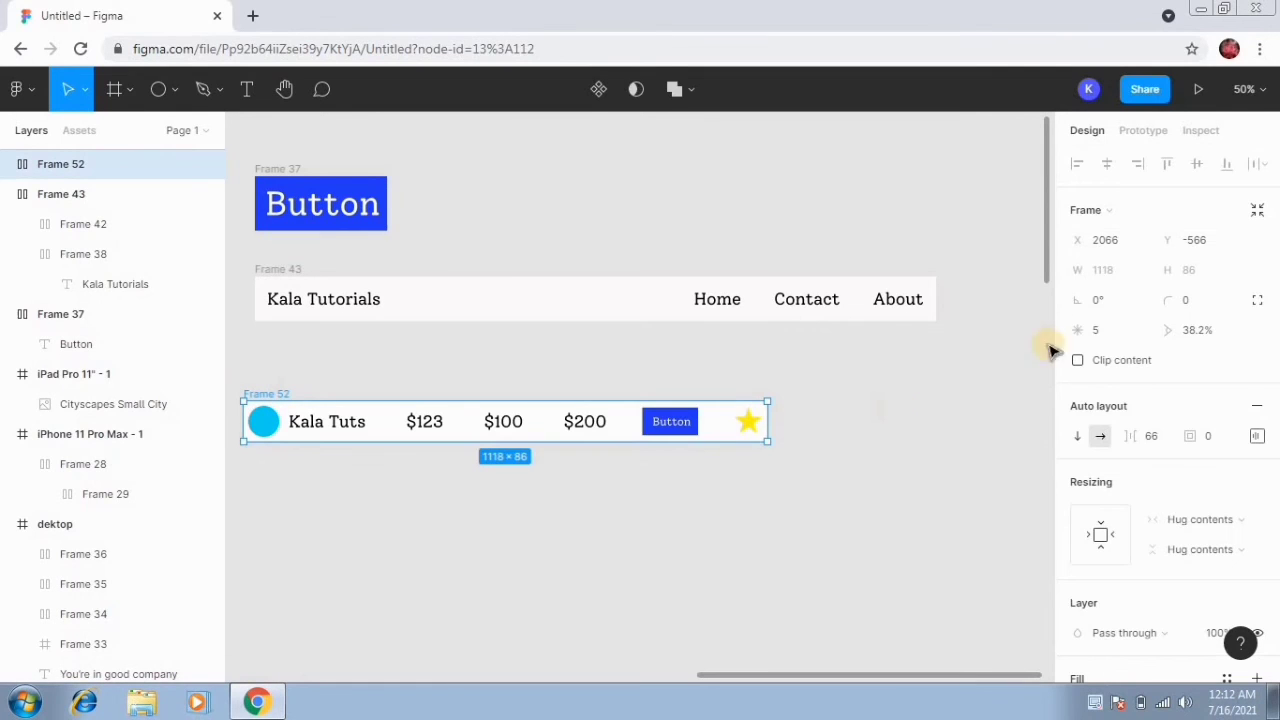
pyautogui.click(1226, 437)
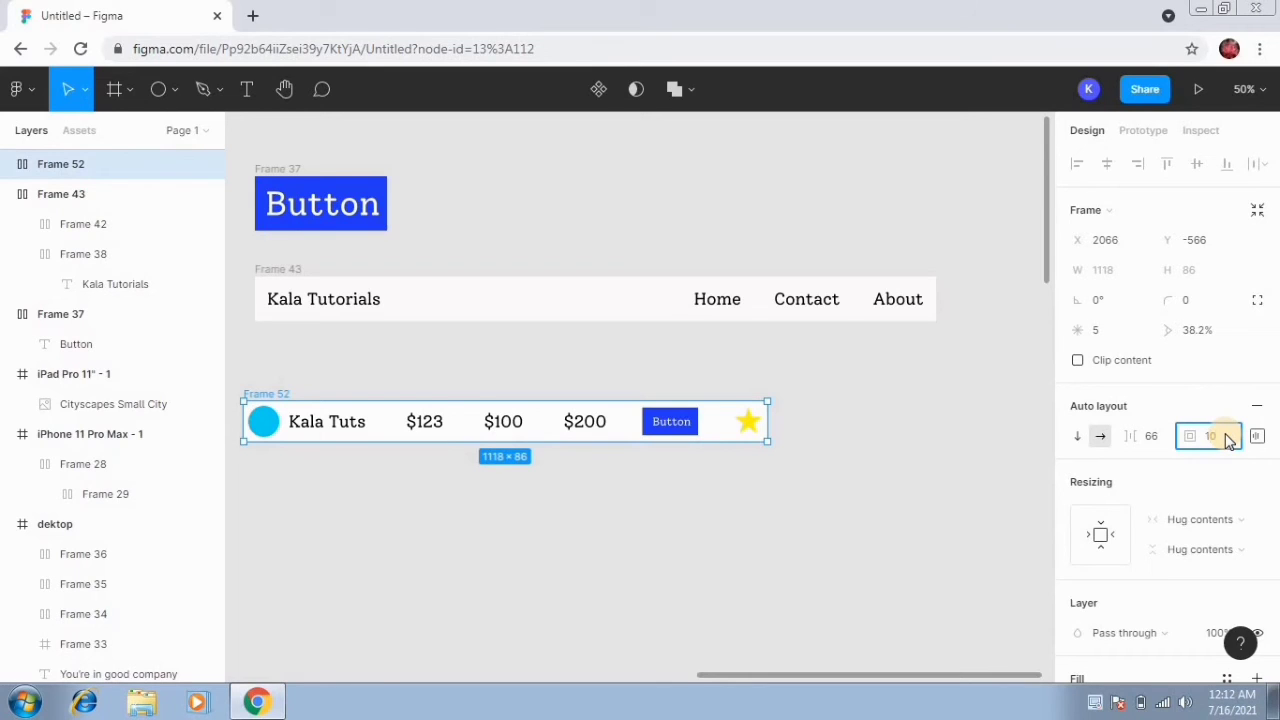
pyautogui.press('Return')
pyautogui.click(686, 578)
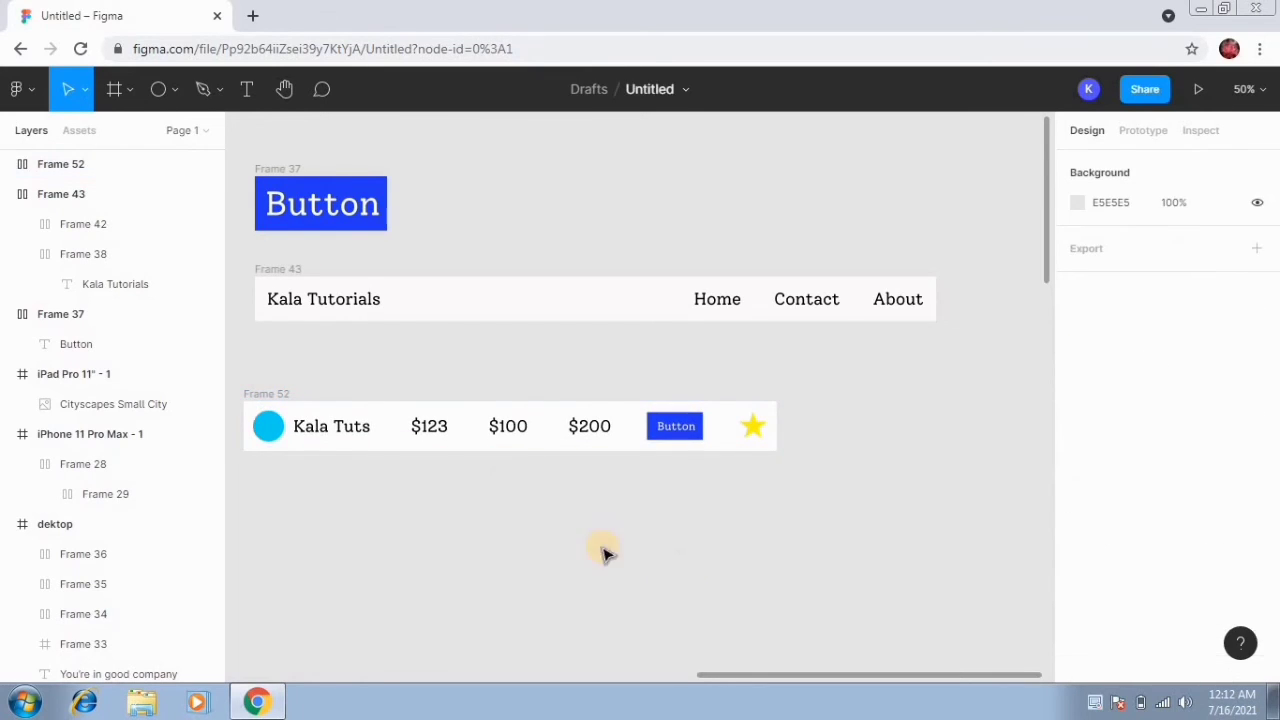
# Change the list row's auto layout distribution to Space between.
pyautogui.click(275, 396)
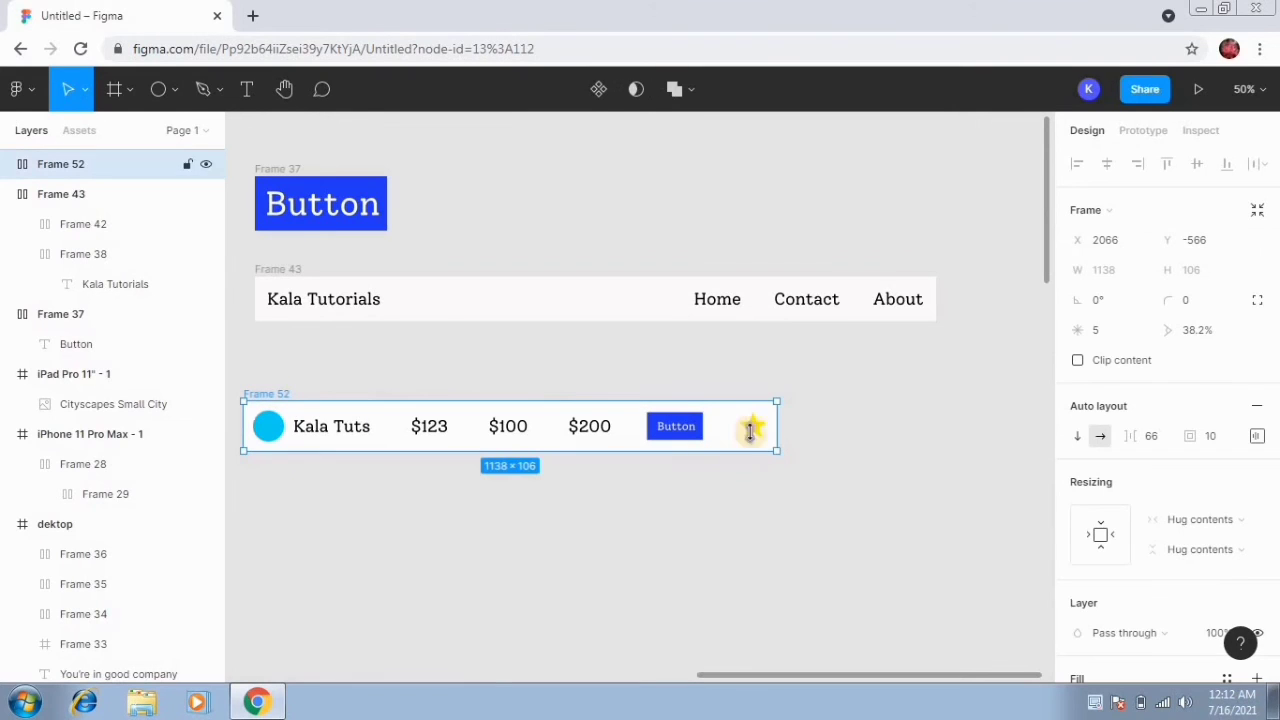
pyautogui.moveTo(777, 430)
pyautogui.mouseDown()
pyautogui.moveTo(846, 443)
pyautogui.moveTo(781, 433)
pyautogui.mouseUp()
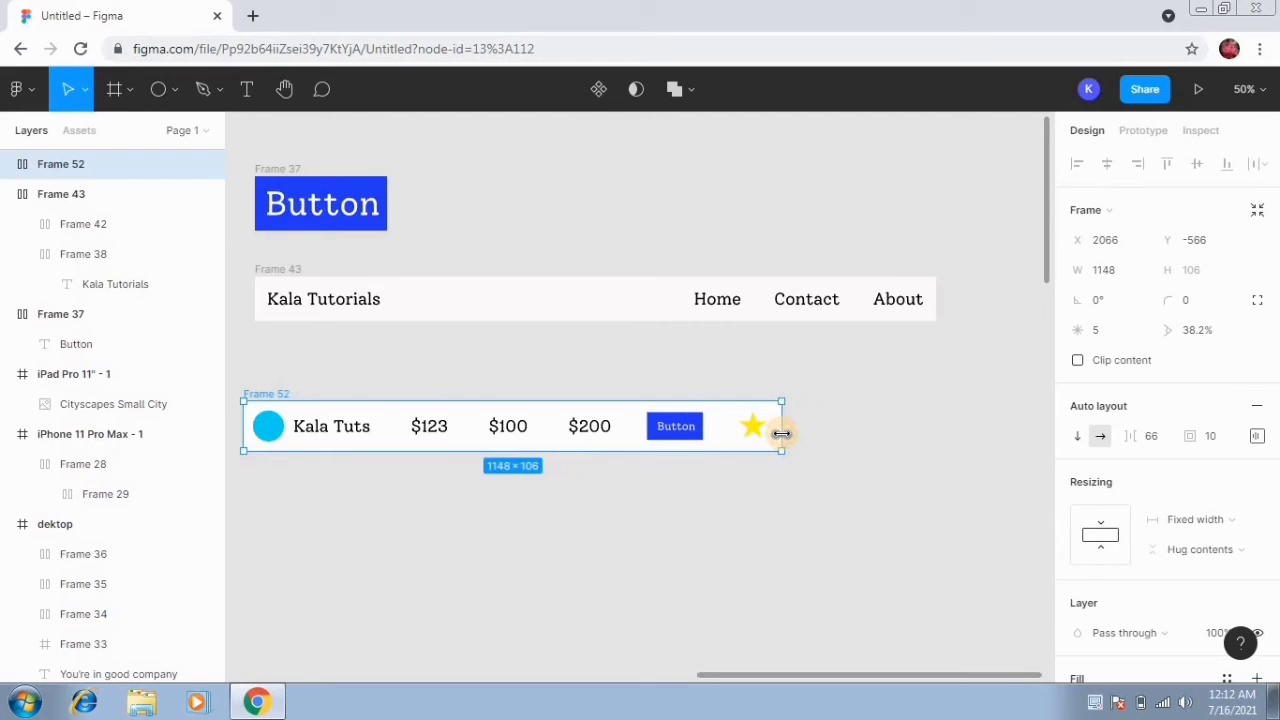
pyautogui.doubleClick(781, 433)
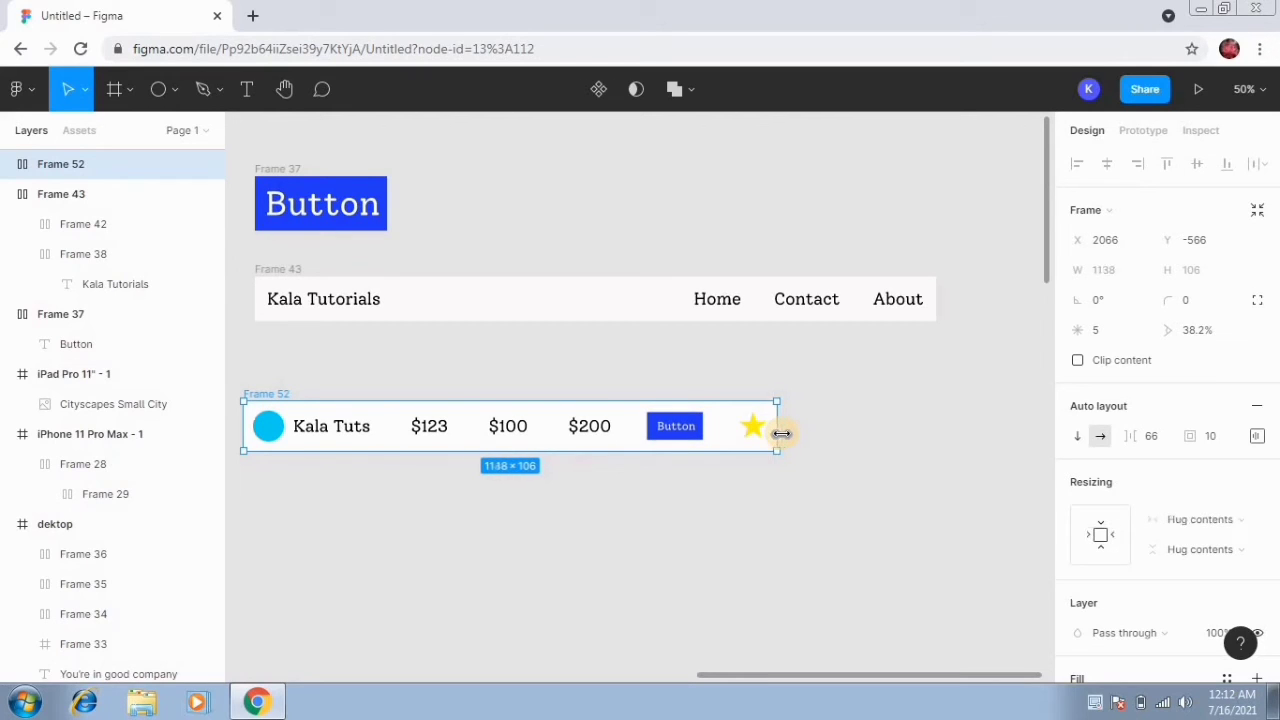
pyautogui.click(1257, 436)
pyautogui.click(1158, 592)
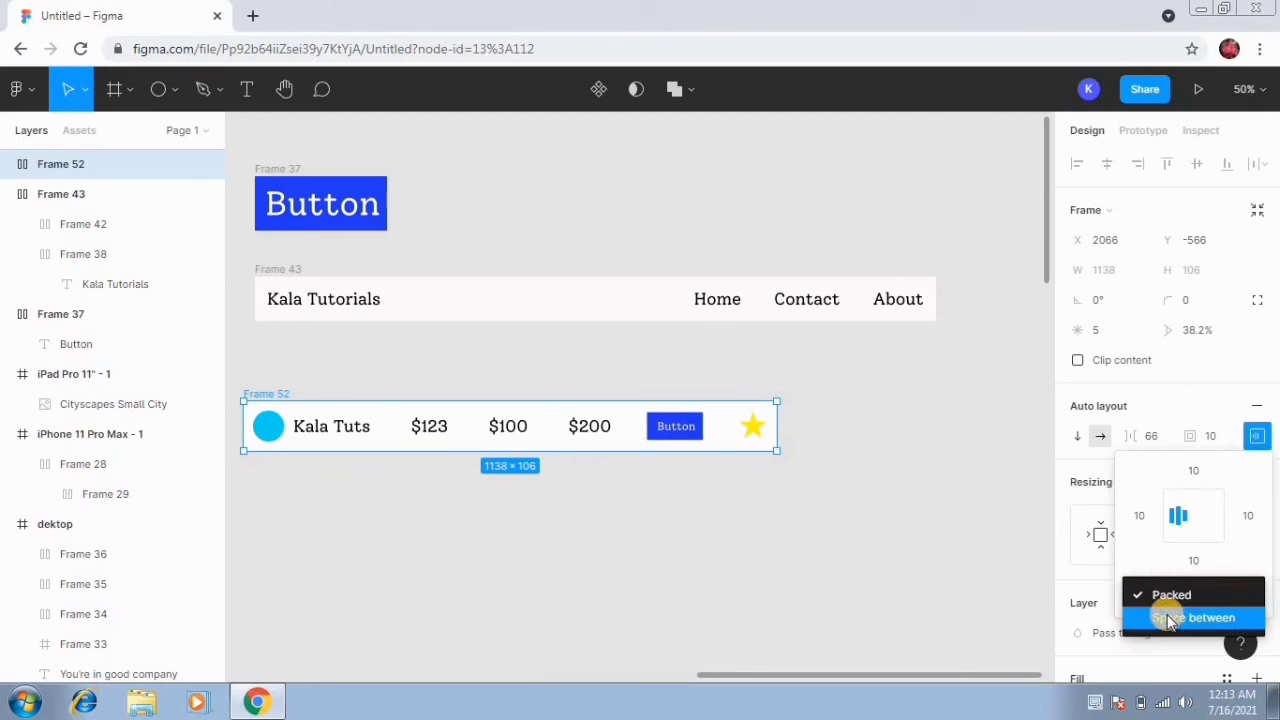
pyautogui.click(1170, 620)
# Widen the list row frame to about 1436 so its items spread out.
pyautogui.moveTo(780, 426); pyautogui.dragTo(889, 428)
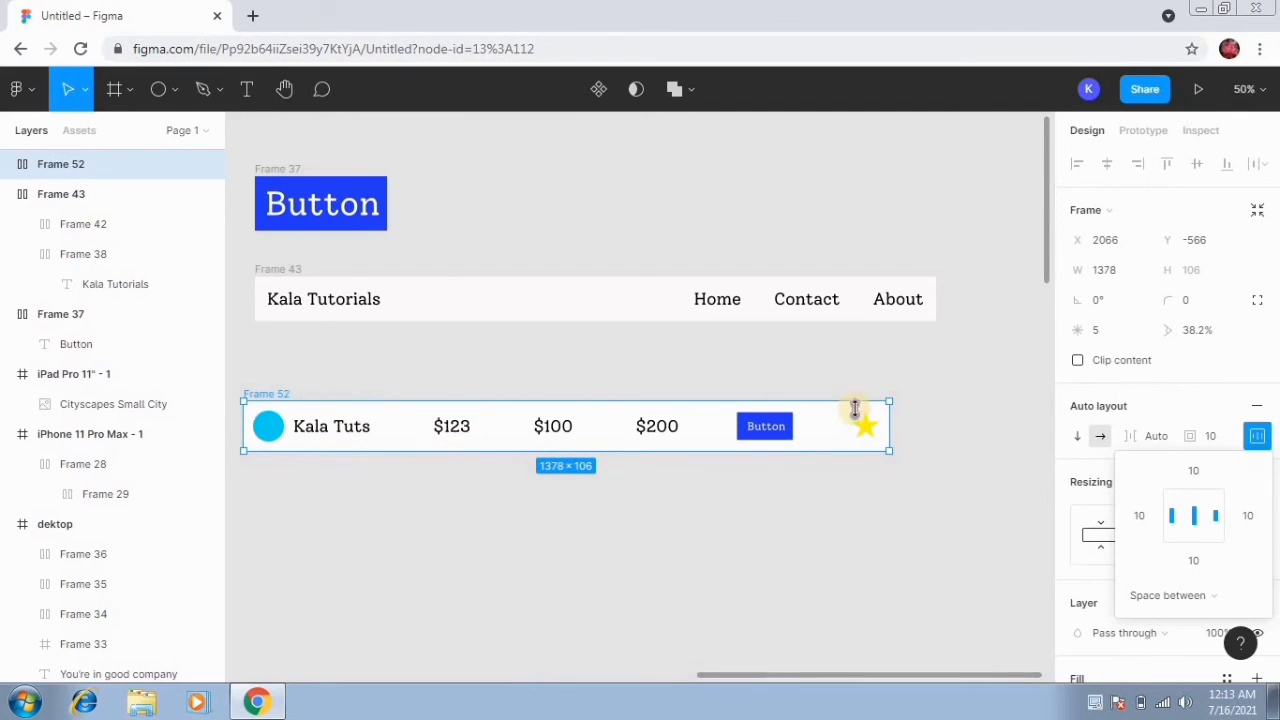
pyautogui.moveTo(889, 425); pyautogui.dragTo(916, 426)
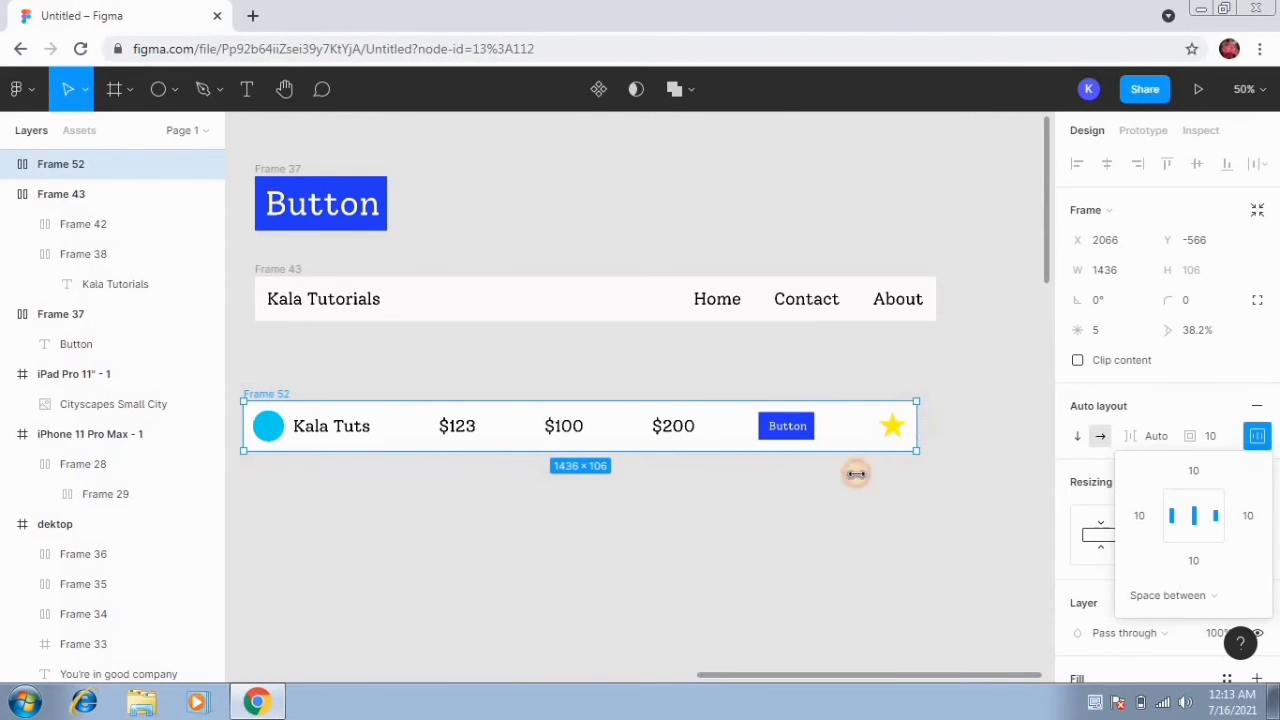
pyautogui.click(745, 592)
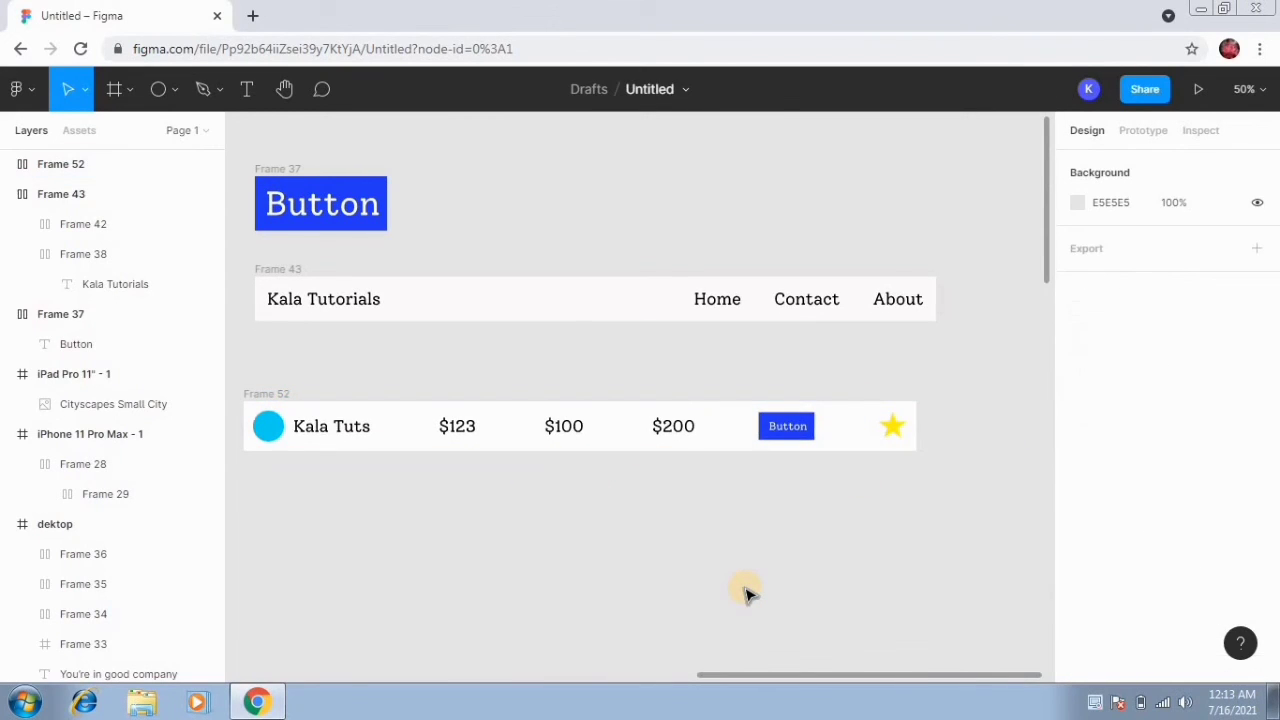
# Duplicate the list row four times, stacking the copies left-aligned below the original.
pyautogui.click(276, 392)
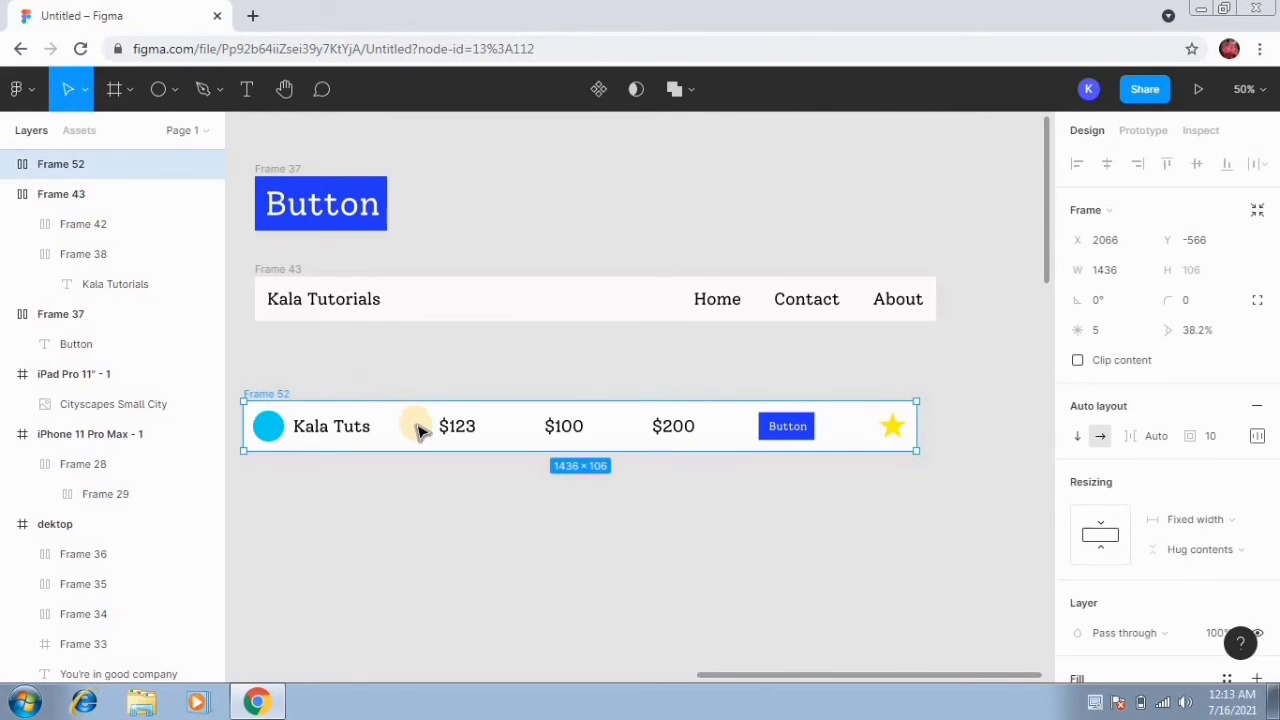
pyautogui.moveTo(418, 430); pyautogui.dragTo(423, 665)
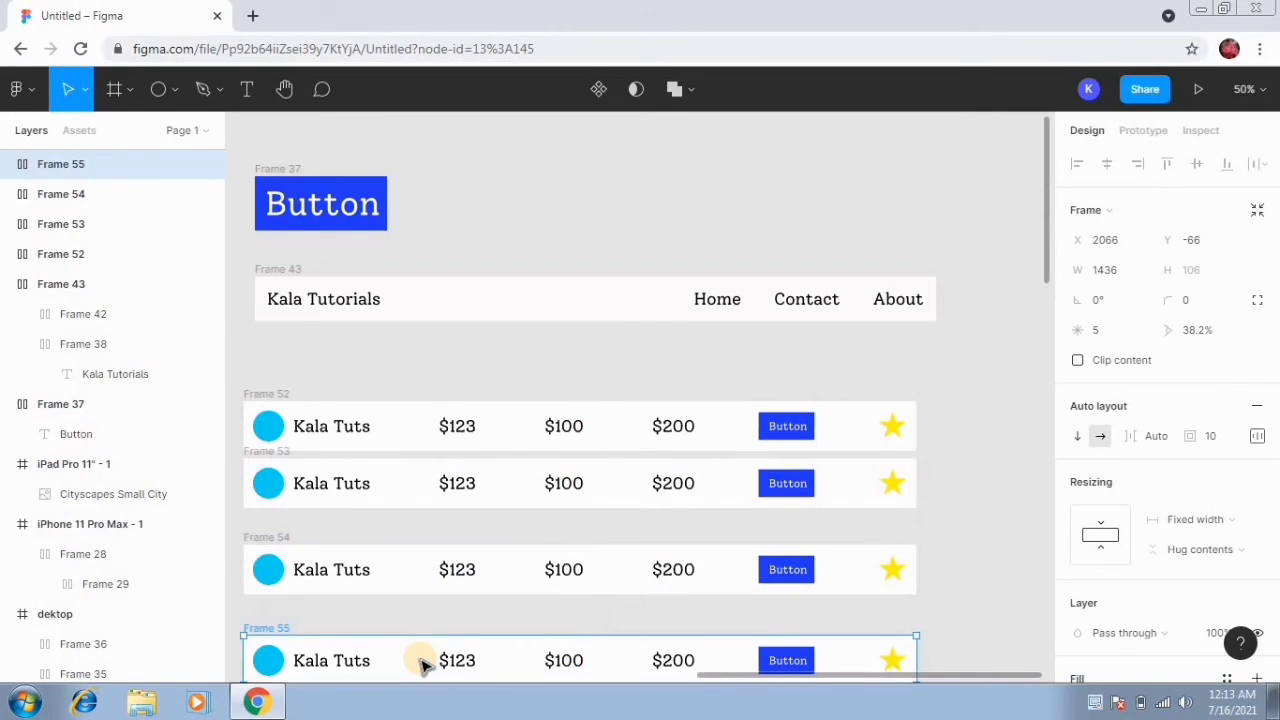
pyautogui.scroll(-3, 572, 577)
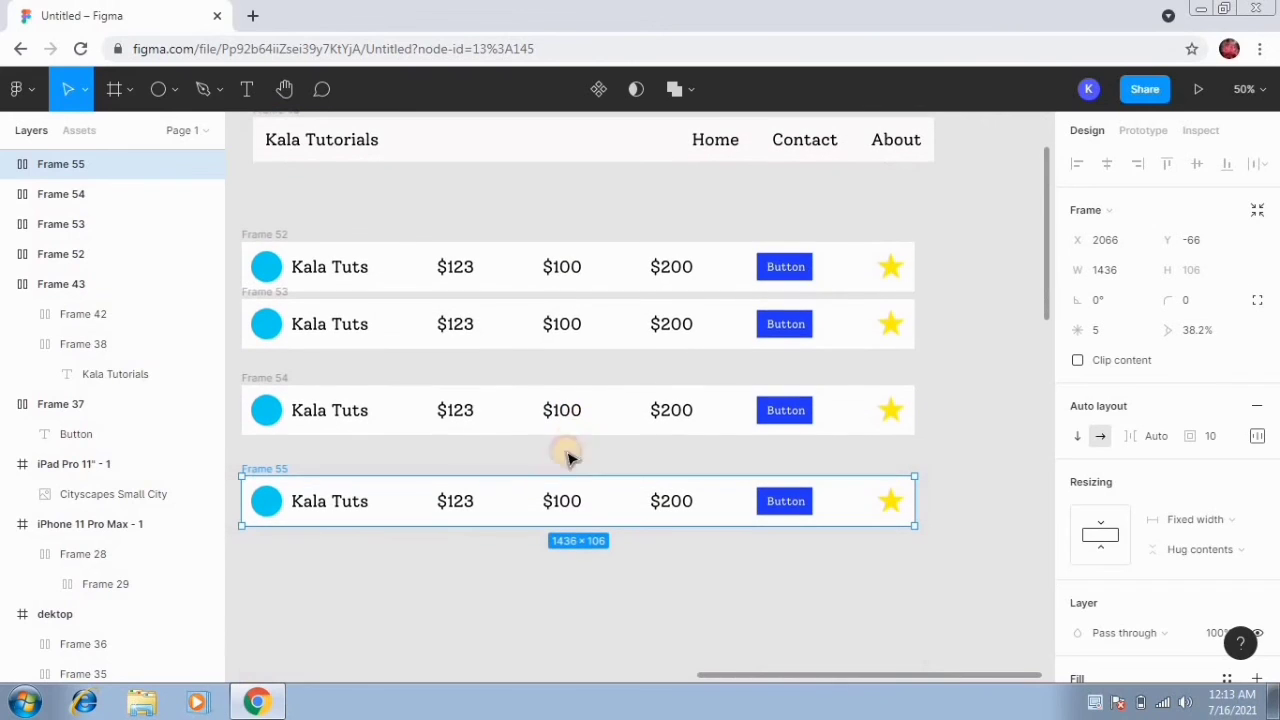
pyautogui.moveTo(533, 502); pyautogui.dragTo(537, 571)
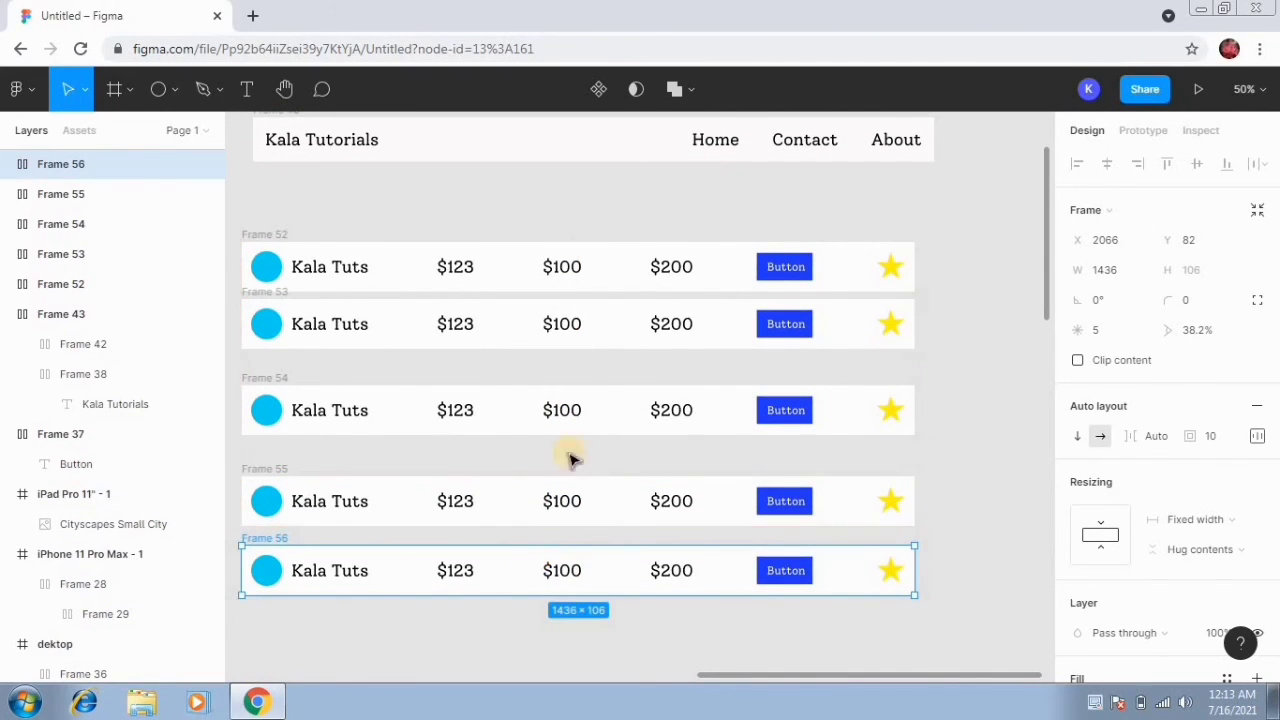
pyautogui.click(730, 272)
pyautogui.click(266, 234)
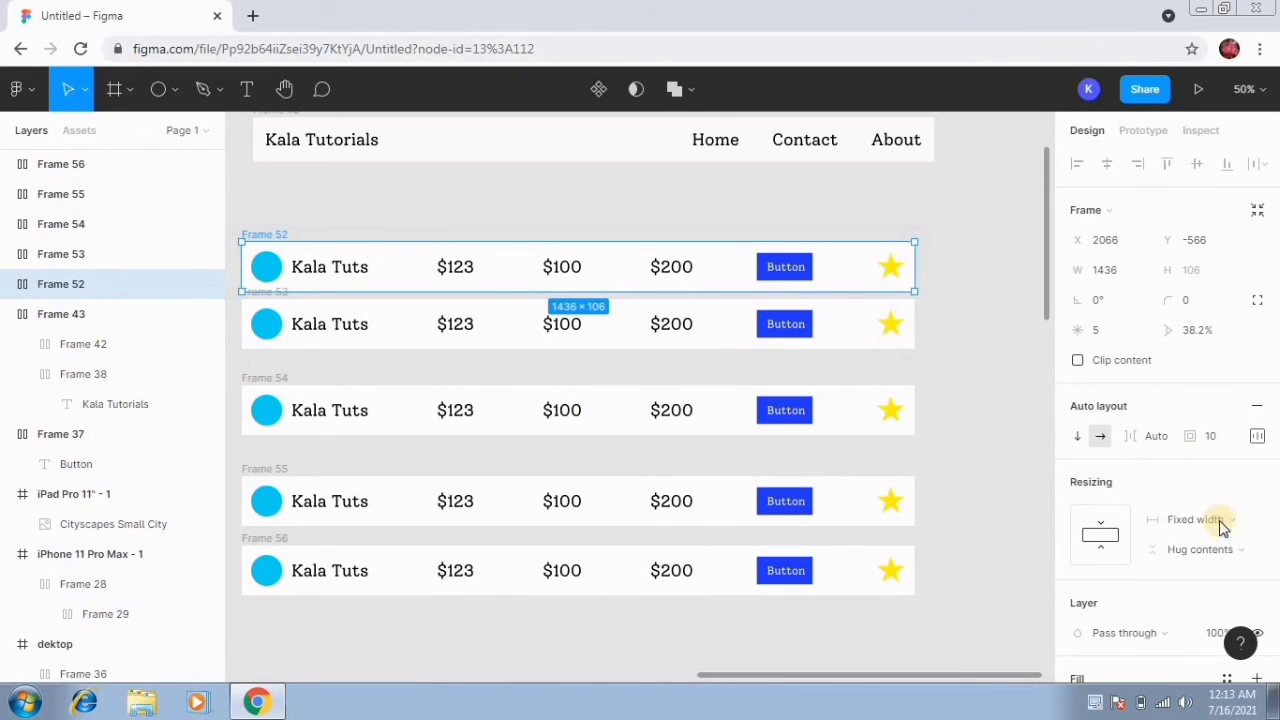
pyautogui.click(1236, 532)
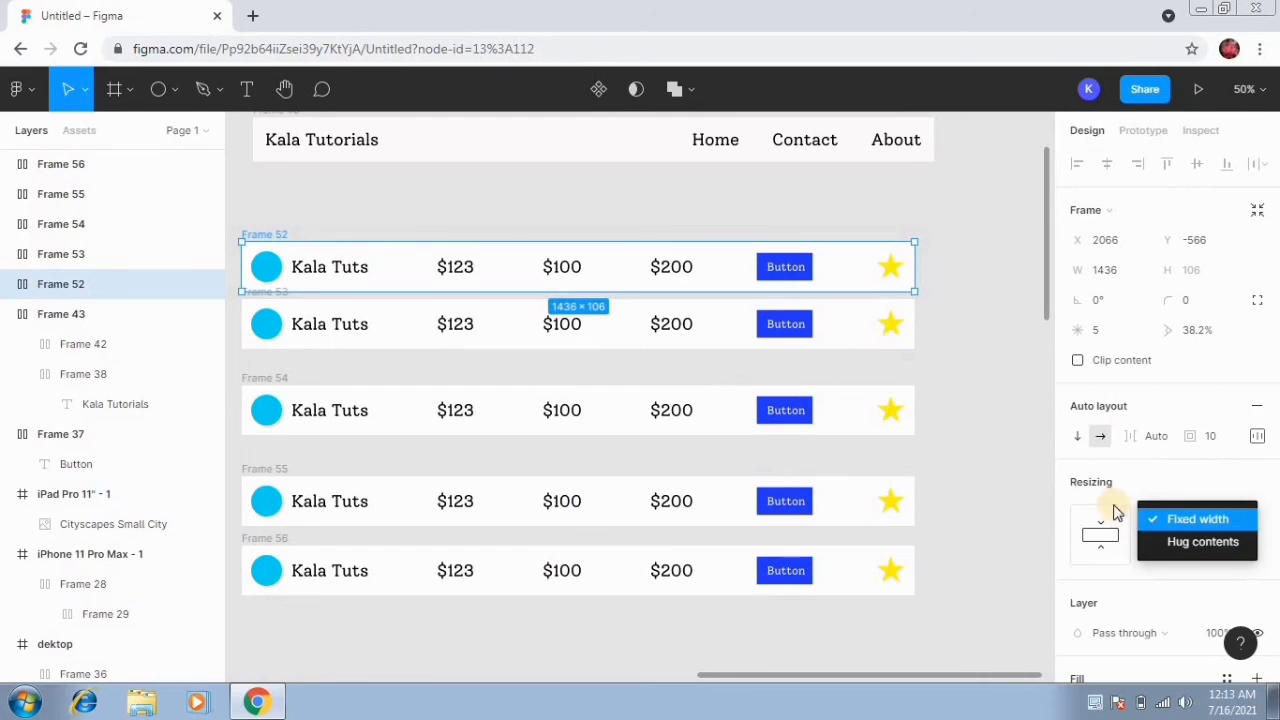
pyautogui.click(1012, 455)
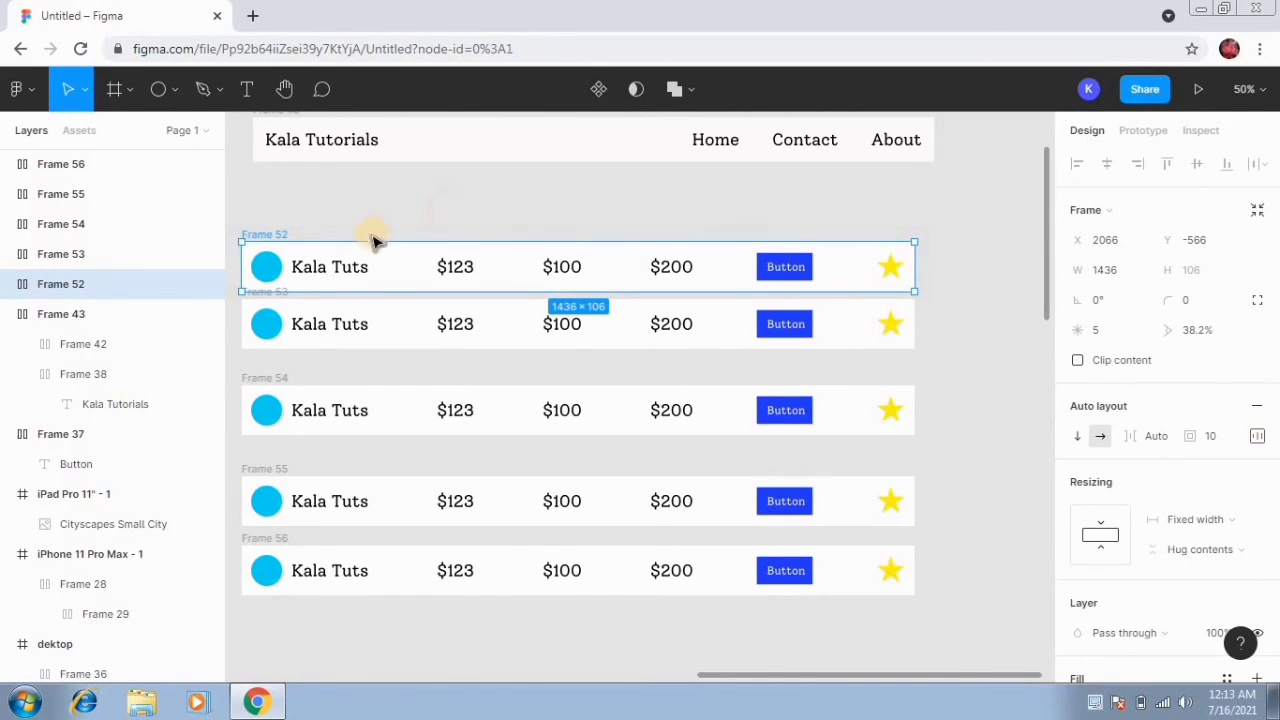
# Wrap the five list rows in one vertical auto layout frame and set the spacing between rows to 0.
pyautogui.click(300, 215)
pyautogui.moveTo(233, 200); pyautogui.dragTo(940, 633)
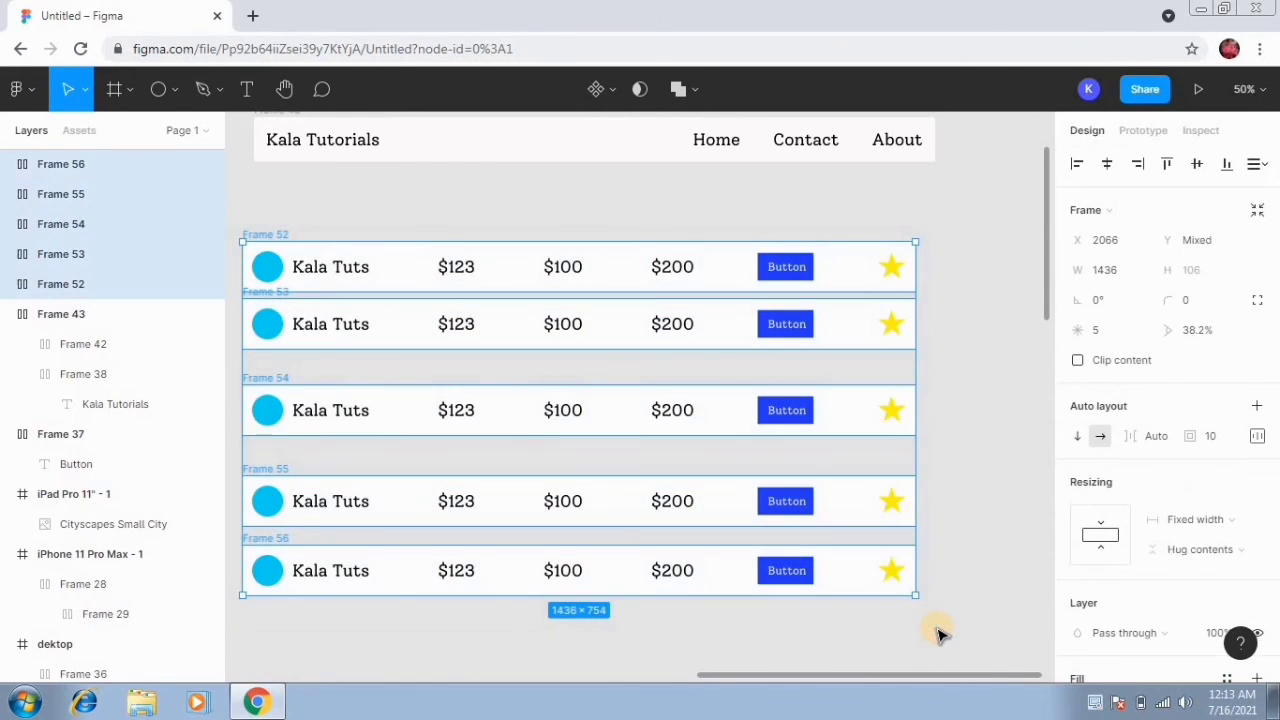
pyautogui.hotkey('shift', 'a')
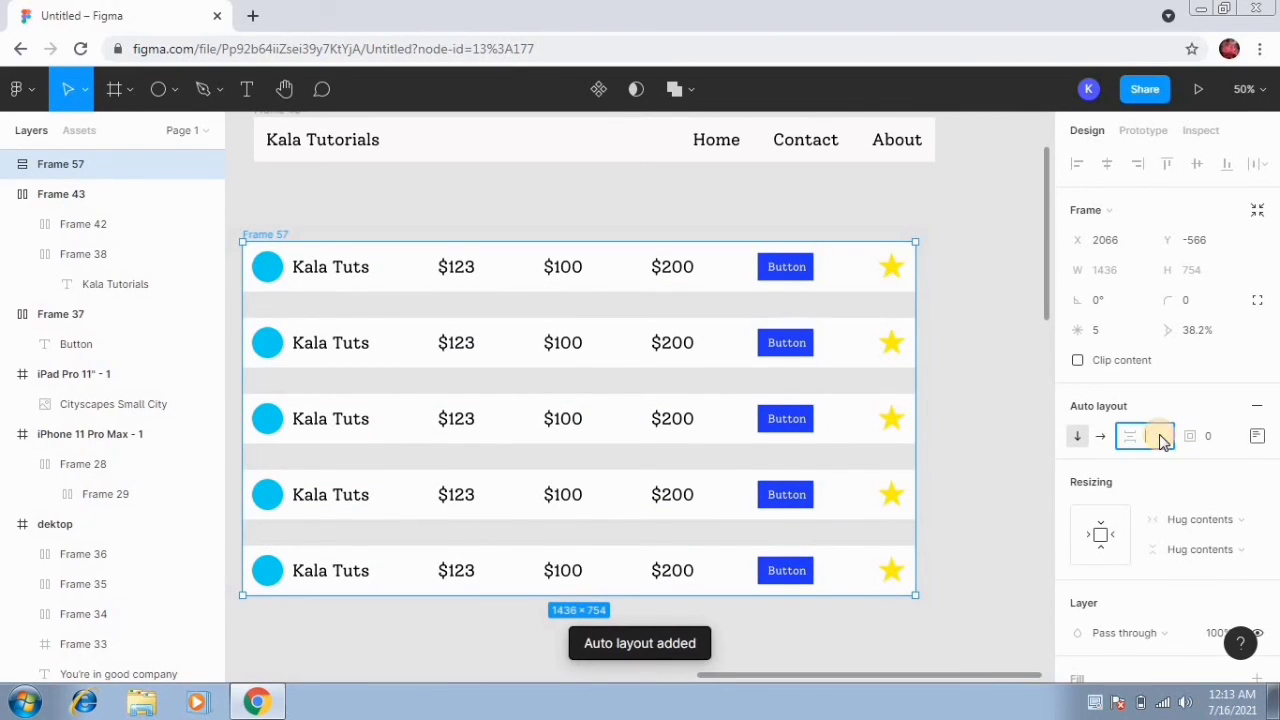
pyautogui.write('0')
pyautogui.click(958, 376)
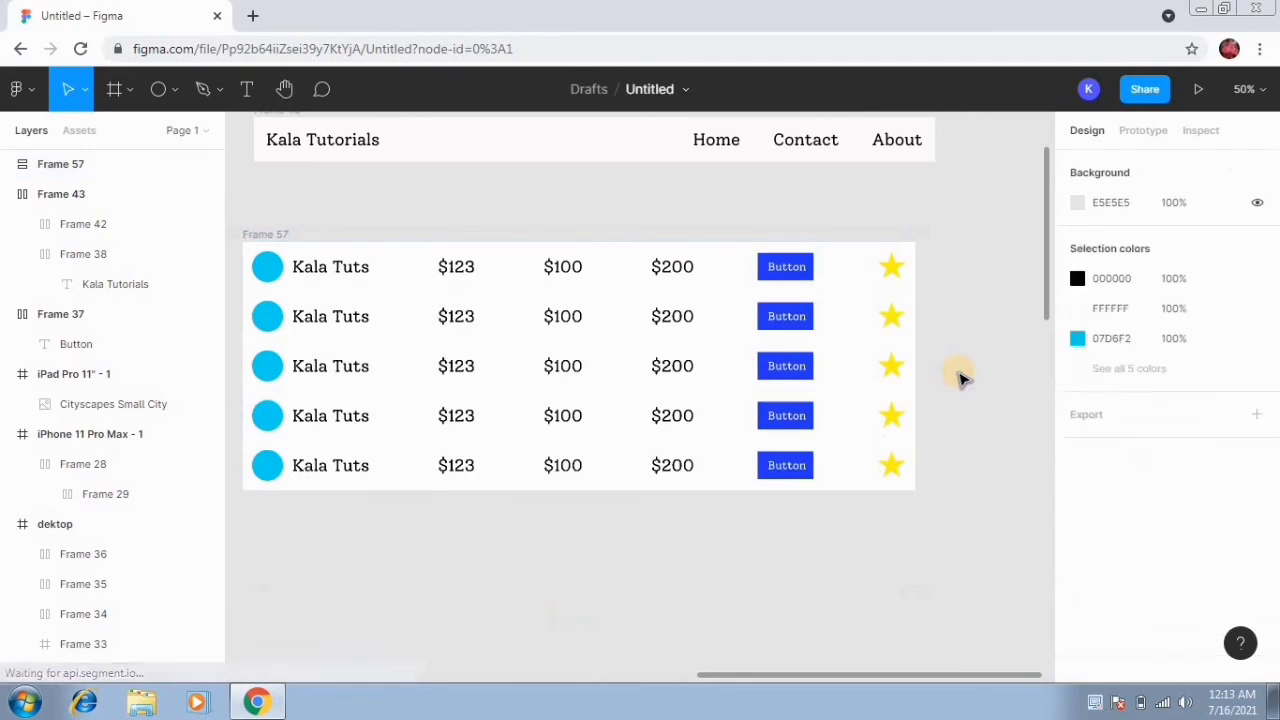
# Change the fill of the second and fourth list rows to light grey EBEAEA.
pyautogui.click(392, 316)
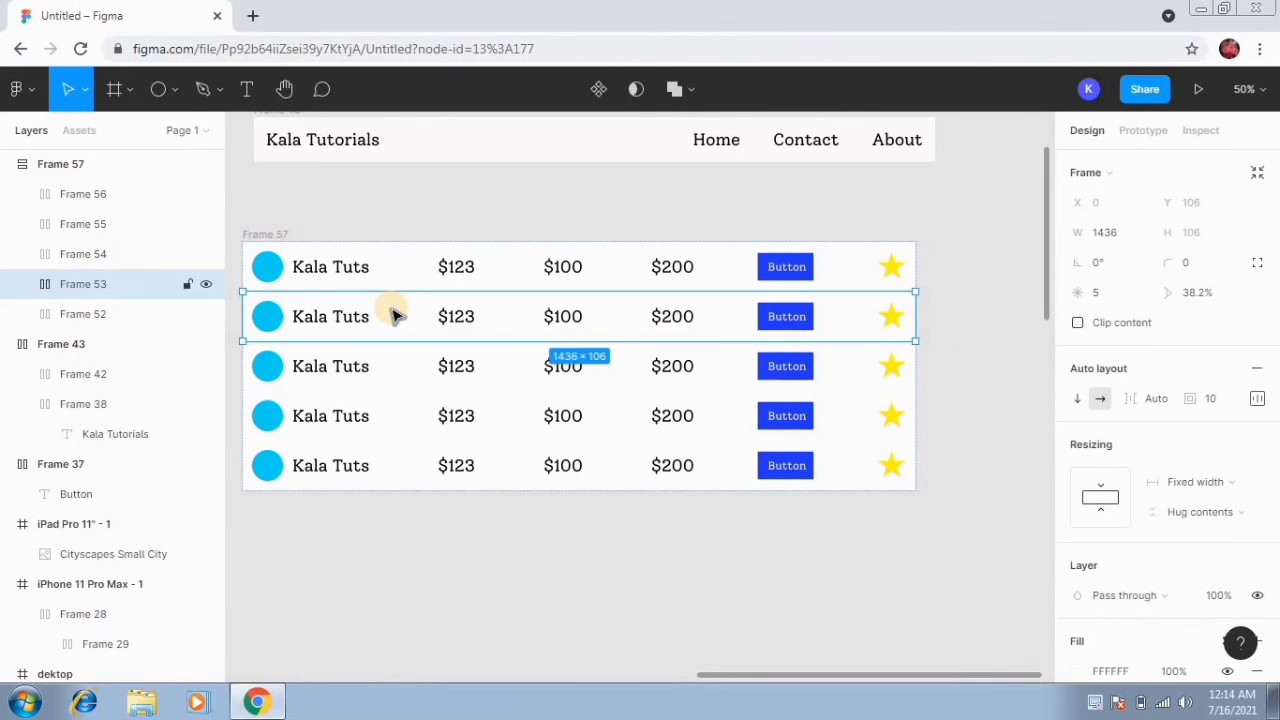
pyautogui.click(405, 416)
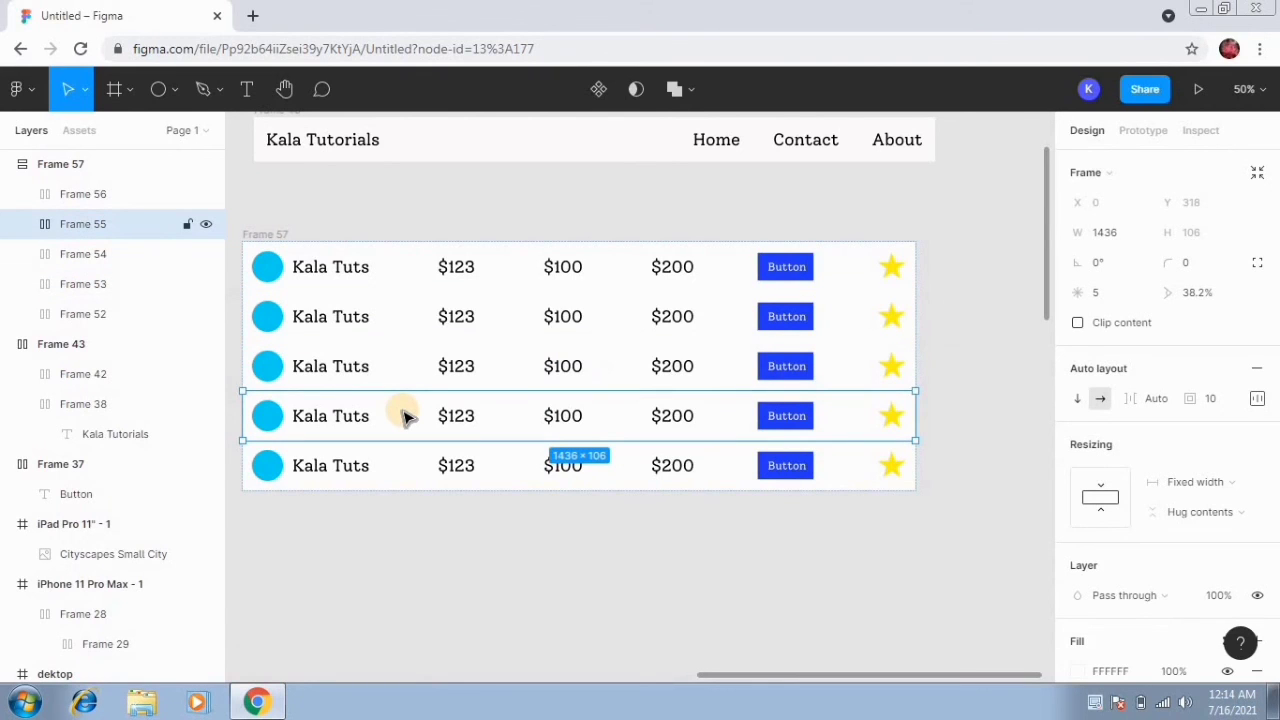
pyautogui.keyDown('shift'); pyautogui.click(393, 321); pyautogui.keyUp('shift')
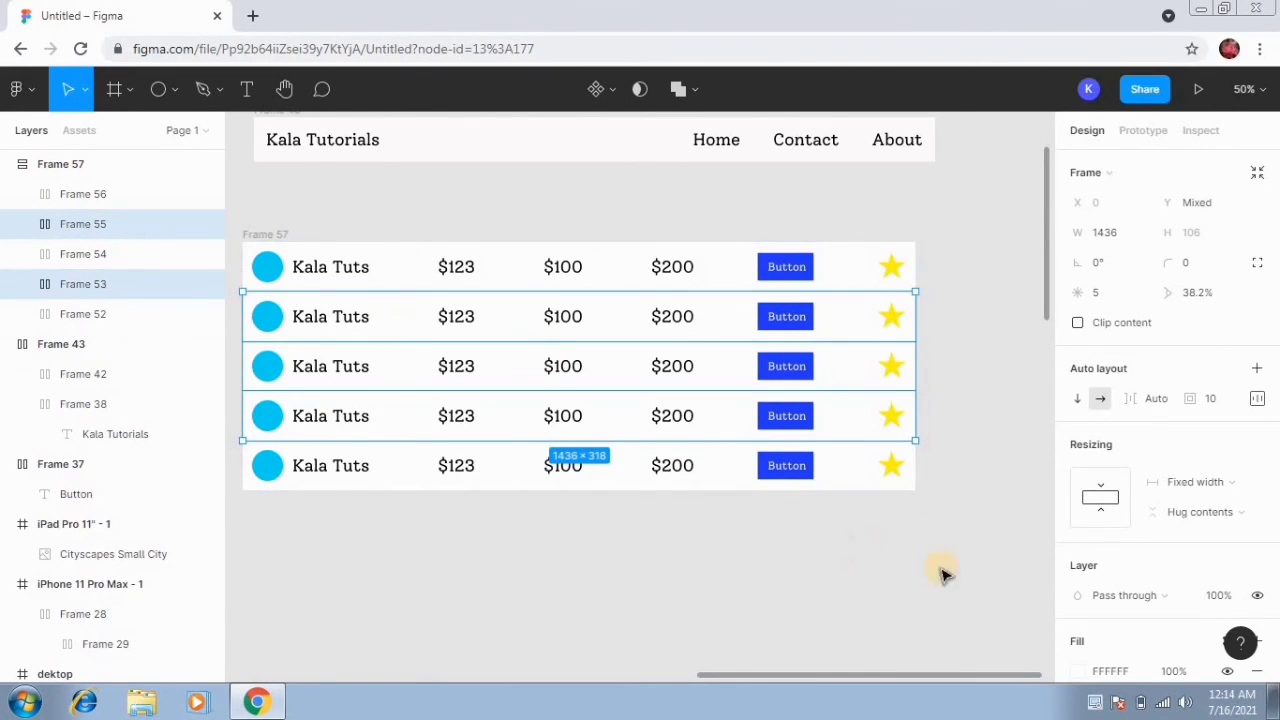
pyautogui.scroll(-4, 1150, 500)
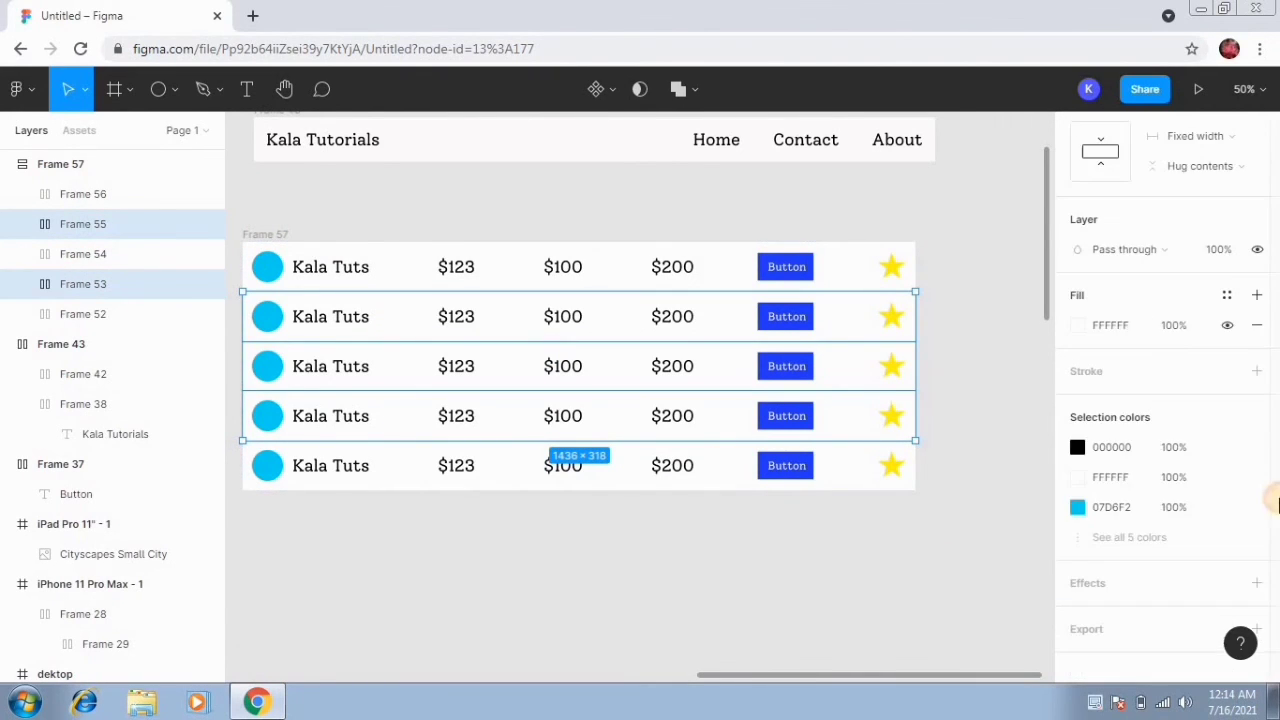
pyautogui.click(1078, 326)
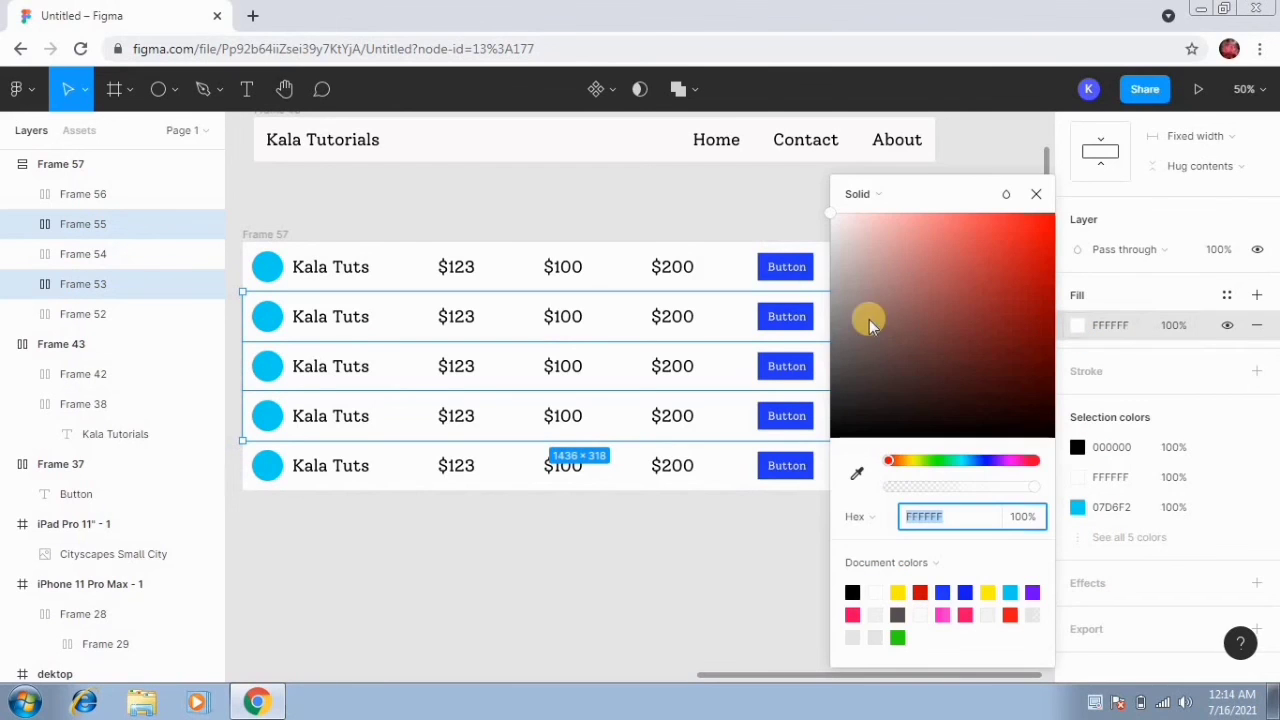
pyautogui.click(831, 236)
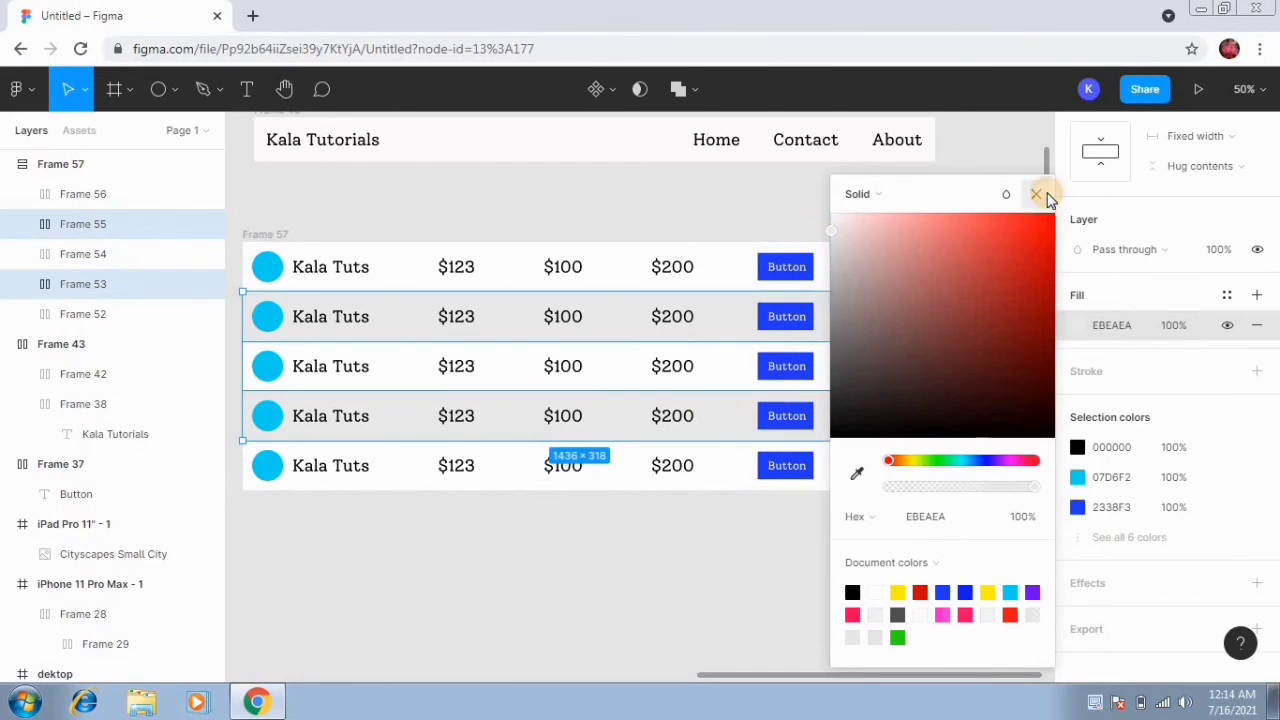
pyautogui.click(1045, 197)
pyautogui.click(966, 471)
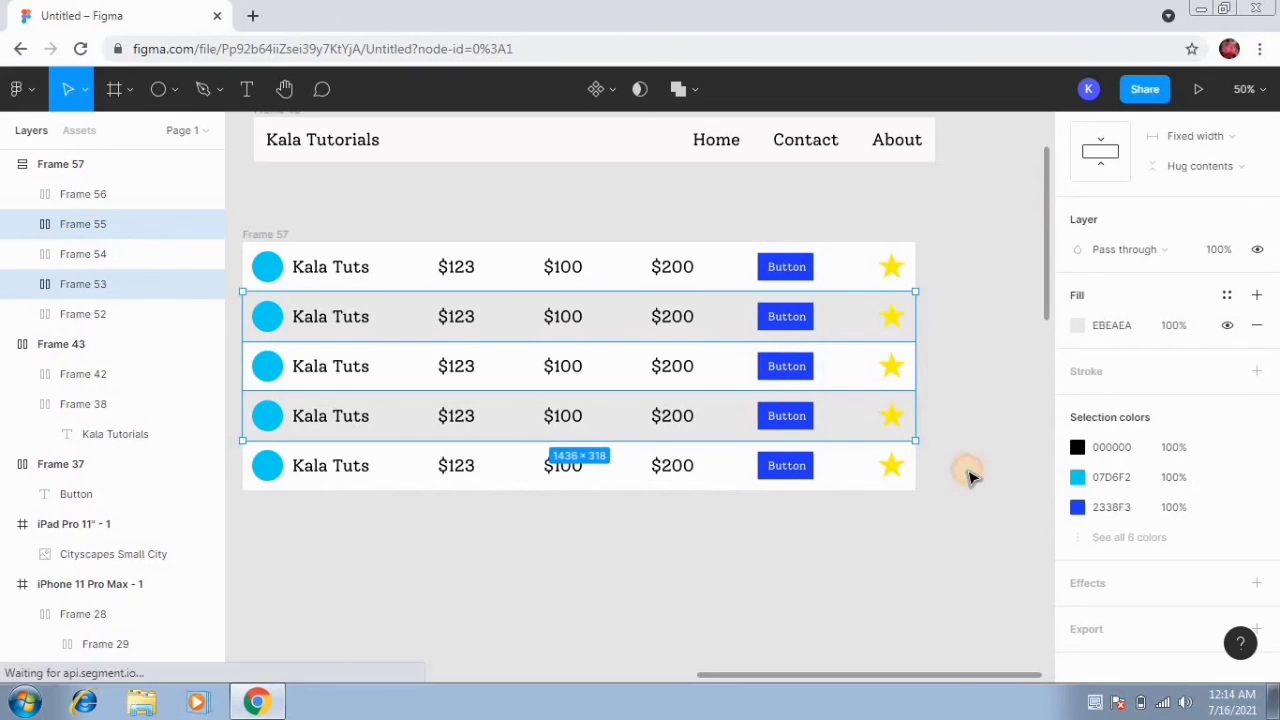
# Change the auto layout distribution of the frame holding the five rows to Space between.
pyautogui.click(271, 234)
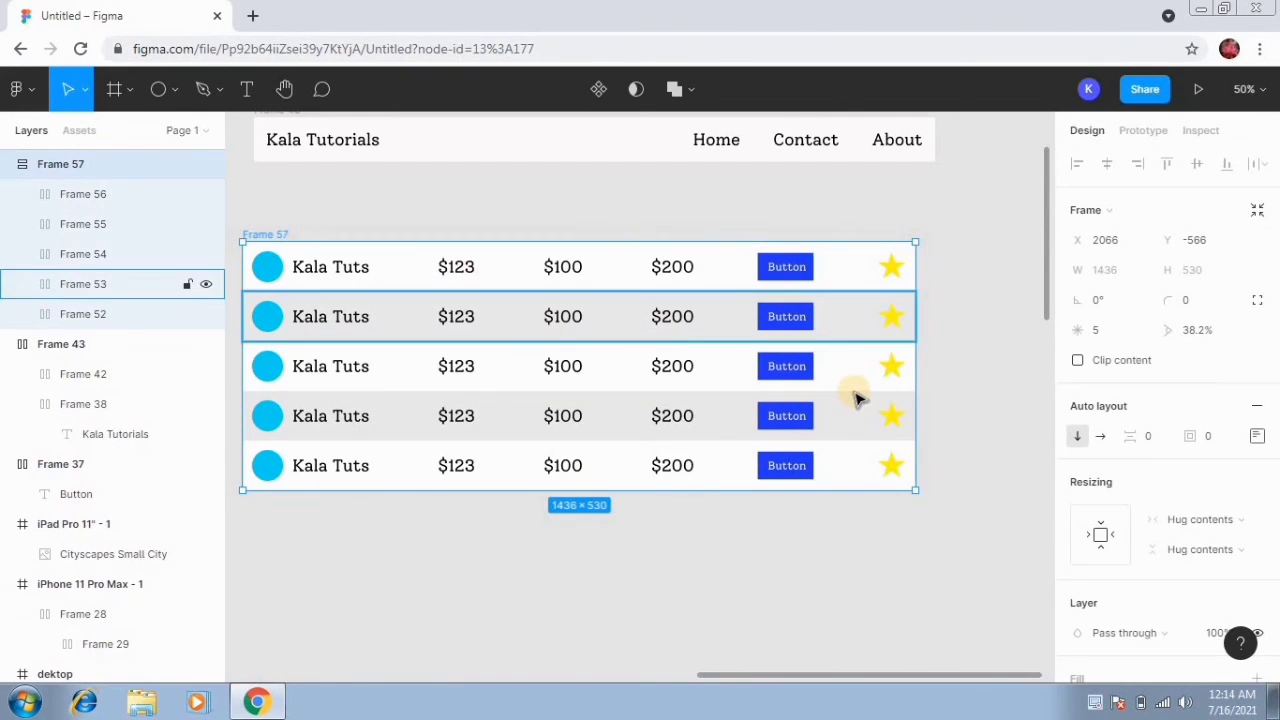
pyautogui.click(975, 345)
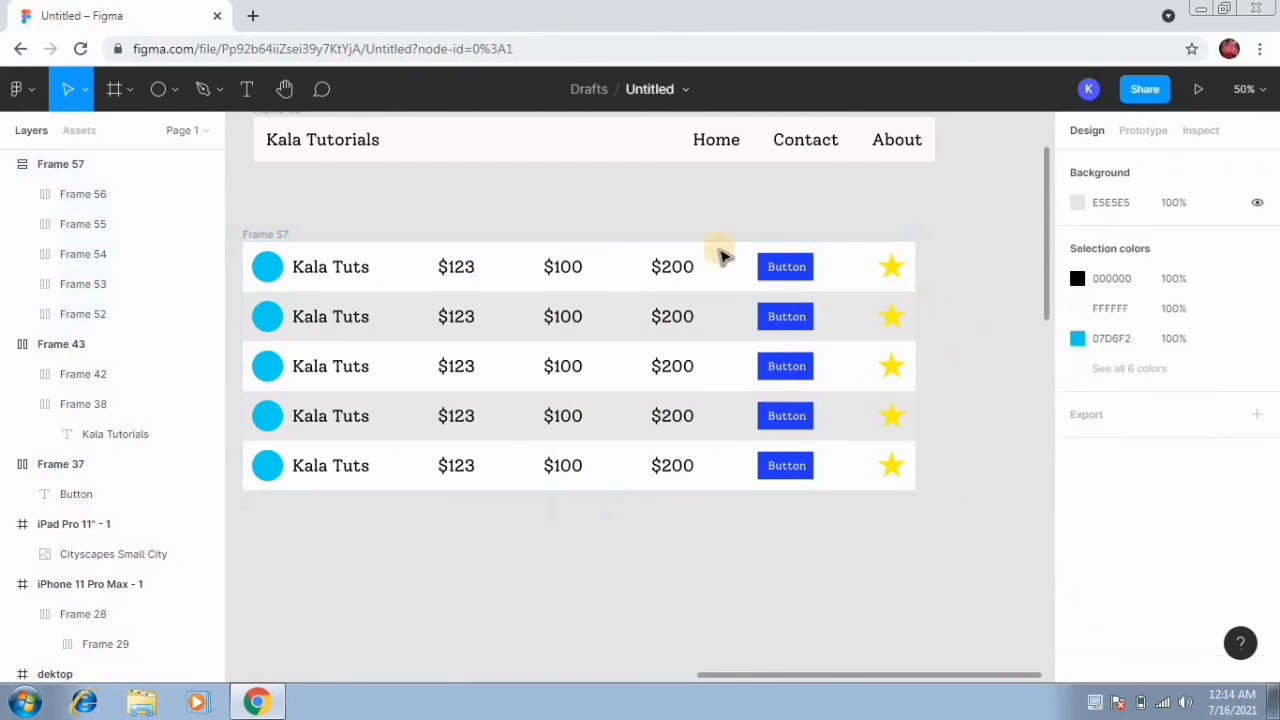
pyautogui.click(258, 234)
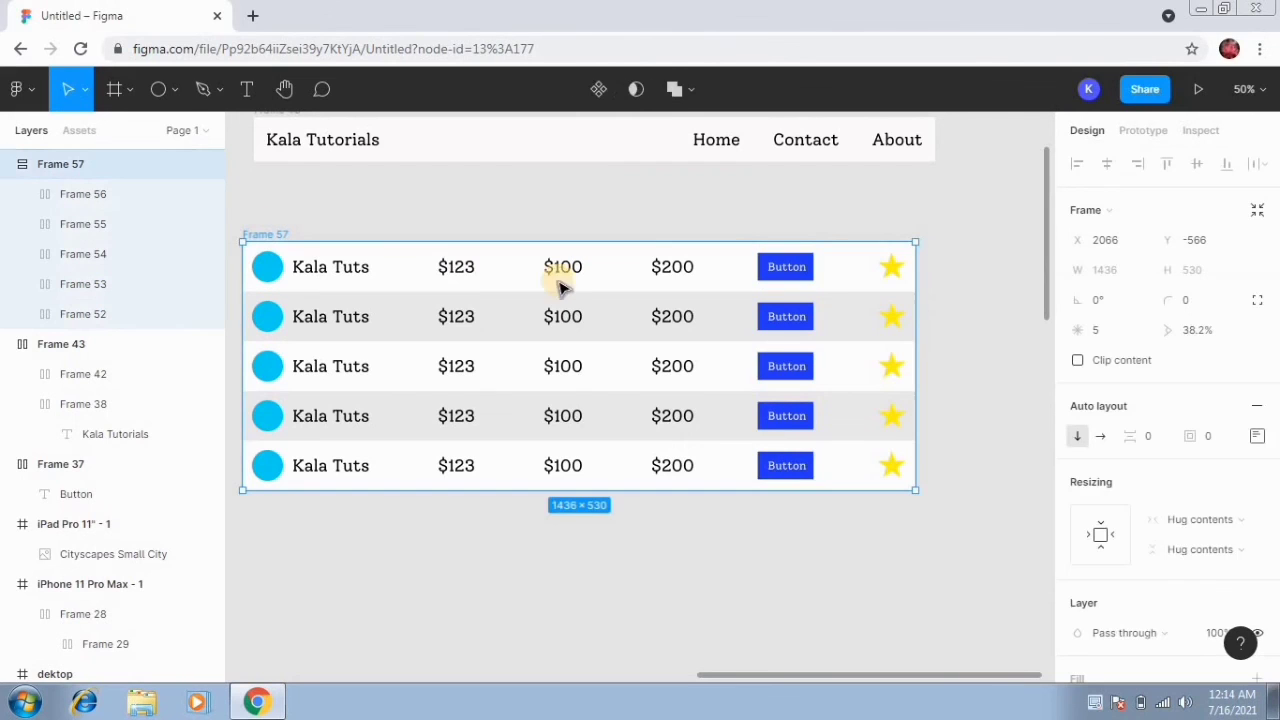
pyautogui.click(1236, 520)
pyautogui.click(993, 600)
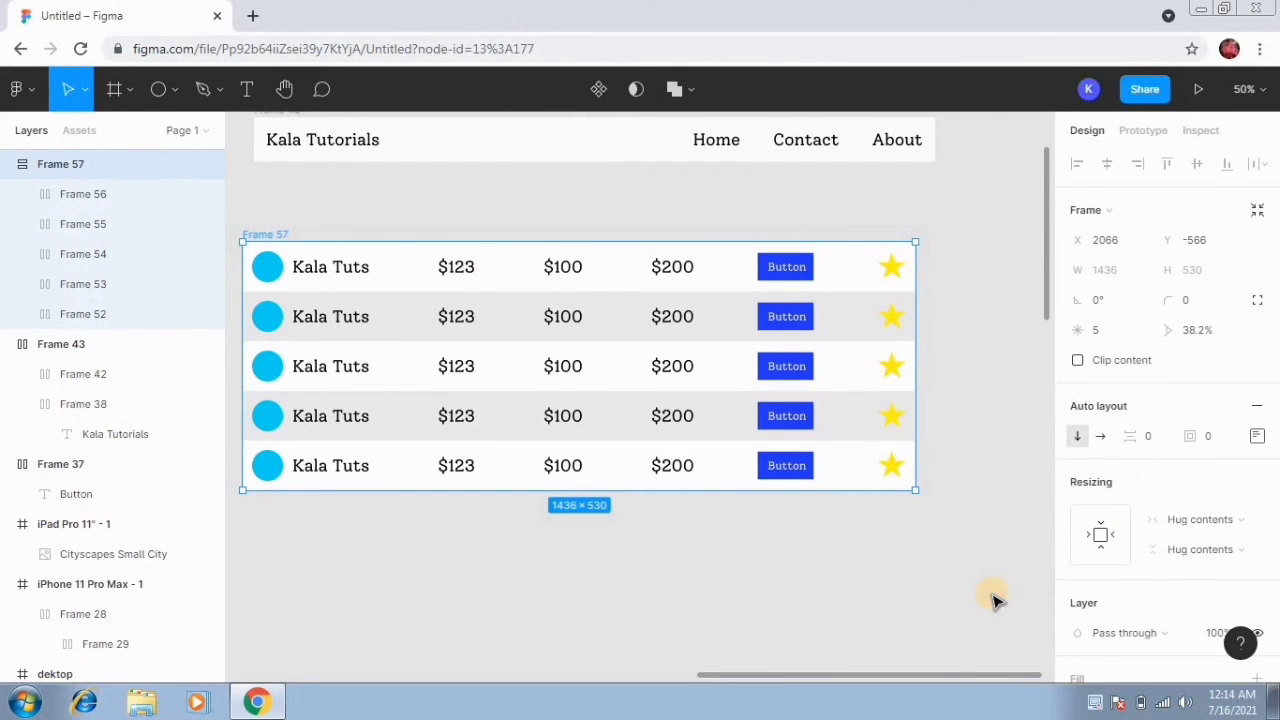
pyautogui.click(1257, 437)
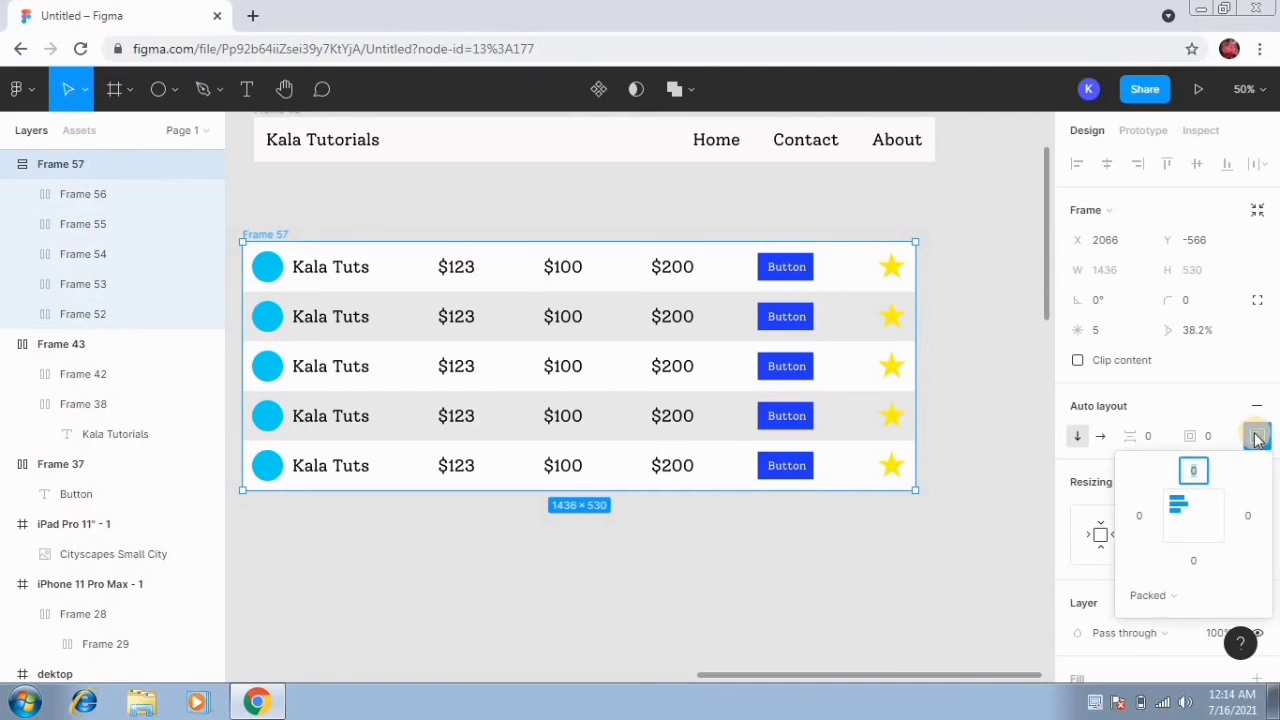
pyautogui.click(1163, 592)
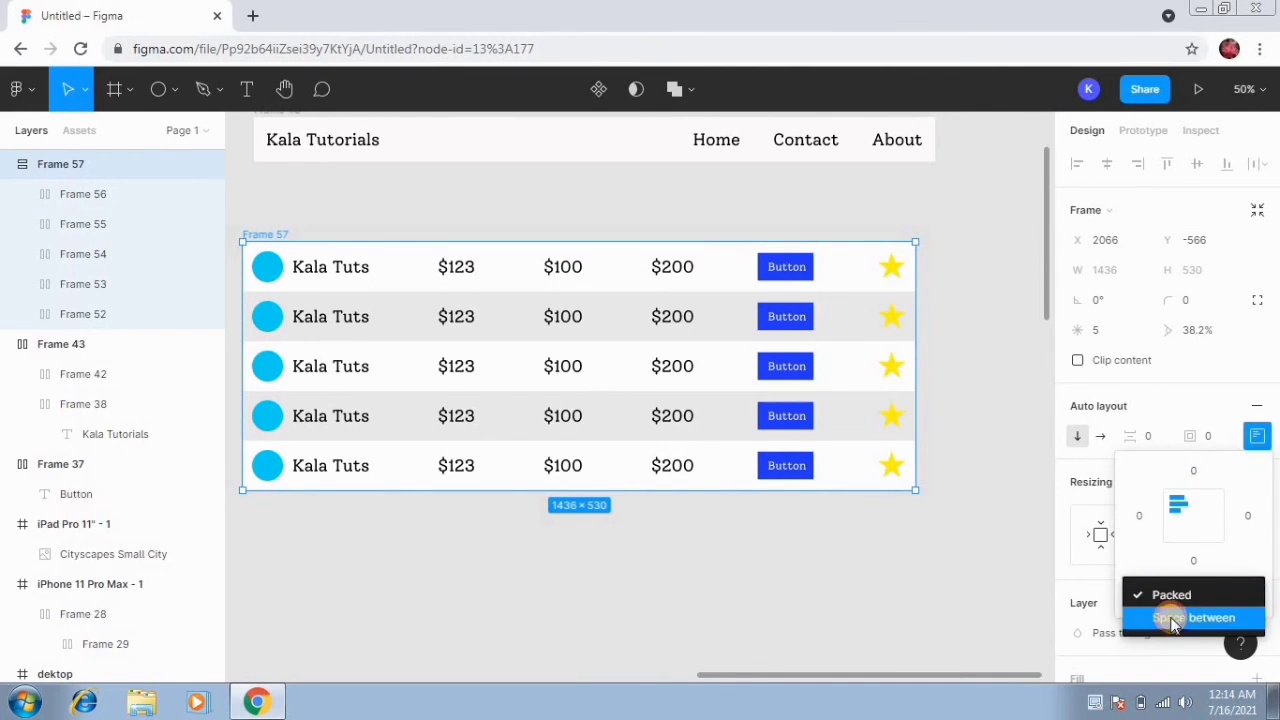
pyautogui.click(1190, 618)
pyautogui.click(837, 514)
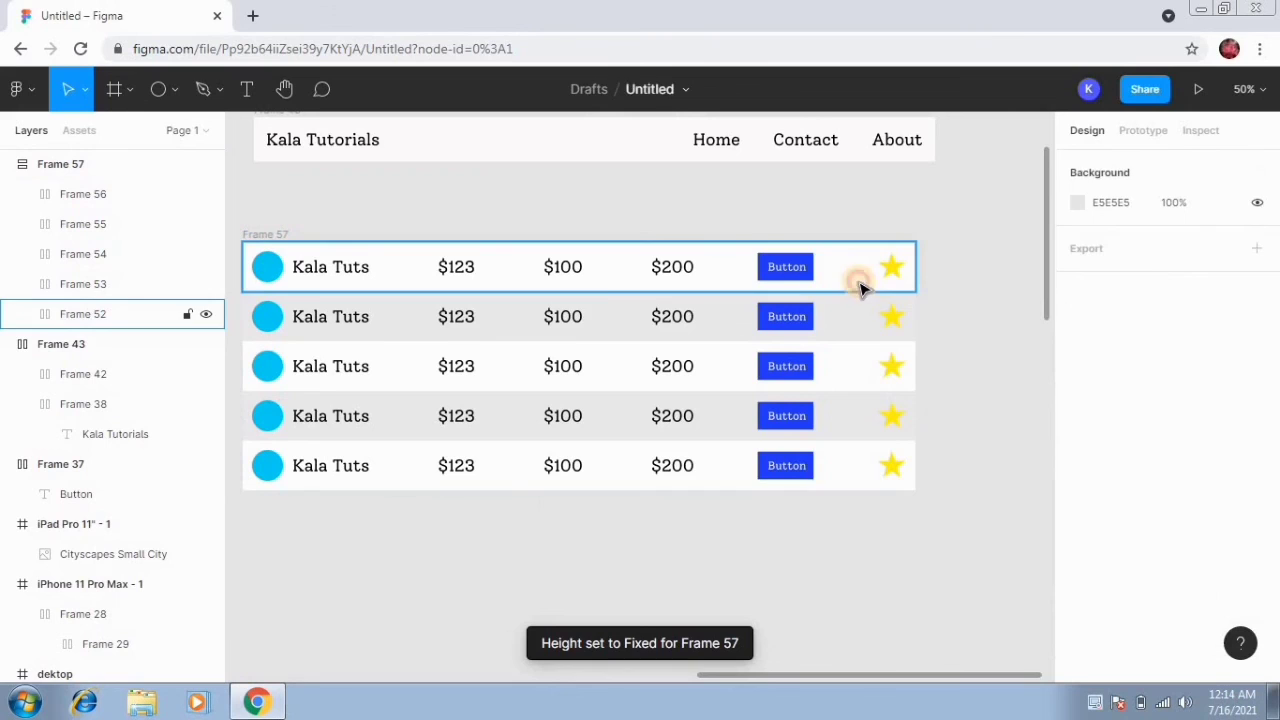
# Set the horizontal resizing of the first list row to Fill container.
pyautogui.click(858, 286)
pyautogui.click(1257, 398)
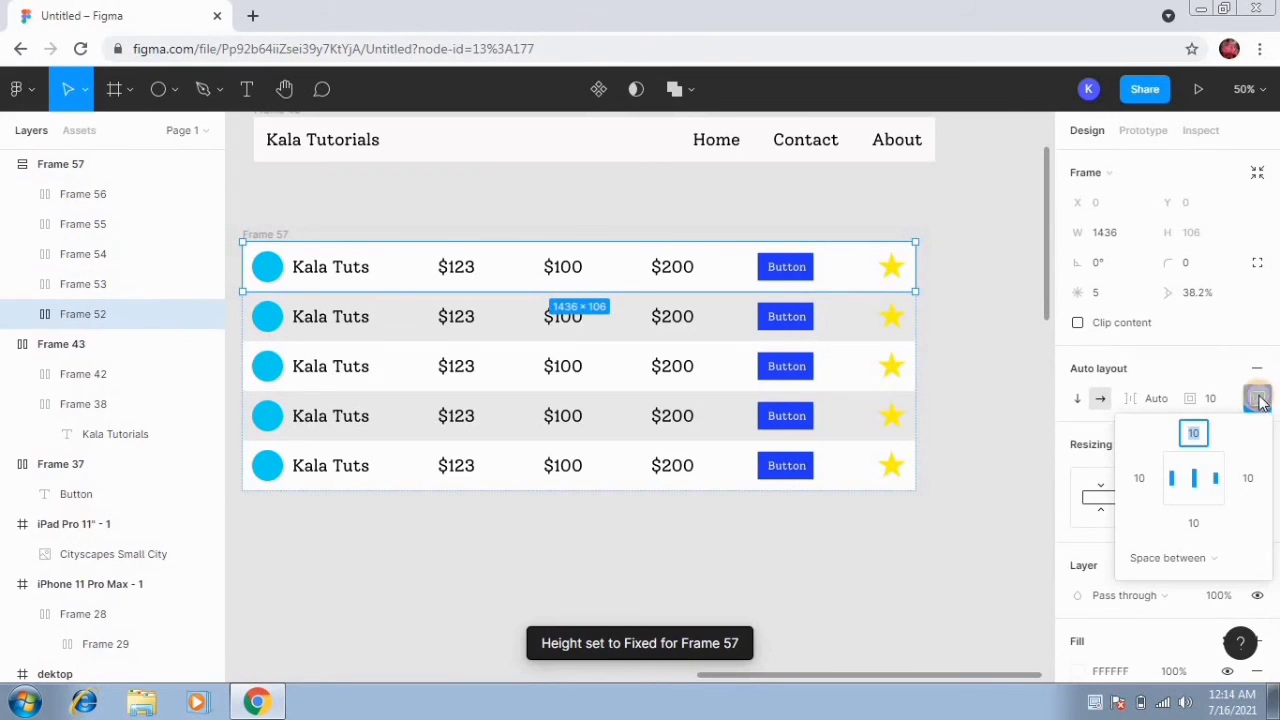
pyautogui.click(986, 557)
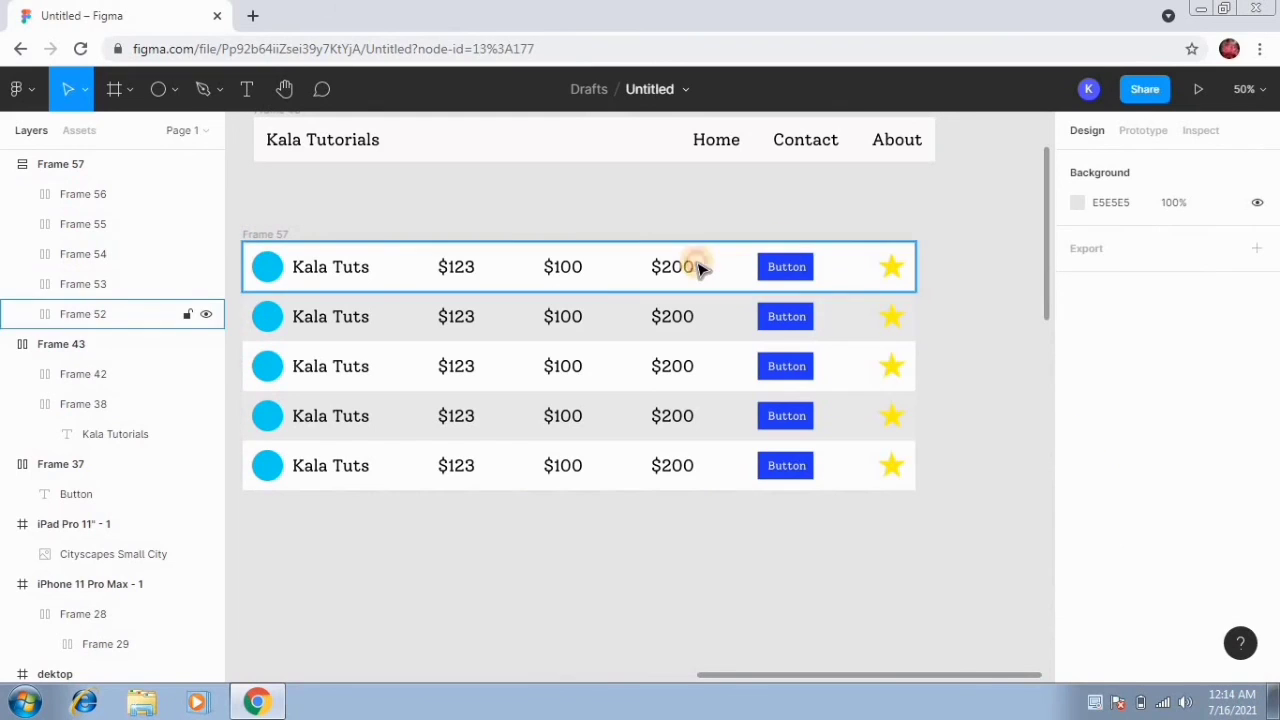
pyautogui.click(704, 277)
pyautogui.click(1197, 482)
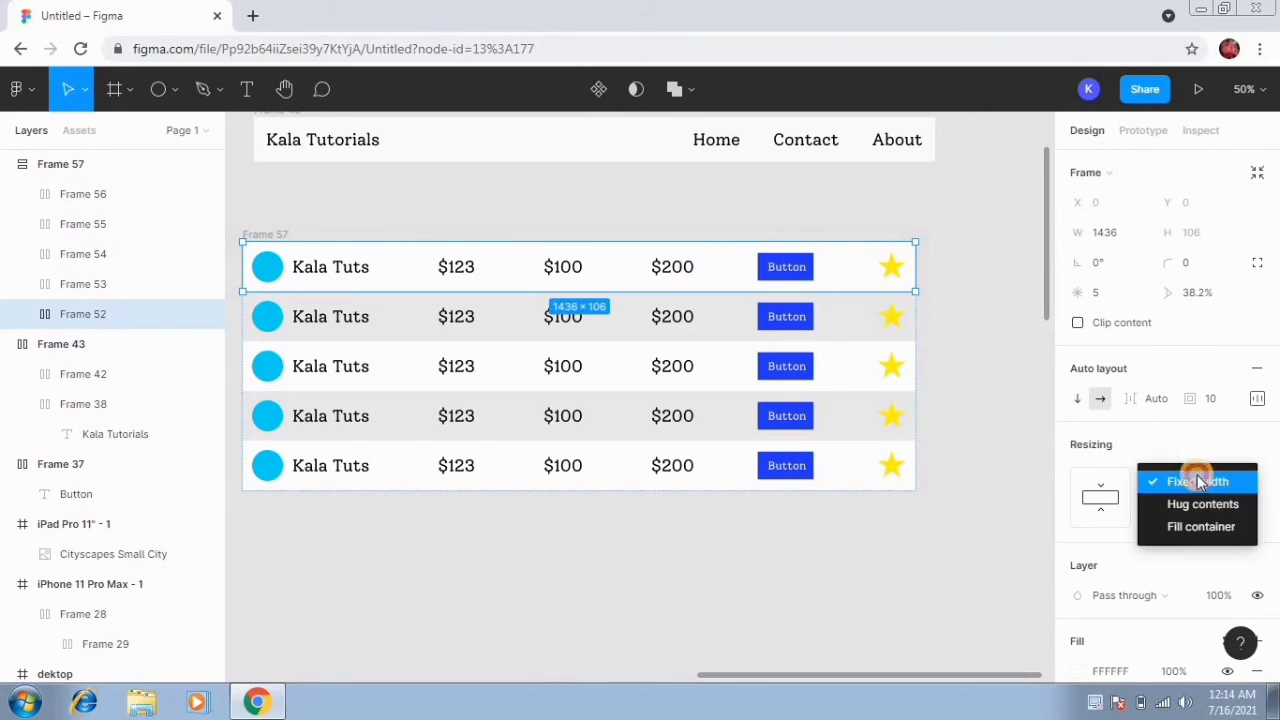
pyautogui.click(1218, 530)
# Set the horizontal resizing of the second and third list rows to Fill container.
pyautogui.click(853, 332)
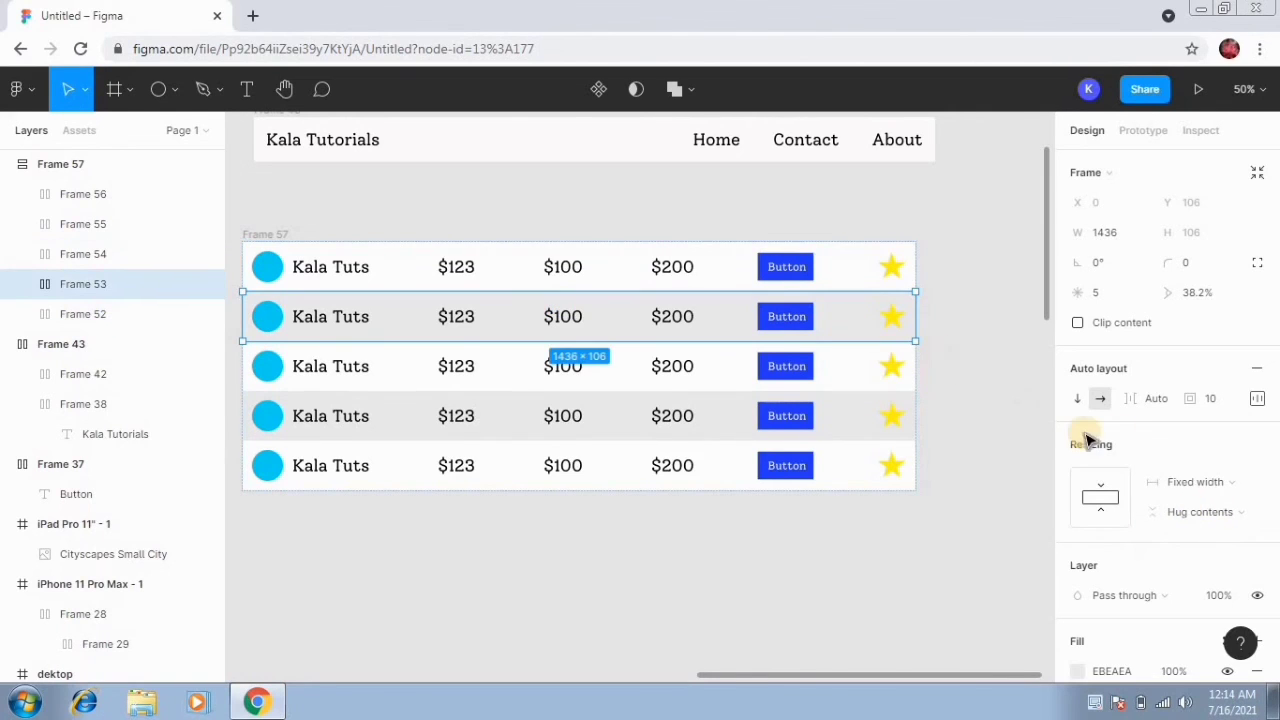
pyautogui.click(1203, 488)
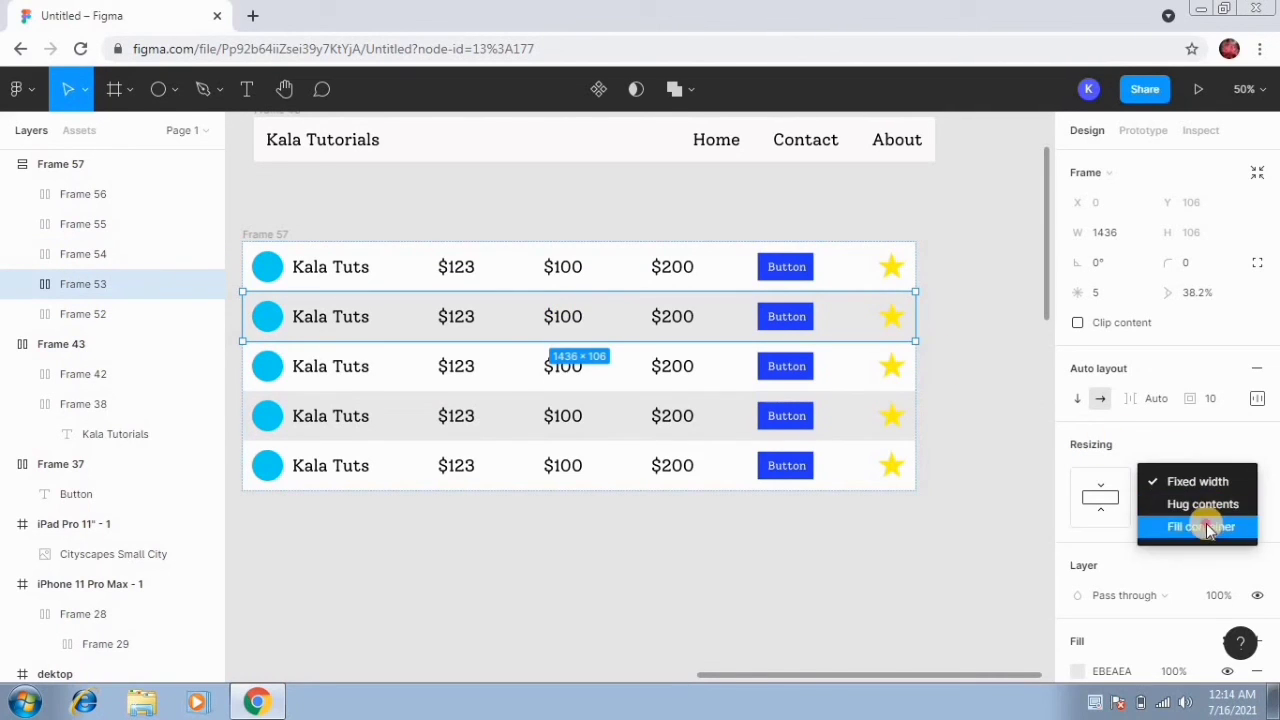
pyautogui.click(1210, 528)
pyautogui.click(838, 362)
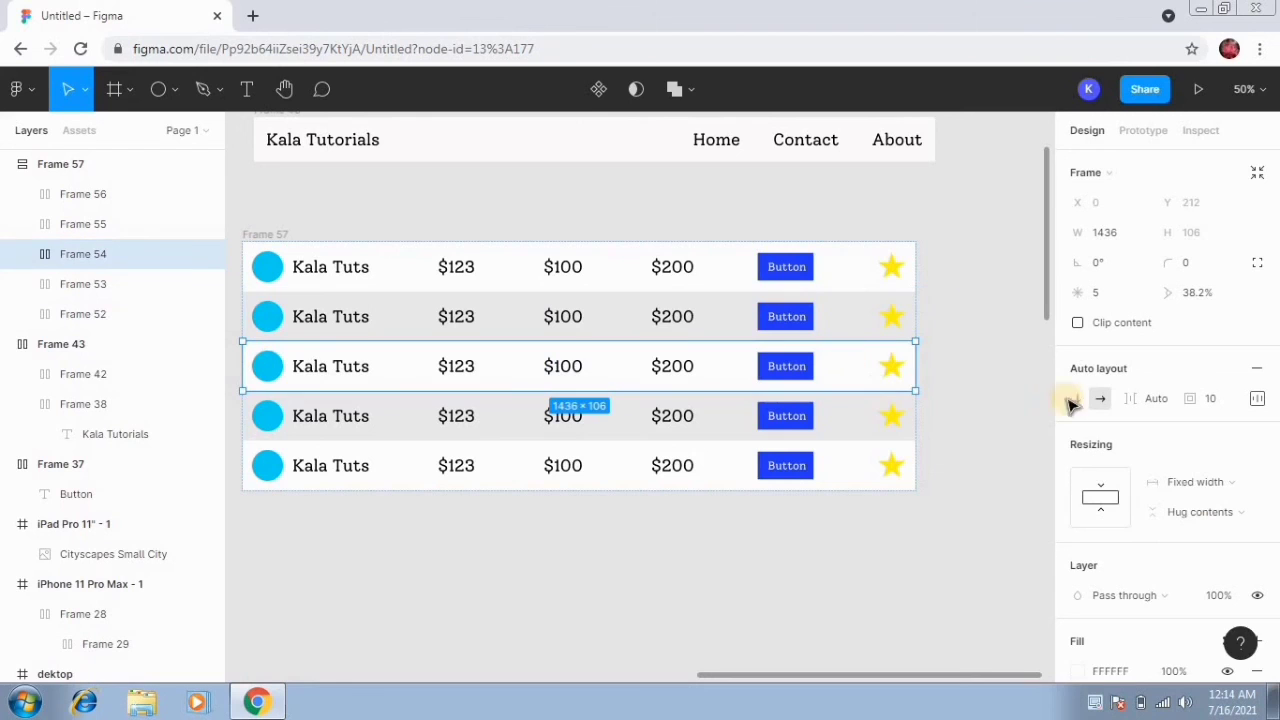
pyautogui.click(1173, 486)
pyautogui.click(1180, 526)
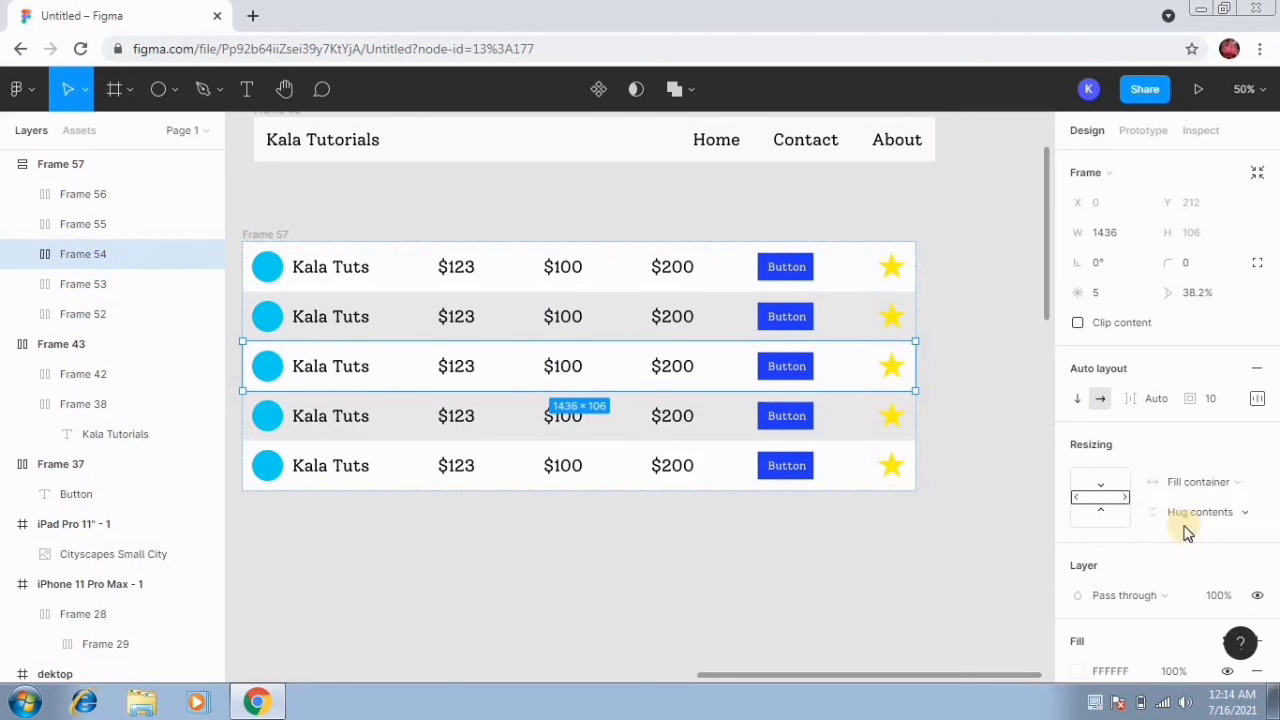
# Set the horizontal resizing of the fourth and fifth list rows to Fill container.
pyautogui.click(866, 420)
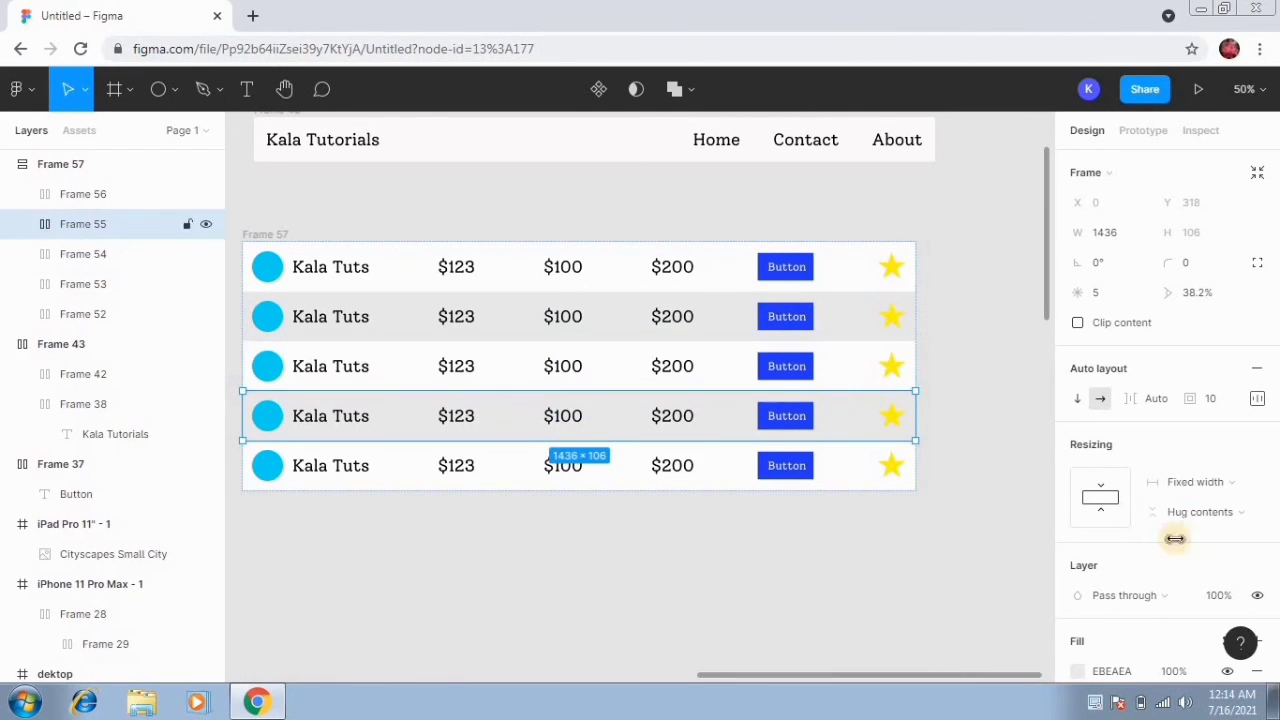
pyautogui.click(1166, 488)
pyautogui.click(1186, 528)
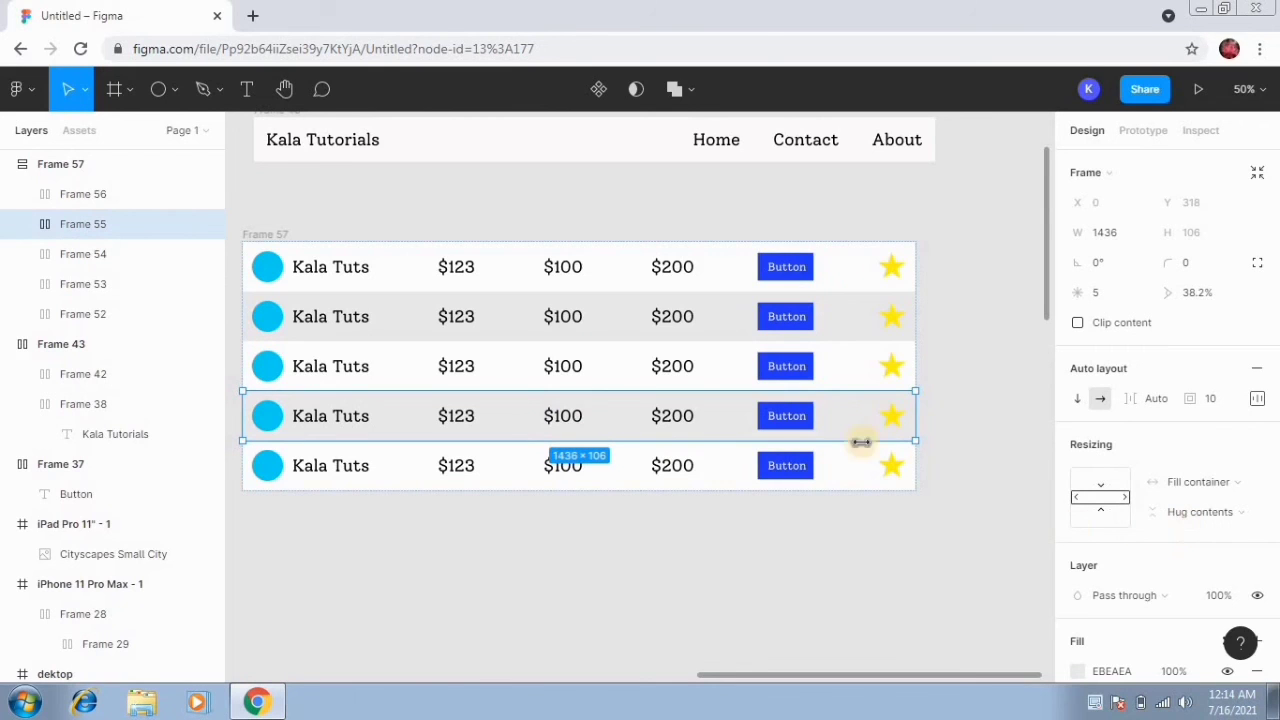
pyautogui.click(845, 484)
pyautogui.click(1203, 488)
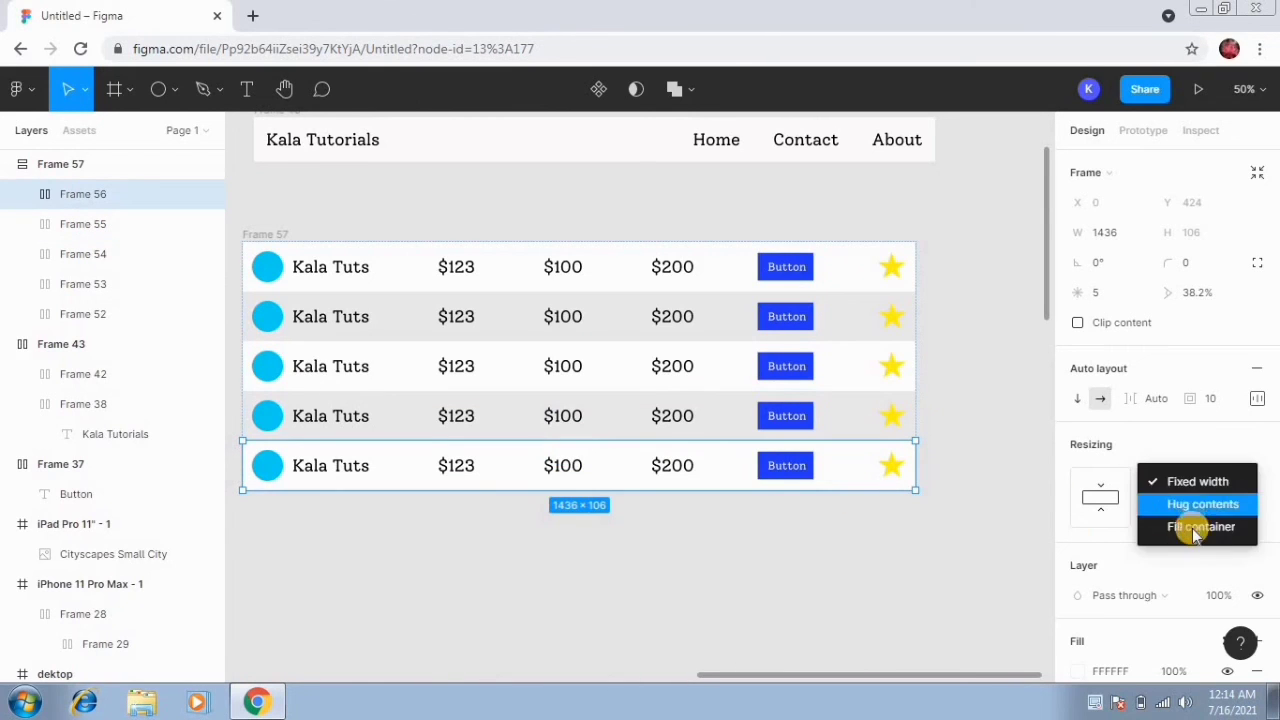
pyautogui.click(1192, 528)
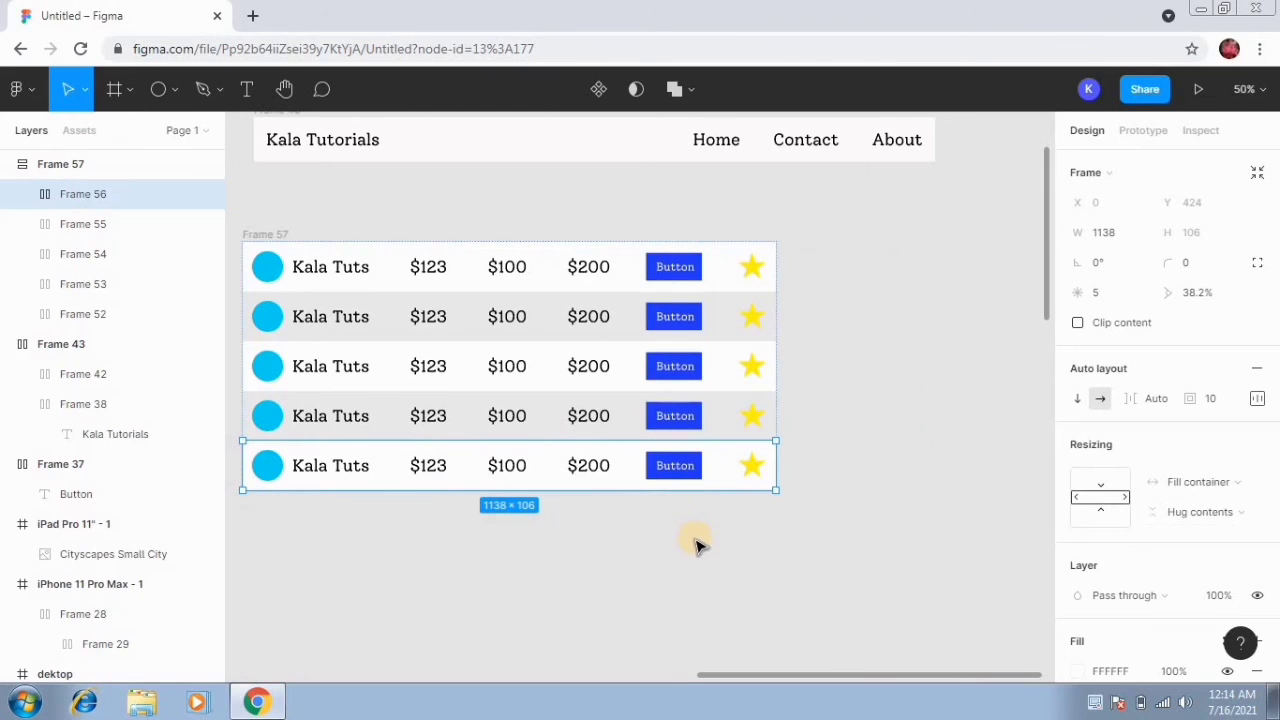
# Widen the frame holding the five rows to about 1366.
pyautogui.click(265, 229)
pyautogui.click(266, 234)
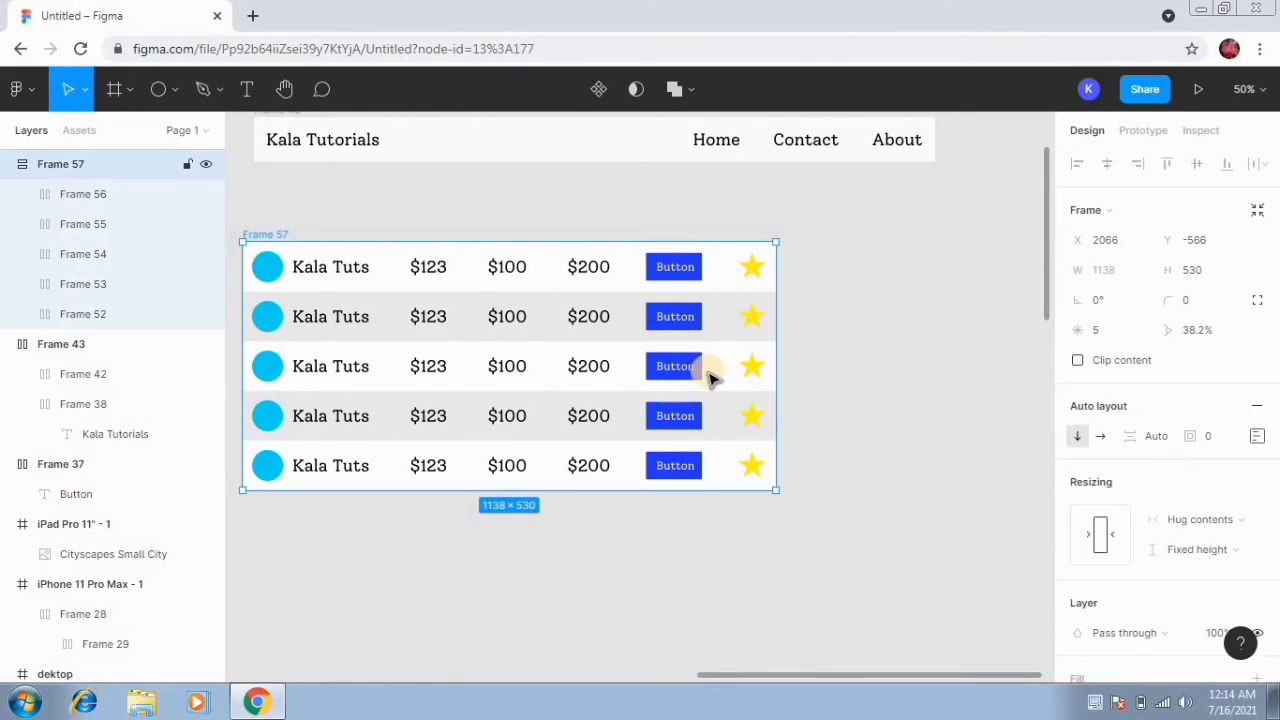
pyautogui.moveTo(775, 390); pyautogui.dragTo(883, 405)
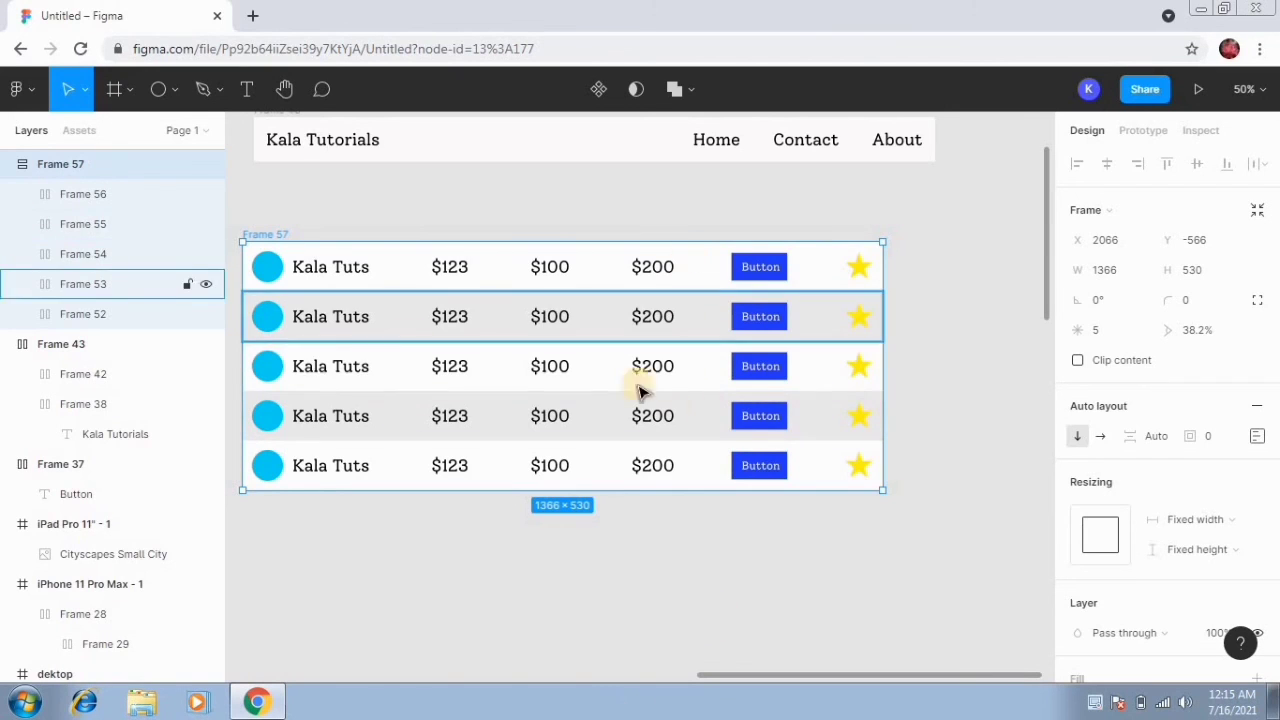
# Set the vertical resizing of the first list row to Fill container.
pyautogui.click(1236, 550)
pyautogui.press('Escape')
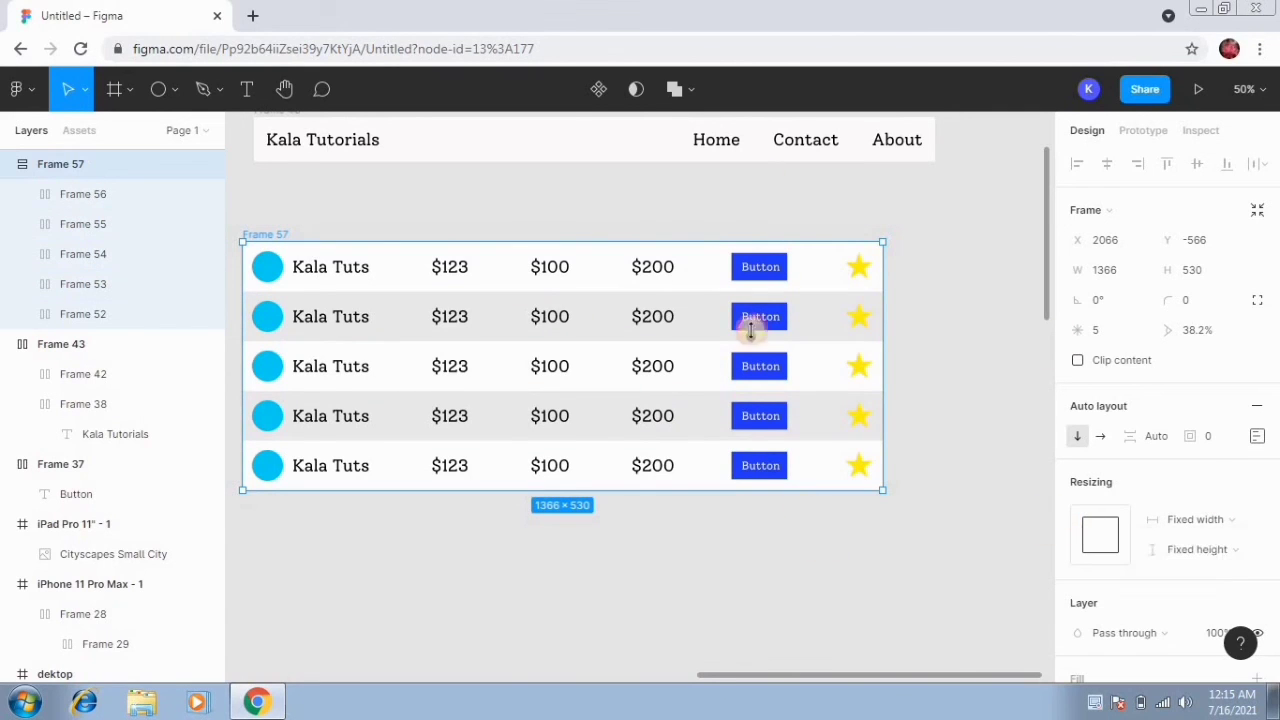
pyautogui.click(694, 263)
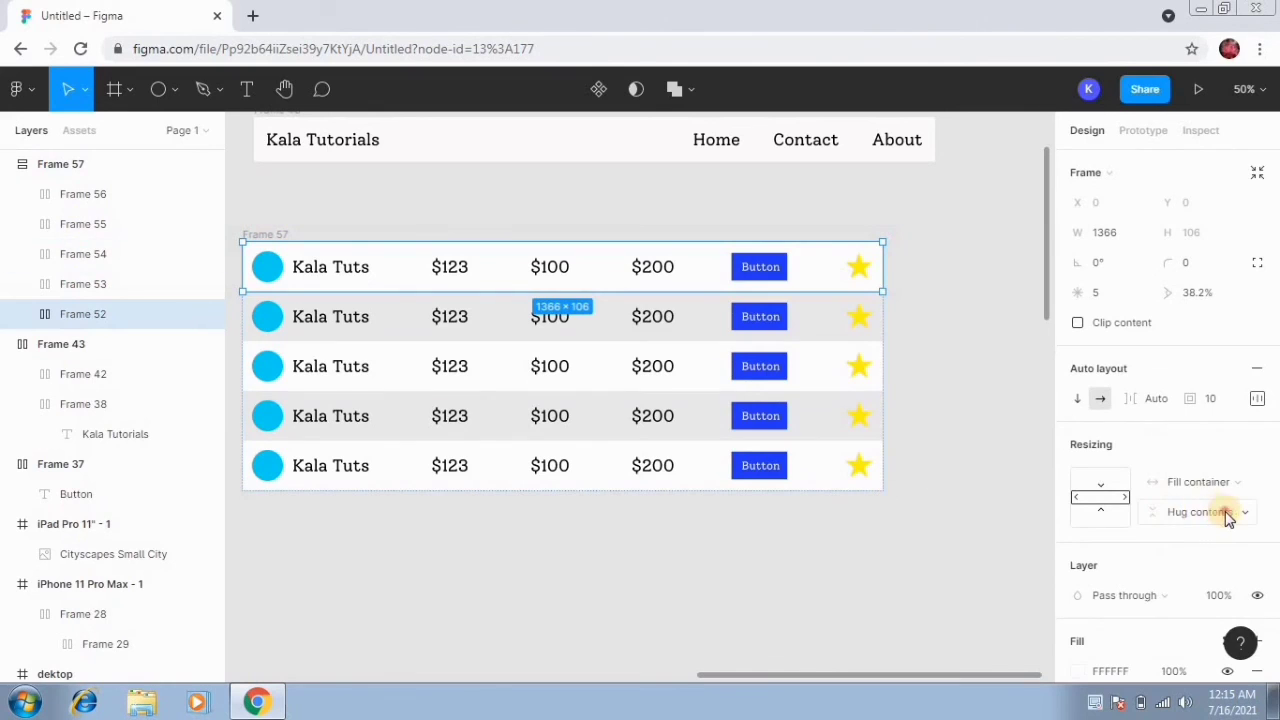
pyautogui.click(1226, 512)
pyautogui.click(1214, 536)
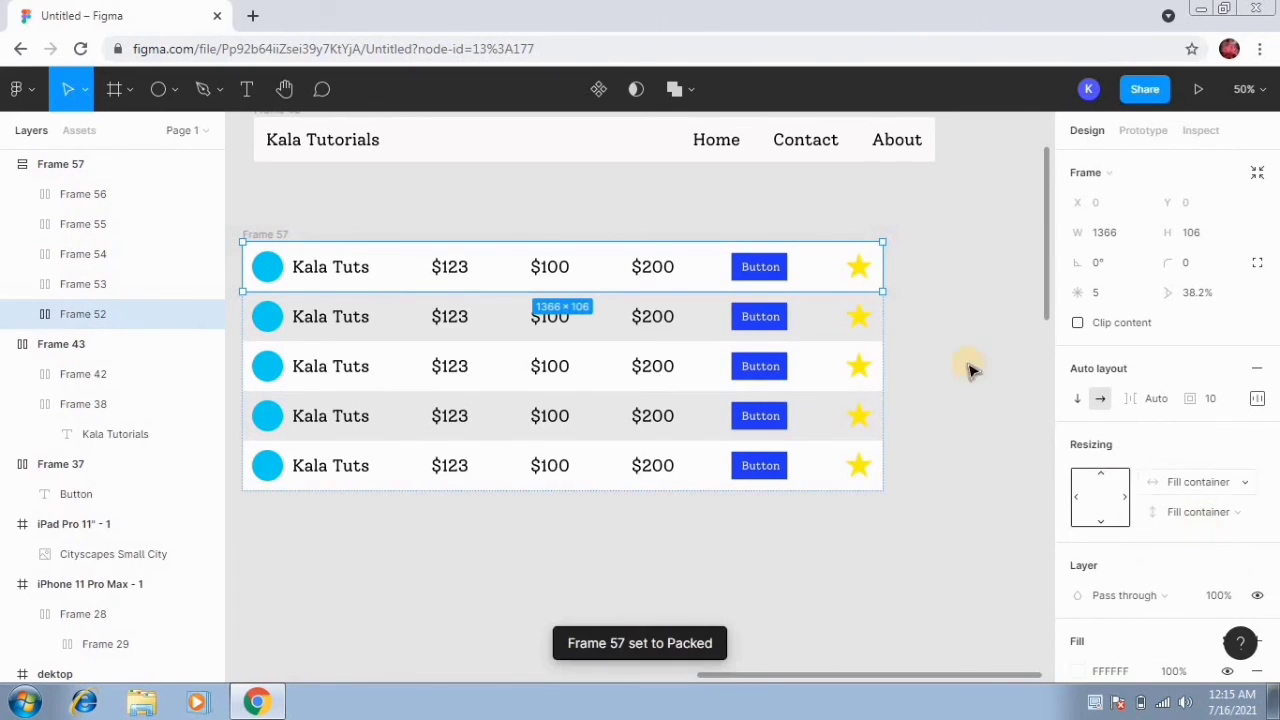
# Set the vertical resizing of the second and third list rows to Fill container.
pyautogui.click(835, 330)
pyautogui.click(1227, 510)
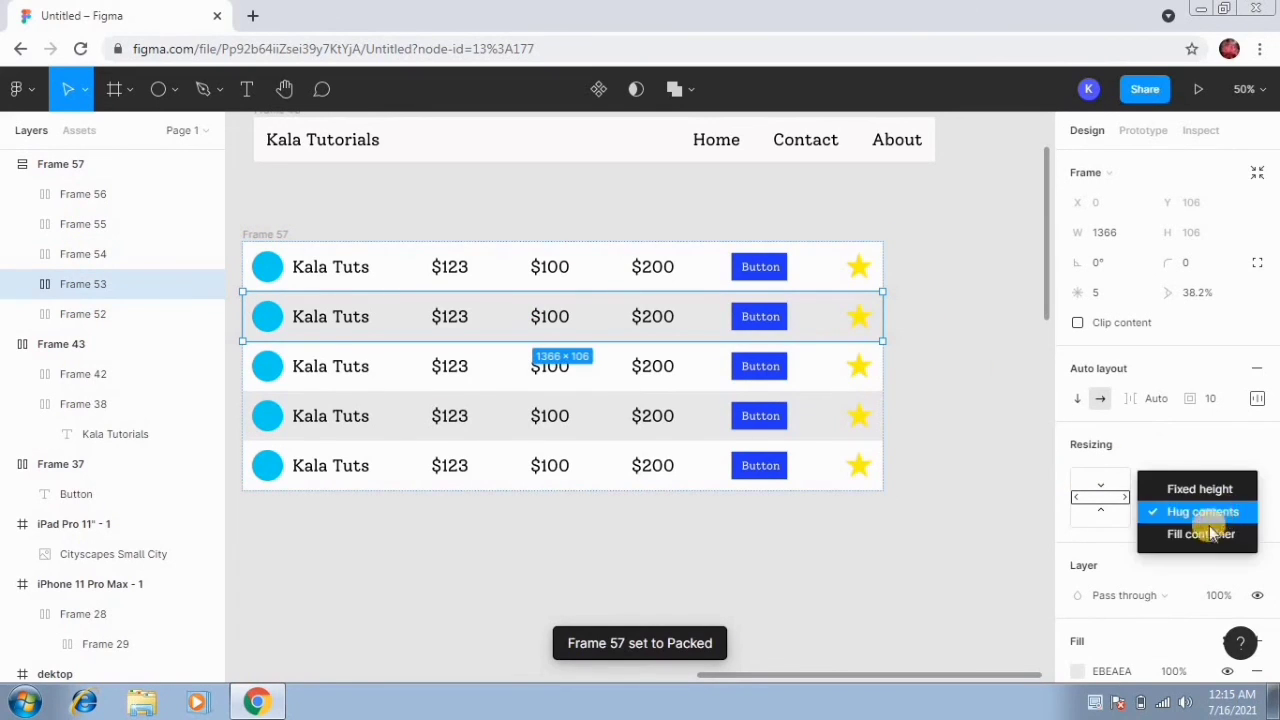
pyautogui.click(1212, 535)
pyautogui.click(837, 378)
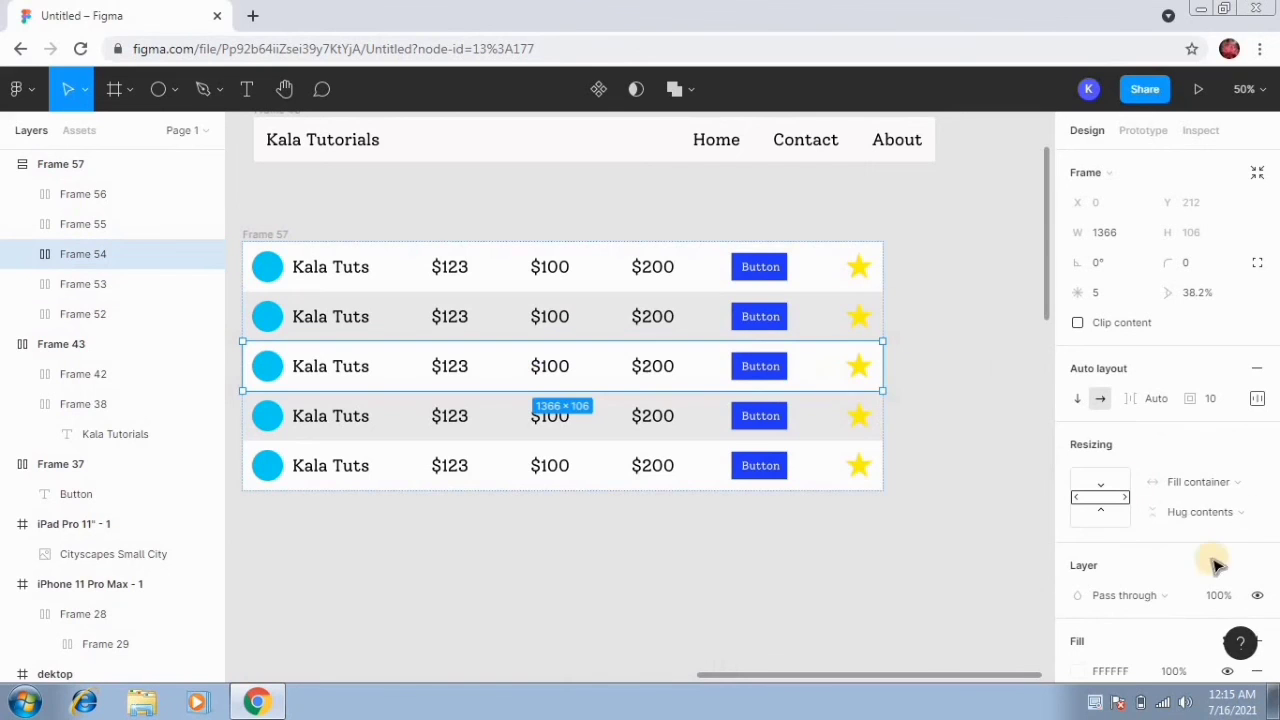
pyautogui.click(1227, 512)
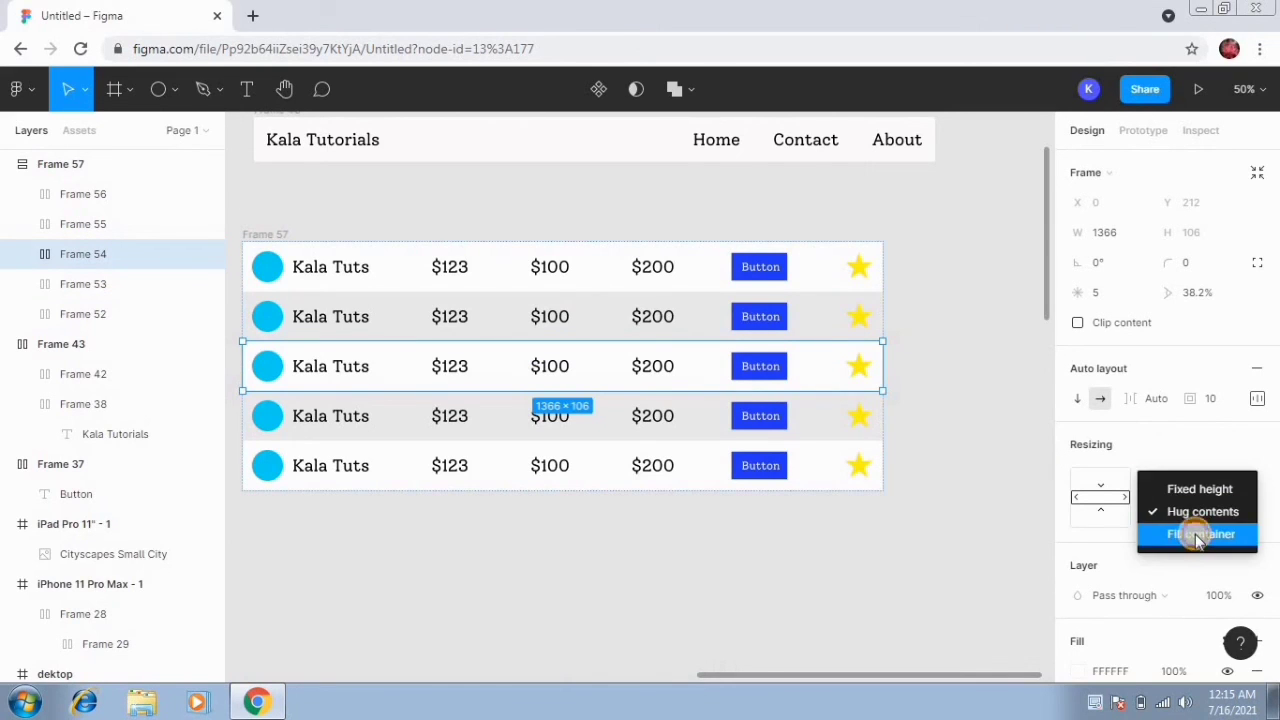
pyautogui.click(1197, 535)
pyautogui.click(820, 408)
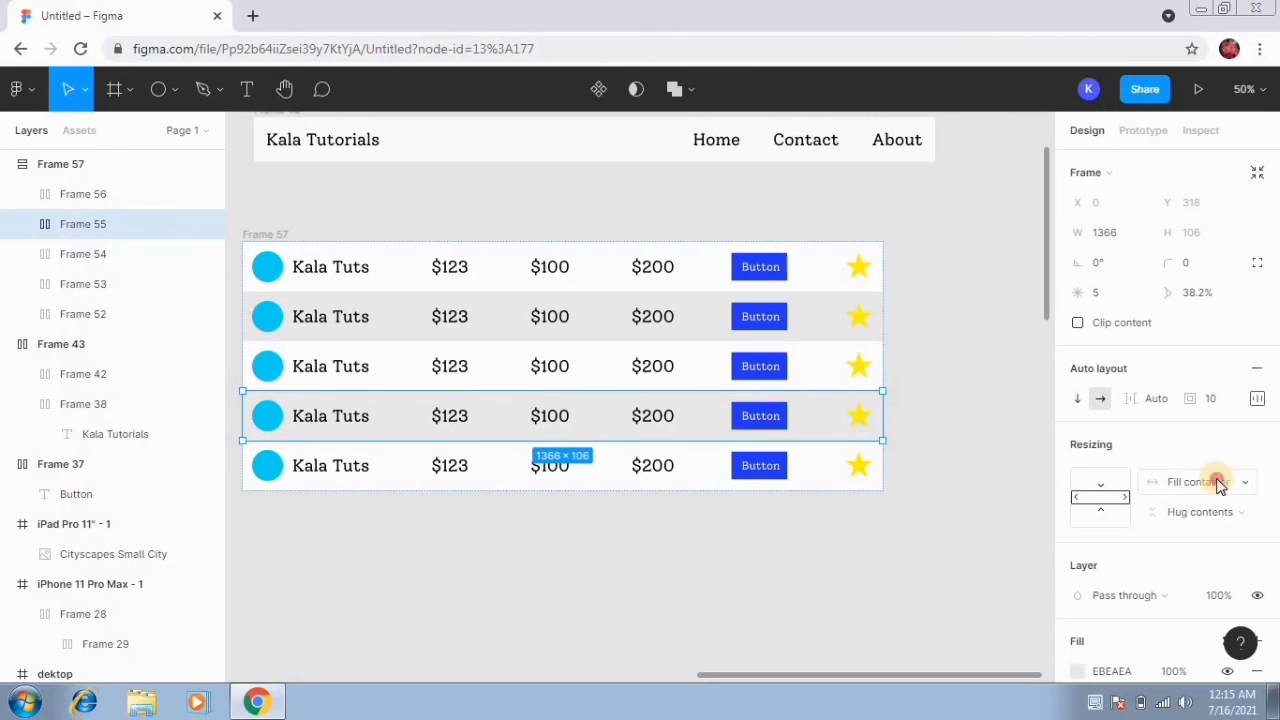
pyautogui.click(1218, 484)
pyautogui.click(1198, 485)
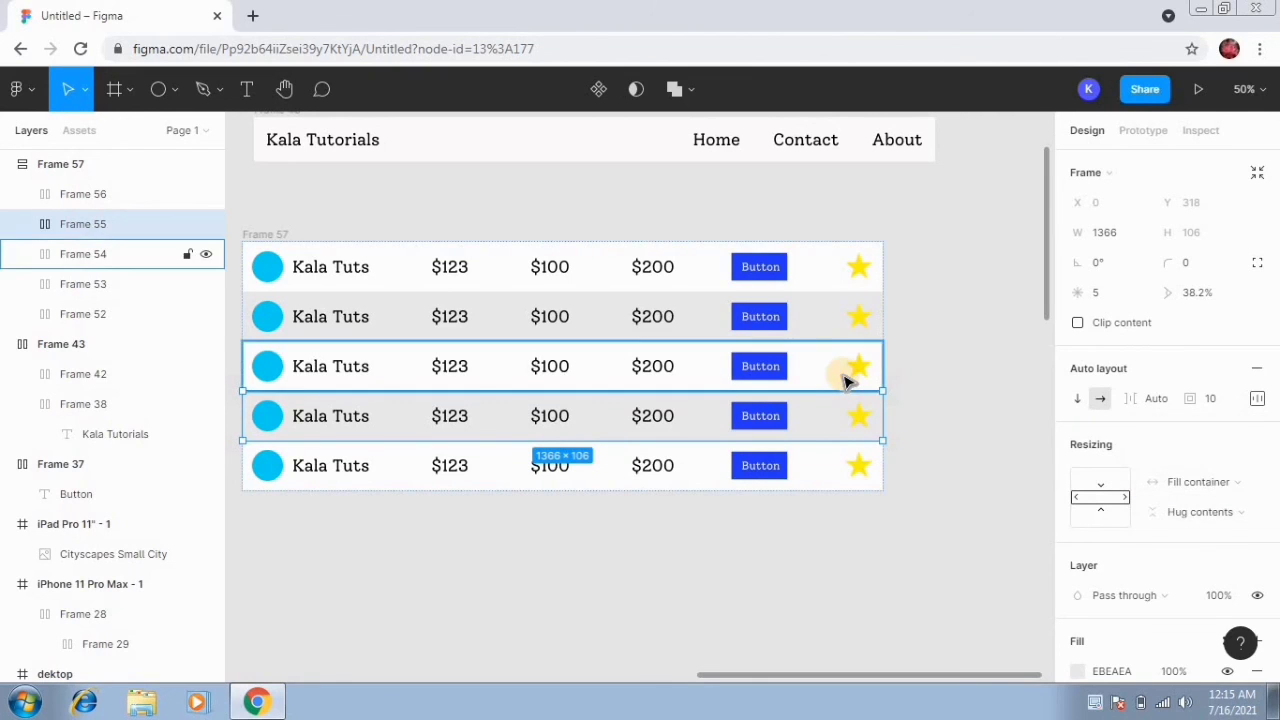
pyautogui.click(842, 372)
# Set the vertical resizing of the fifth and fourth list rows to Fill container.
pyautogui.click(835, 466)
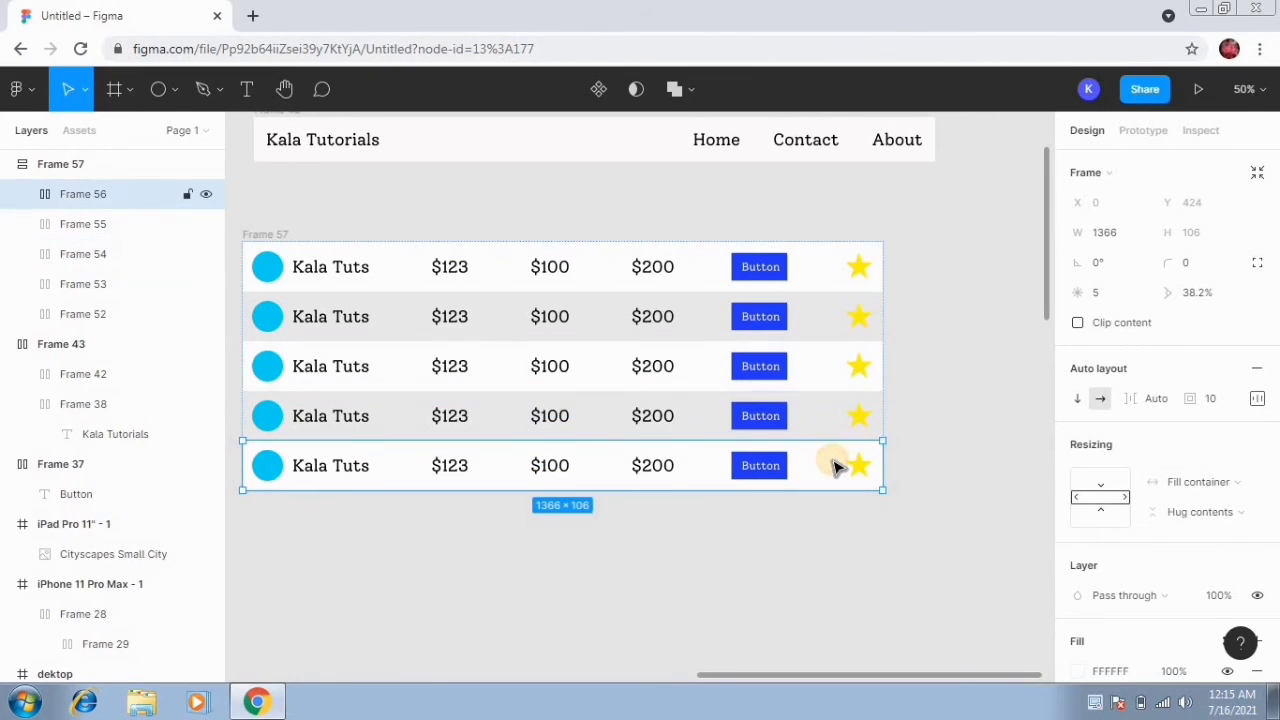
pyautogui.click(1220, 512)
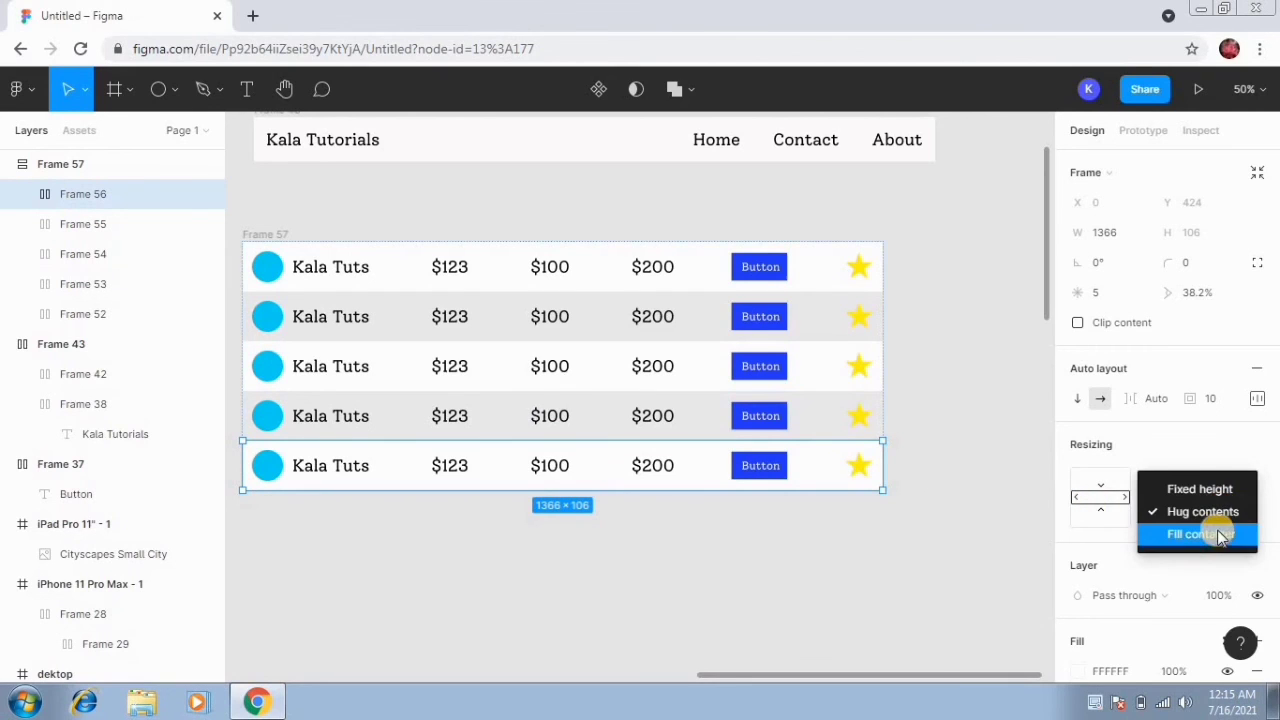
pyautogui.click(1218, 536)
pyautogui.click(817, 410)
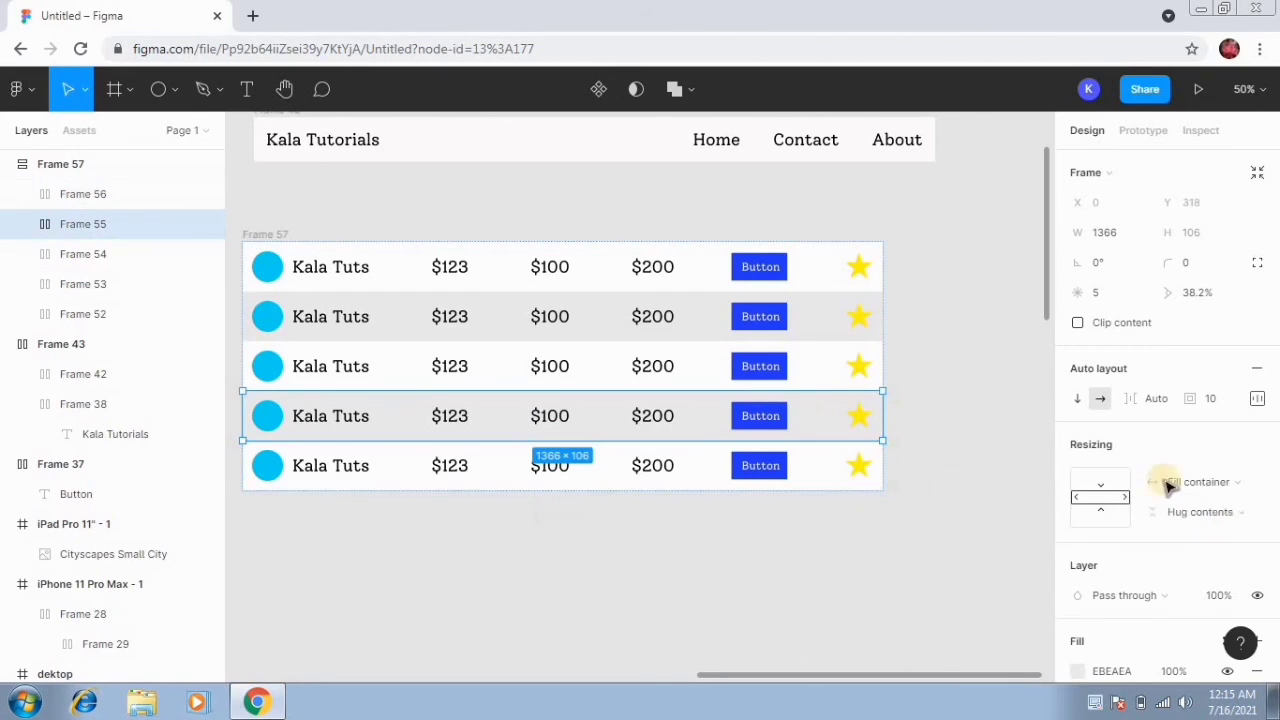
pyautogui.click(1212, 507)
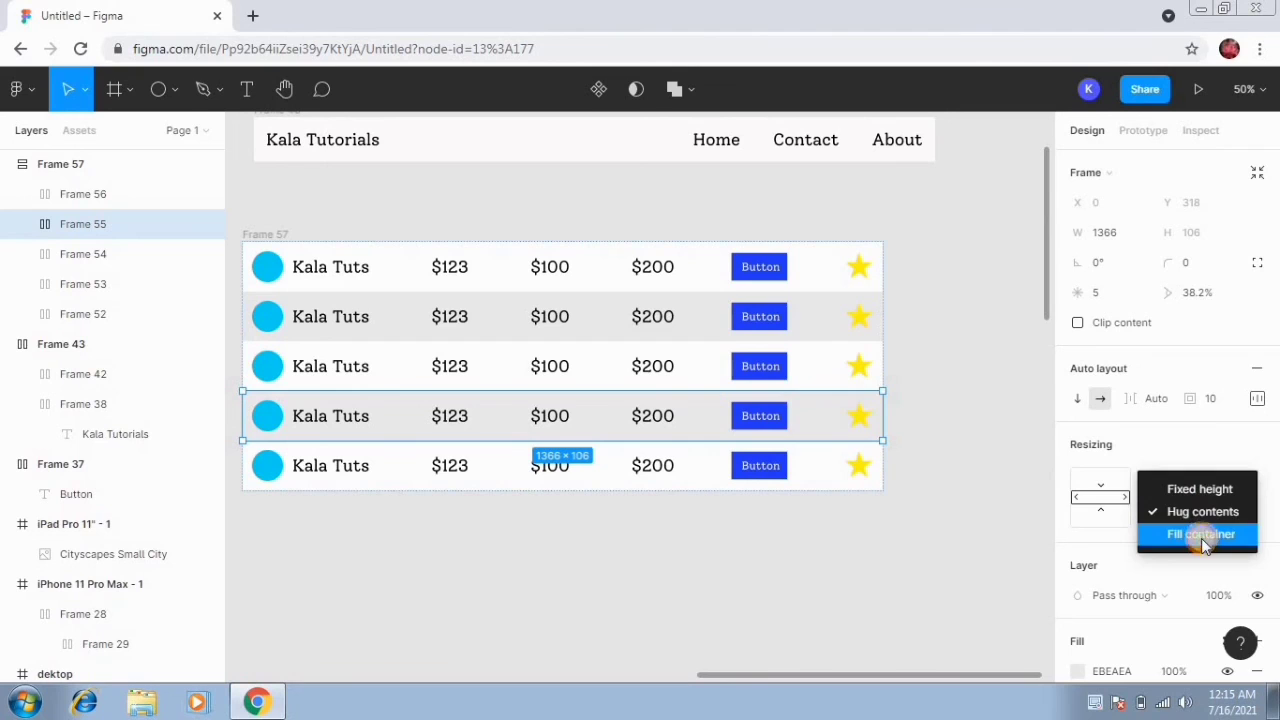
pyautogui.click(1203, 537)
pyautogui.click(826, 380)
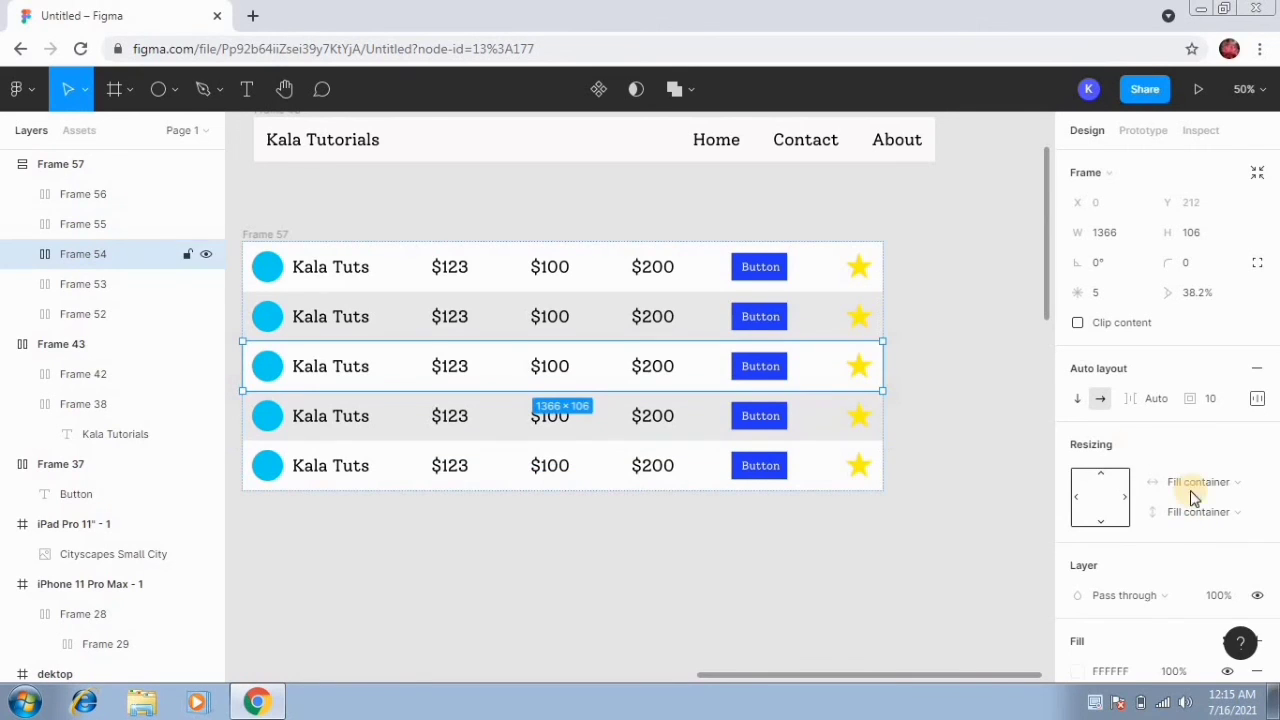
# Stretch the frame holding the five rows taller, and resize it in both directions to about 1260 × 556.
pyautogui.click(257, 217)
pyautogui.click(264, 234)
pyautogui.moveTo(776, 489); pyautogui.dragTo(837, 523)
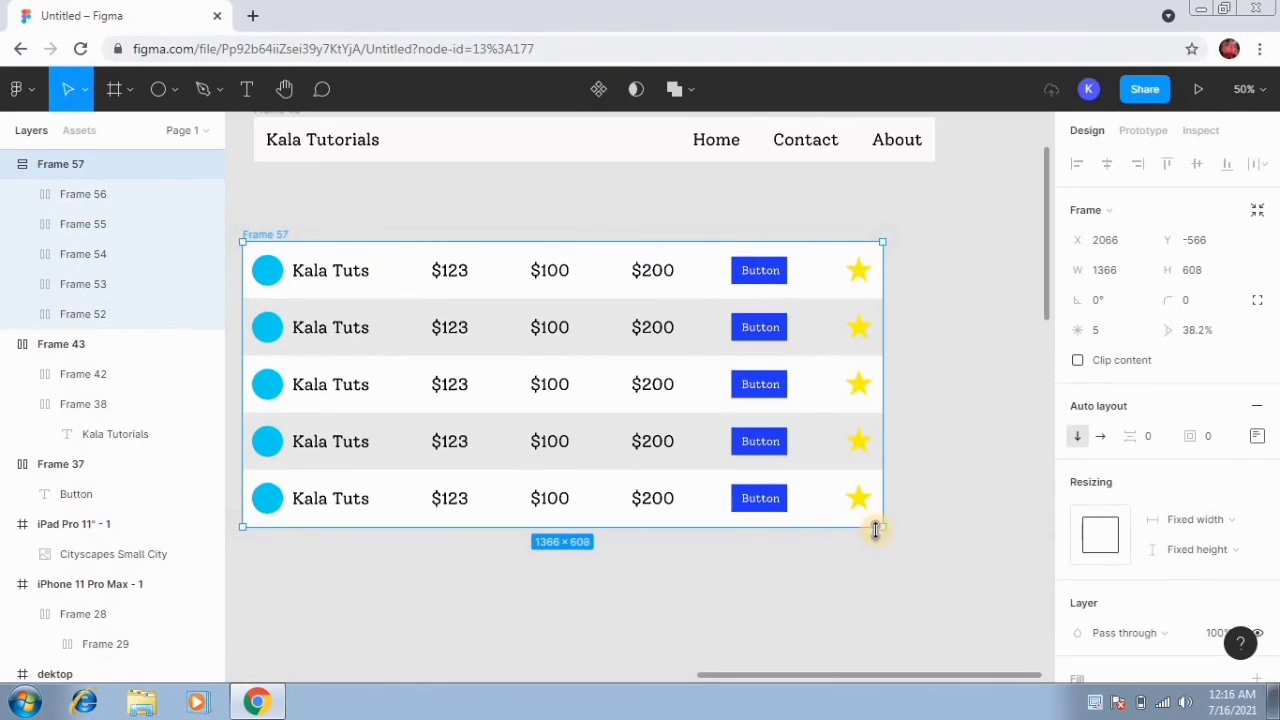
pyautogui.moveTo(933, 576); pyautogui.dragTo(833, 505)
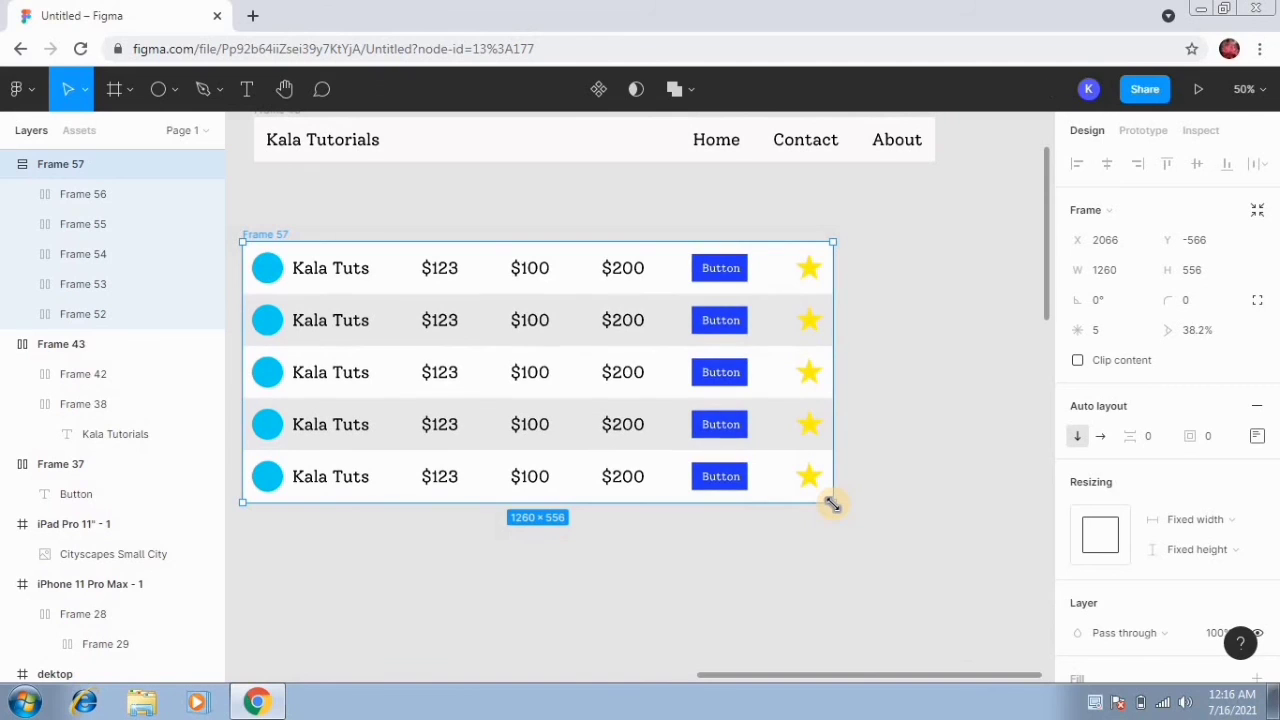